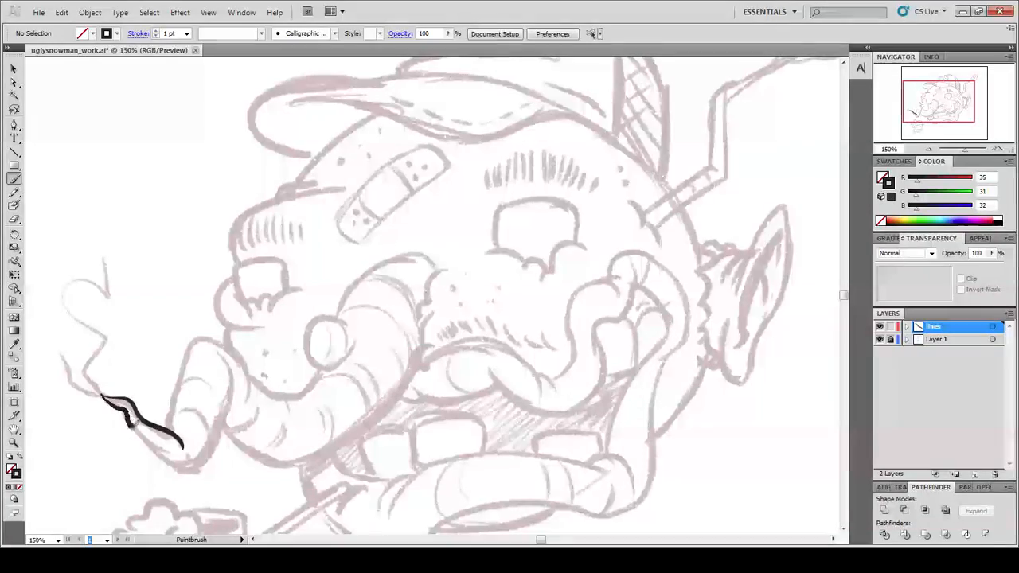
# Step: Ink the outline of the long curled carrot nose over the sketch, including its round knob and thin forked root tip
pyautogui.moveTo(125, 412)
pyautogui.mouseDown()
pyautogui.moveTo(171, 468)
pyautogui.moveTo(212, 436)
pyautogui.mouseUp()
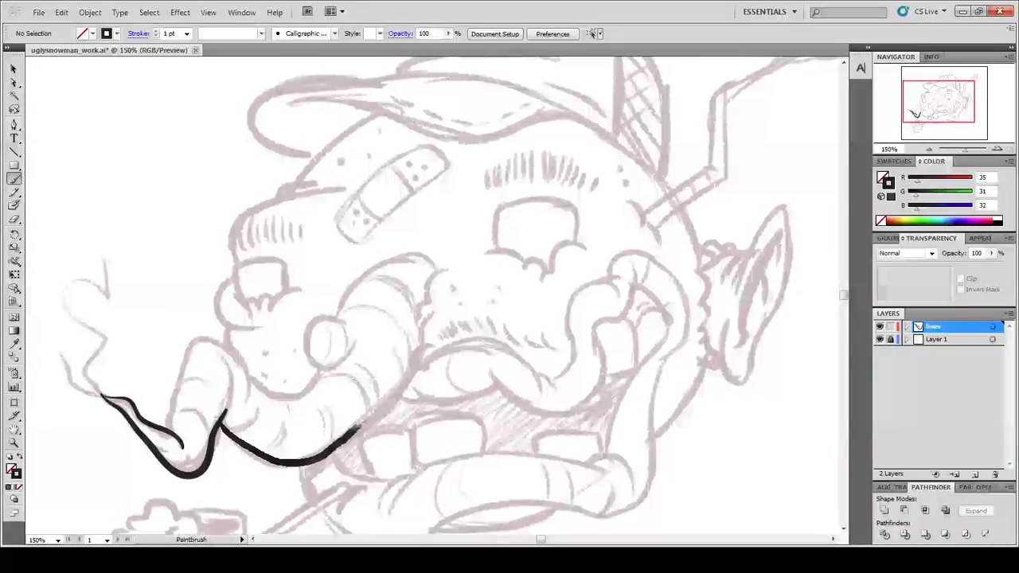
pyautogui.moveTo(360, 428); pyautogui.dragTo(412, 363)
pyautogui.moveTo(180, 405)
pyautogui.mouseDown()
pyautogui.moveTo(198, 338)
pyautogui.moveTo(239, 349)
pyautogui.moveTo(248, 397)
pyautogui.moveTo(306, 389)
pyautogui.moveTo(319, 369)
pyautogui.mouseUp()
pyautogui.moveTo(335, 316)
pyautogui.mouseDown()
pyautogui.moveTo(422, 258)
pyautogui.moveTo(437, 270)
pyautogui.mouseUp()
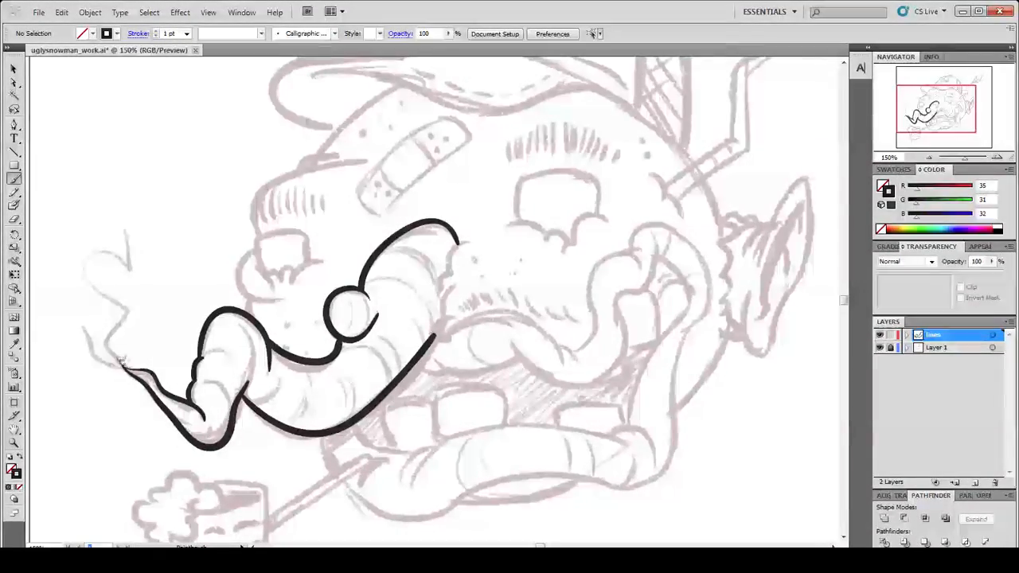
pyautogui.moveTo(91, 374)
pyautogui.mouseDown()
pyautogui.moveTo(99, 246)
pyautogui.moveTo(128, 232)
pyautogui.mouseUp()
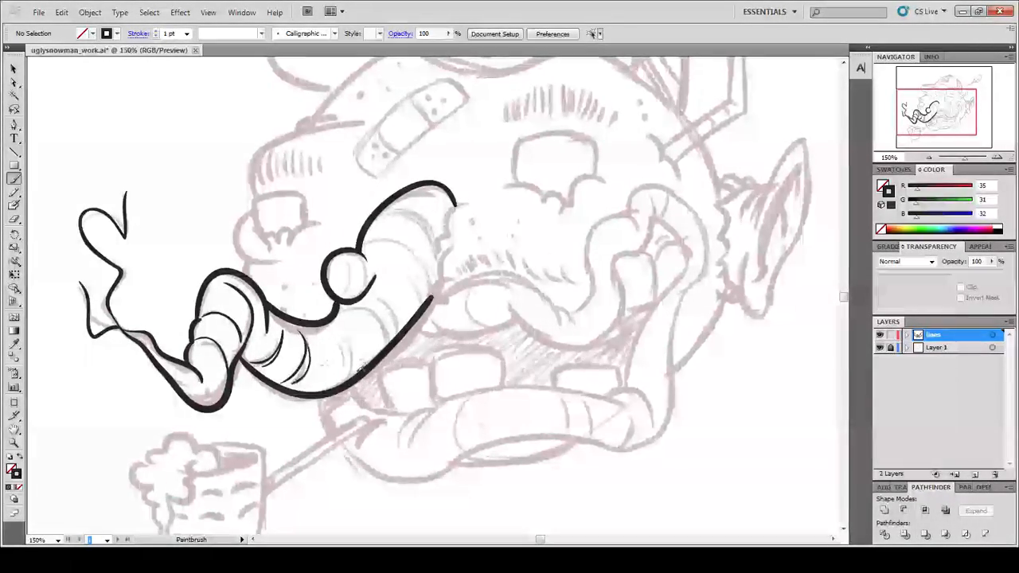
# Step: Ink curved crease lines across the nose to show its rounded segments
pyautogui.moveTo(351, 377); pyautogui.dragTo(326, 325)
pyautogui.moveTo(386, 338); pyautogui.dragTo(341, 310)
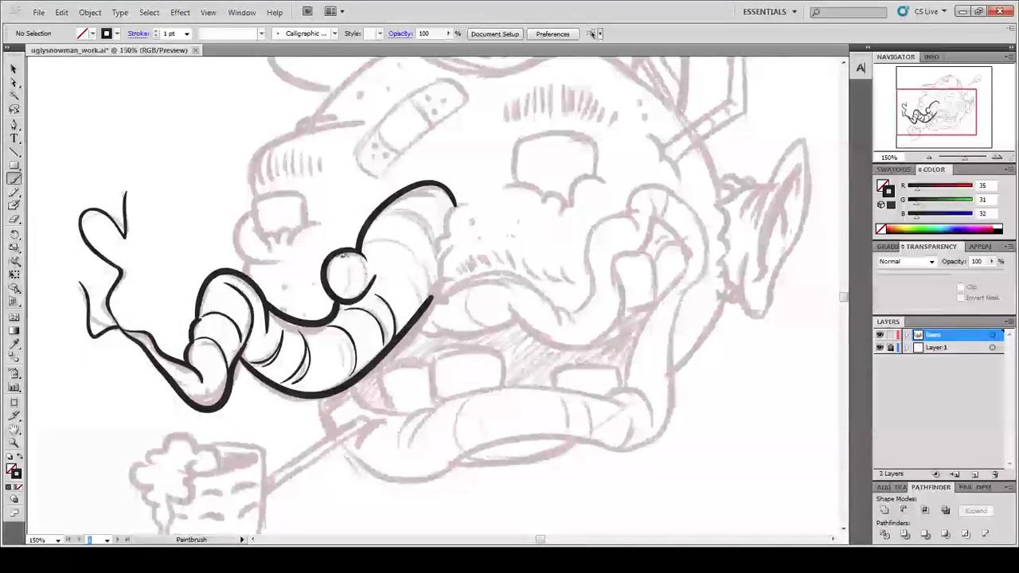
pyautogui.moveTo(390, 237); pyautogui.dragTo(434, 292)
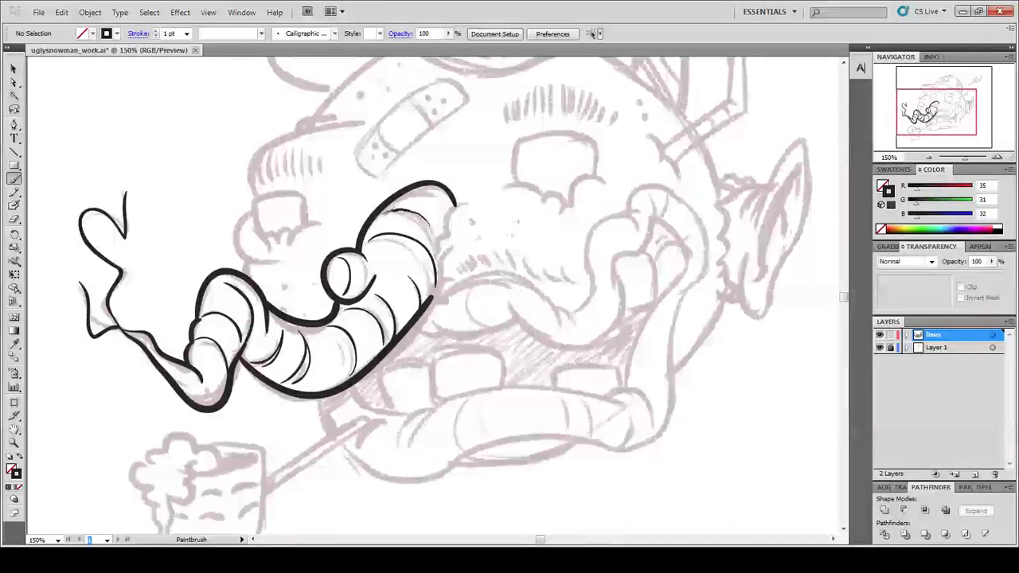
# Step: Ink the small lumpy bumps along the cheek where the base of the nose meets the face
pyautogui.moveTo(437, 295)
pyautogui.mouseDown()
pyautogui.moveTo(489, 329)
pyautogui.moveTo(396, 288)
pyautogui.mouseUp()
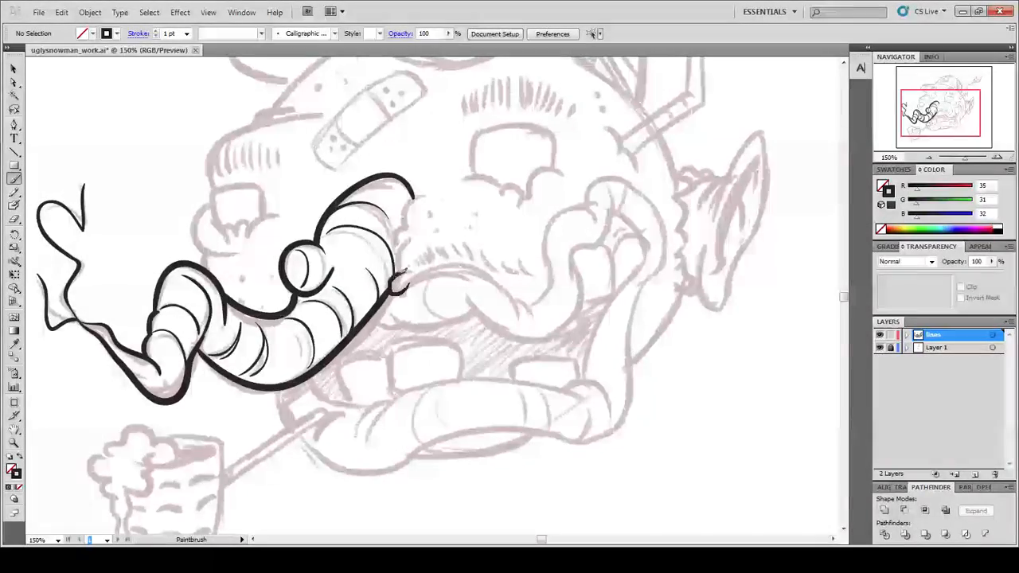
pyautogui.moveTo(417, 240); pyautogui.dragTo(396, 276)
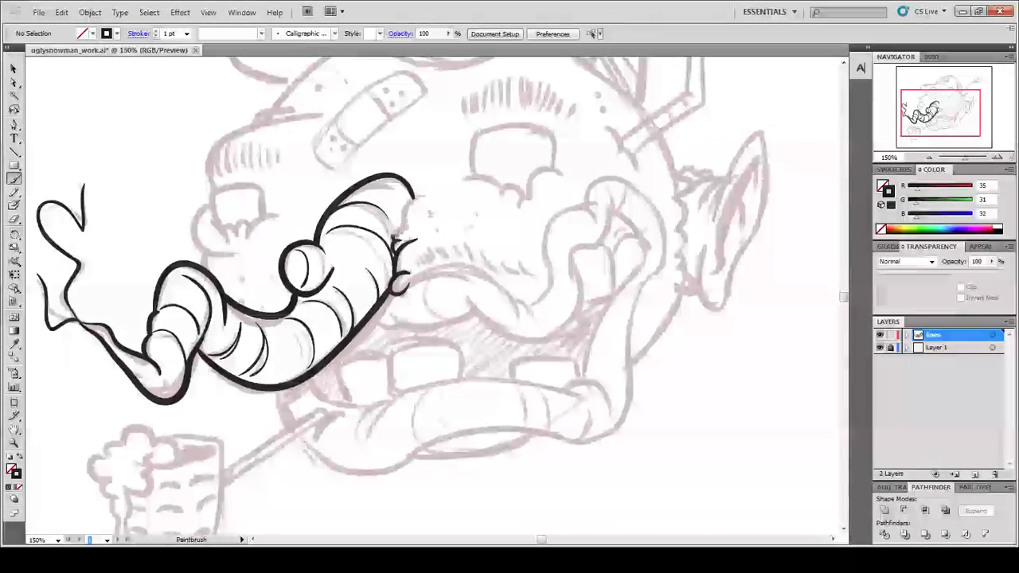
pyautogui.moveTo(463, 275)
pyautogui.mouseDown()
pyautogui.moveTo(459, 260)
pyautogui.moveTo(465, 306)
pyautogui.mouseUp()
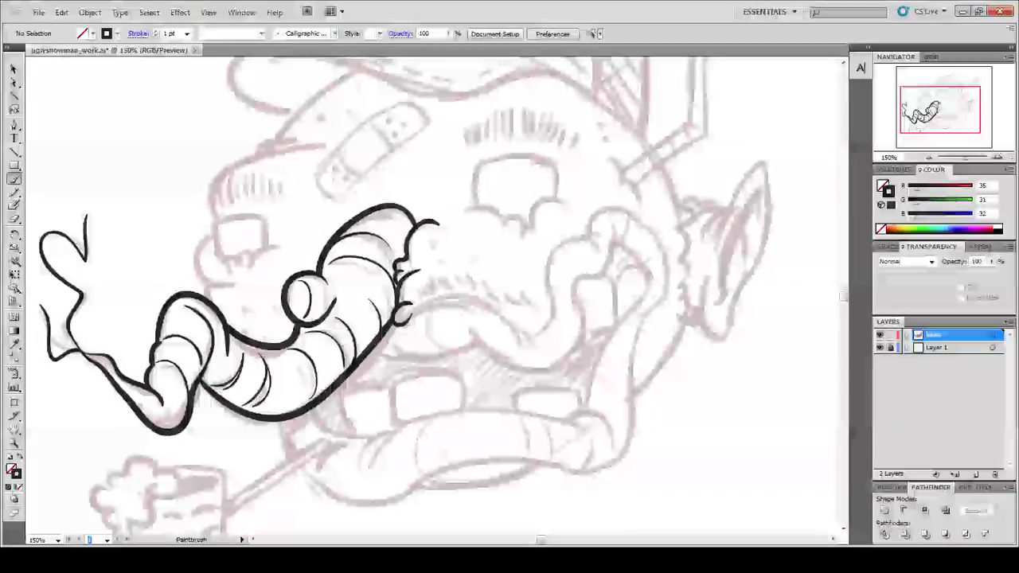
# Step: Ink the cheek on the face's left side and the small eye with its lumpy lower edge above it
pyautogui.moveTo(213, 235)
pyautogui.mouseDown()
pyautogui.moveTo(207, 280)
pyautogui.moveTo(237, 268)
pyautogui.moveTo(205, 266)
pyautogui.moveTo(214, 235)
pyautogui.mouseUp()
pyautogui.hotkey('ctrl', 'z')
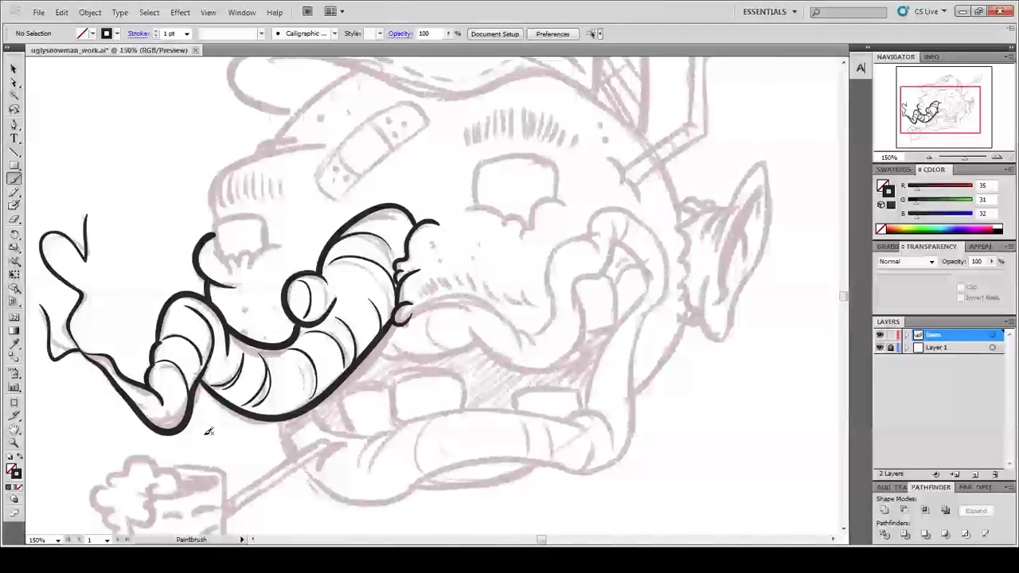
pyautogui.scroll(3, 208, 431)
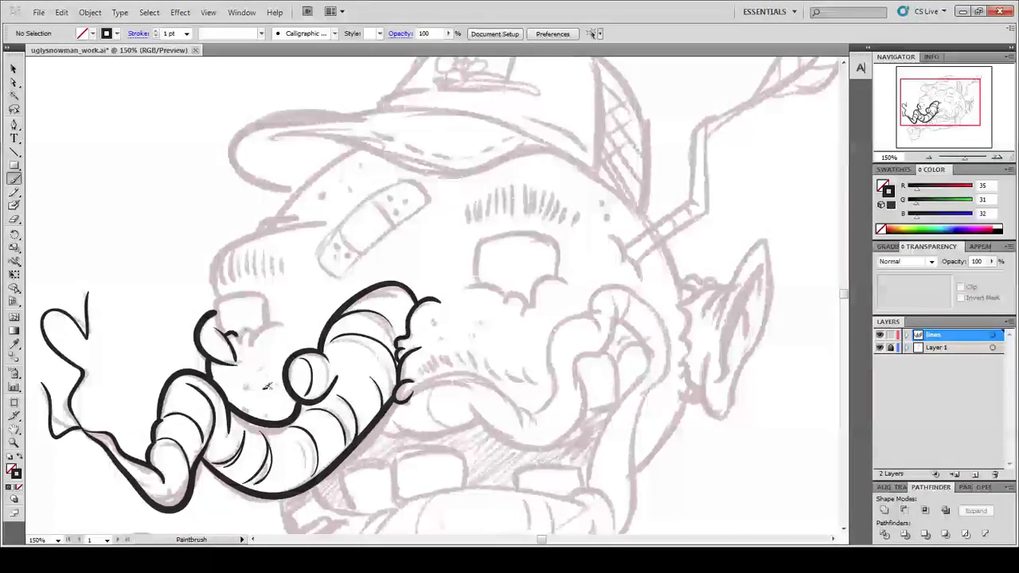
pyautogui.scroll(3, 231, 351)
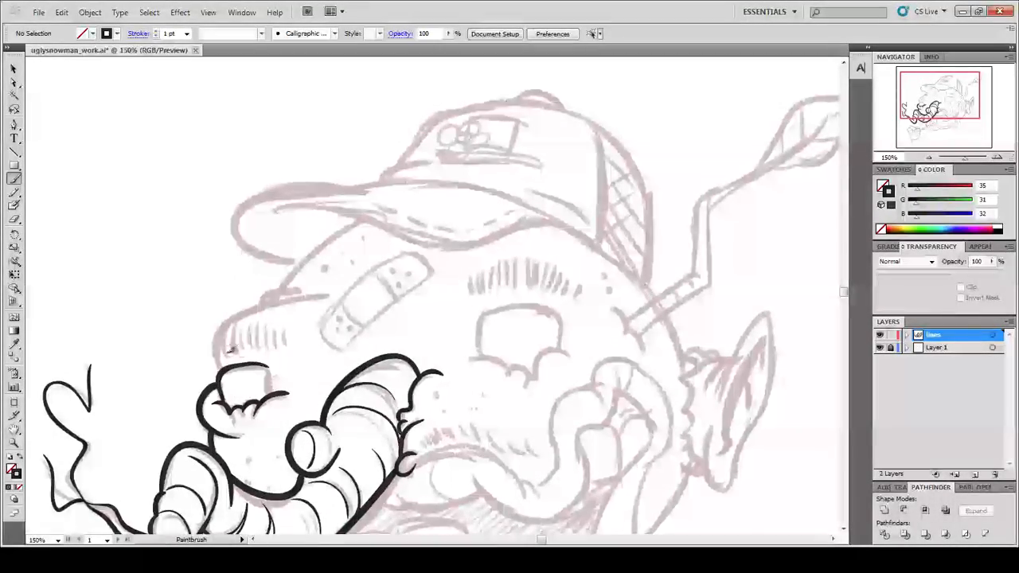
# Step: Ink the left brow ridge and the forehead contour rising to the cap's brim
pyautogui.moveTo(398, 358)
pyautogui.mouseDown()
pyautogui.moveTo(349, 269)
pyautogui.moveTo(374, 308)
pyautogui.mouseUp()
pyautogui.moveTo(234, 257); pyautogui.dragTo(281, 238)
pyautogui.moveTo(358, 279); pyautogui.dragTo(361, 328)
pyautogui.moveTo(257, 290); pyautogui.dragTo(345, 223)
pyautogui.moveTo(382, 342)
pyautogui.mouseDown()
pyautogui.moveTo(303, 265)
pyautogui.moveTo(247, 234)
pyautogui.moveTo(230, 304)
pyautogui.mouseUp()
# Step: Ink the right side of the head from beneath the cap to the wavy line above the ear, redoing unsatisfactory strokes
pyautogui.moveTo(434, 222); pyautogui.dragTo(531, 313)
pyautogui.hotkey('ctrl', 'z')
pyautogui.hotkey('ctrl', 'z')
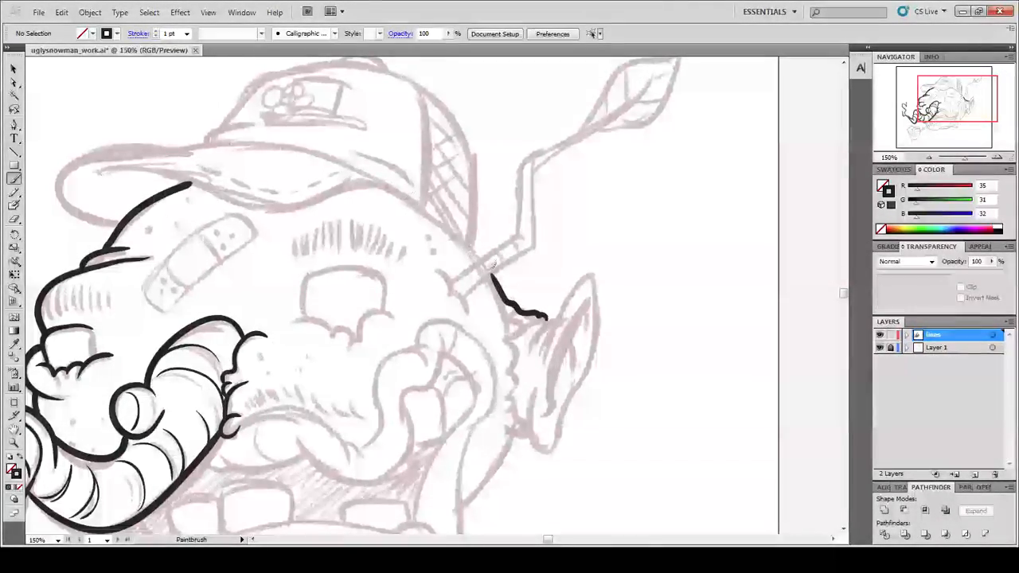
pyautogui.moveTo(480, 258); pyautogui.dragTo(428, 213)
pyautogui.moveTo(436, 261)
pyautogui.mouseDown()
pyautogui.moveTo(453, 296)
pyautogui.moveTo(354, 388)
pyautogui.moveTo(409, 335)
pyautogui.moveTo(416, 270)
pyautogui.mouseUp()
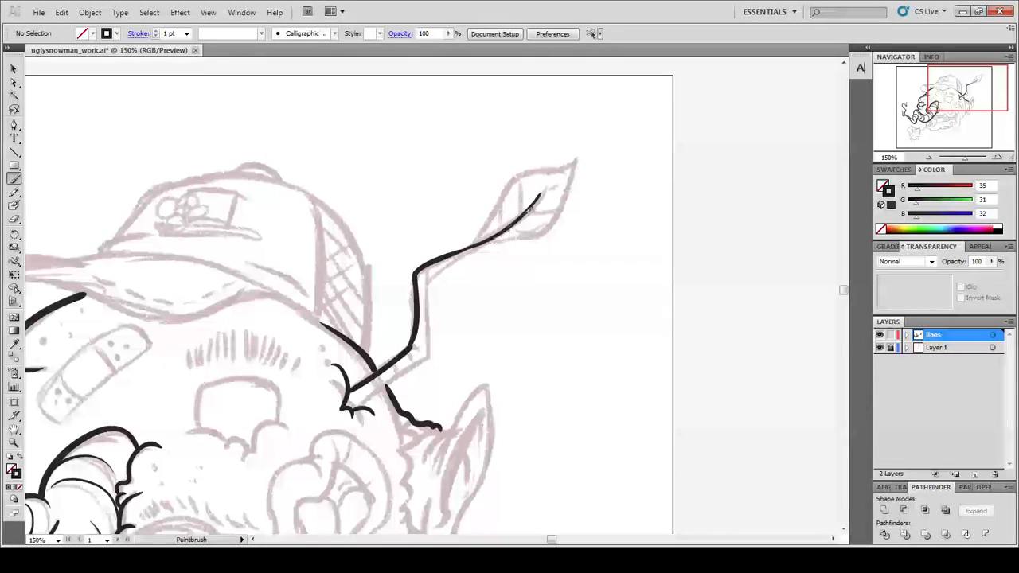
# Step: Complete the twig growing from the head with its second edge and ring marks, and ink the leaf at its tip
pyautogui.moveTo(369, 403)
pyautogui.mouseDown()
pyautogui.moveTo(375, 351)
pyautogui.moveTo(401, 338)
pyautogui.moveTo(405, 313)
pyautogui.mouseUp()
pyautogui.moveTo(417, 320)
pyautogui.mouseDown()
pyautogui.moveTo(414, 310)
pyautogui.moveTo(438, 289)
pyautogui.moveTo(450, 301)
pyautogui.mouseUp()
pyautogui.moveTo(447, 270); pyautogui.dragTo(442, 326)
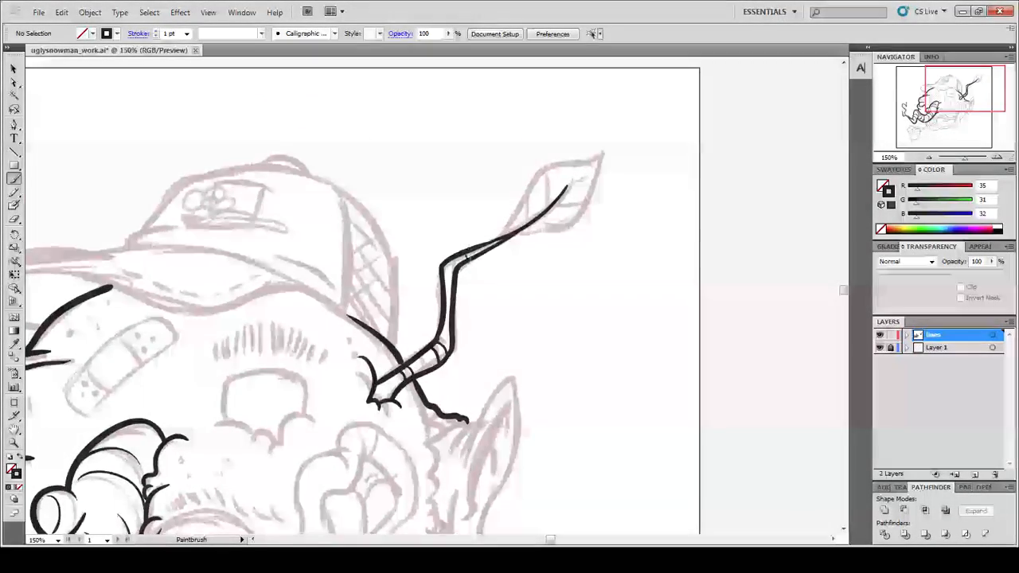
pyautogui.moveTo(467, 247); pyautogui.dragTo(418, 328)
pyautogui.moveTo(413, 331); pyautogui.dragTo(430, 287)
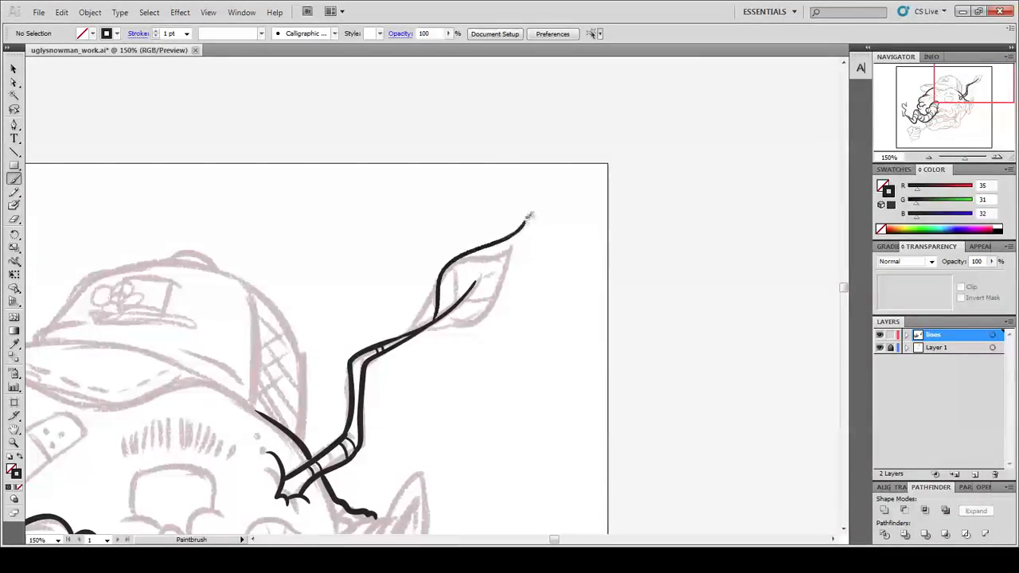
pyautogui.moveTo(444, 322); pyautogui.dragTo(435, 322)
# Step: Ink the top edge of the upper lip from beside the nose to the curled mouth corner, redoing unsatisfactory strokes
pyautogui.moveTo(441, 388)
pyautogui.mouseDown()
pyautogui.moveTo(505, 268)
pyautogui.moveTo(620, 125)
pyautogui.moveTo(706, 63)
pyautogui.mouseUp()
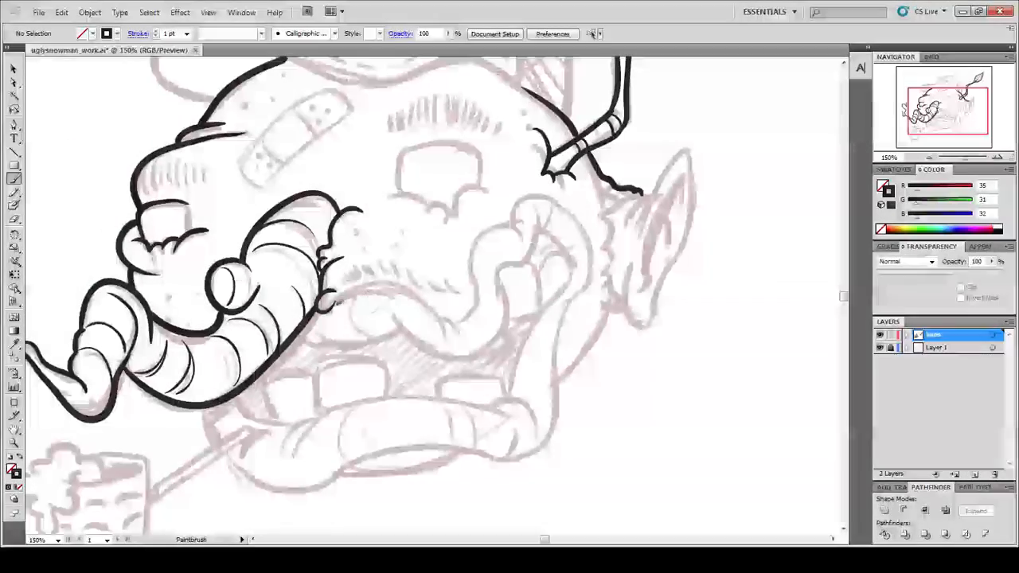
pyautogui.moveTo(328, 307)
pyautogui.mouseDown()
pyautogui.moveTo(427, 304)
pyautogui.moveTo(446, 339)
pyautogui.mouseUp()
pyautogui.hotkey('ctrl', 'z')
pyautogui.hotkey('ctrl', 'z')
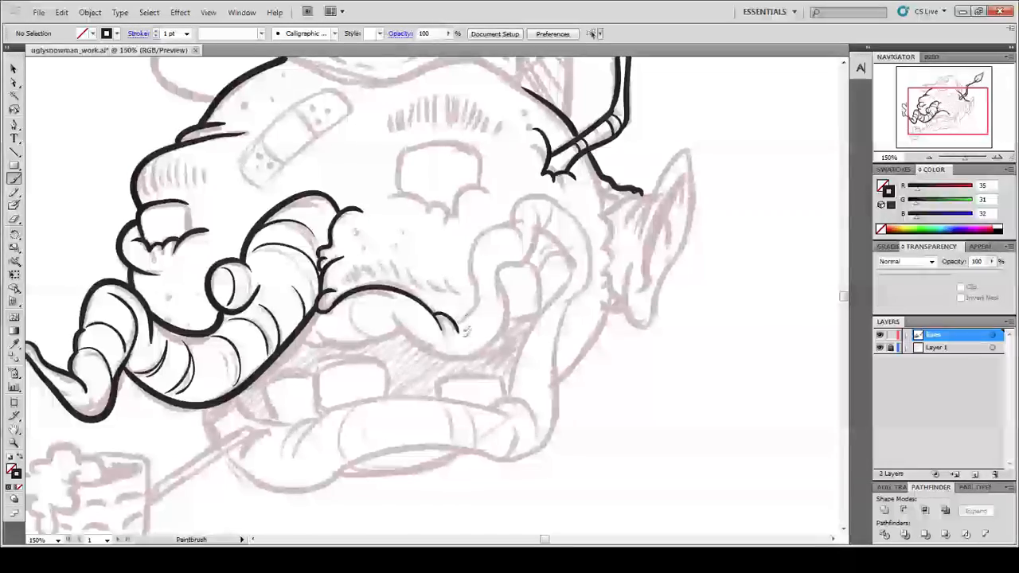
pyautogui.moveTo(457, 324)
pyautogui.mouseDown()
pyautogui.moveTo(488, 229)
pyautogui.moveTo(519, 241)
pyautogui.mouseUp()
# Step: Ink the loop at the right mouth corner and continue it into both edges of the wide lower lip
pyautogui.moveTo(526, 227)
pyautogui.mouseDown()
pyautogui.moveTo(465, 270)
pyautogui.moveTo(466, 242)
pyautogui.moveTo(504, 353)
pyautogui.moveTo(528, 259)
pyautogui.moveTo(323, 414)
pyautogui.moveTo(181, 343)
pyautogui.mouseUp()
pyautogui.moveTo(256, 407)
pyautogui.mouseDown()
pyautogui.moveTo(310, 457)
pyautogui.moveTo(320, 372)
pyautogui.moveTo(522, 334)
pyautogui.mouseUp()
pyautogui.hotkey('ctrl', 'z')
pyautogui.moveTo(519, 335)
pyautogui.mouseDown()
pyautogui.moveTo(544, 395)
pyautogui.moveTo(577, 389)
pyautogui.moveTo(580, 411)
pyautogui.moveTo(531, 453)
pyautogui.moveTo(584, 343)
pyautogui.mouseUp()
pyautogui.hotkey('ctrl', 'z')
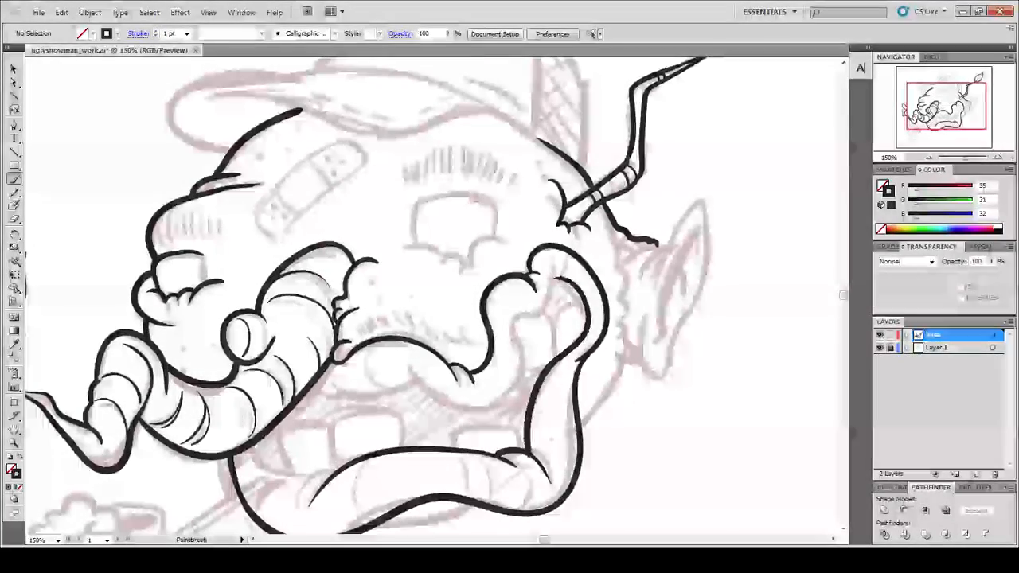
# Step: Ink the inner fold at the right mouth corner and the lumpy underside of the upper lip
pyautogui.moveTo(523, 448)
pyautogui.mouseDown()
pyautogui.moveTo(527, 416)
pyautogui.moveTo(590, 317)
pyautogui.moveTo(554, 280)
pyautogui.mouseUp()
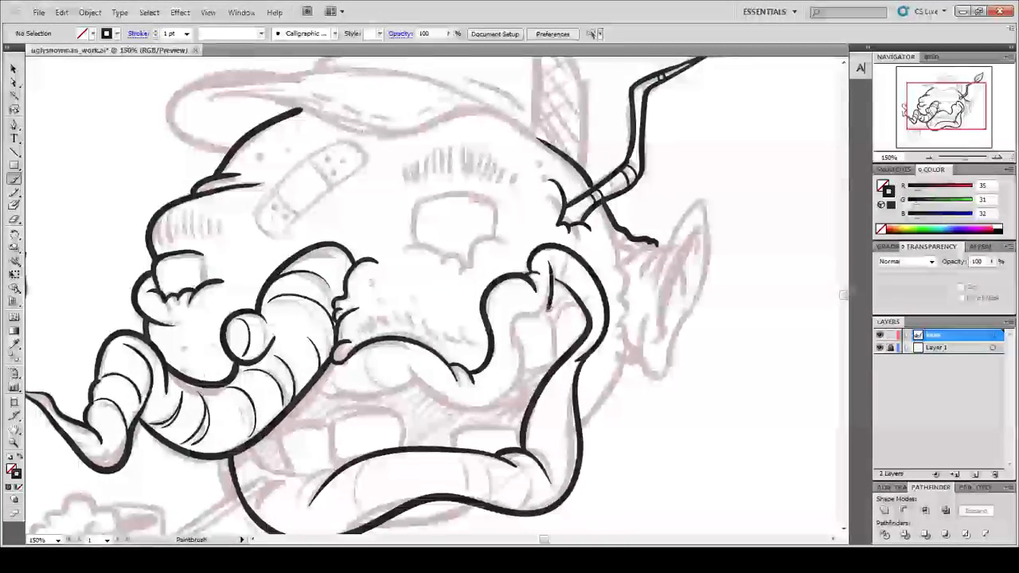
pyautogui.moveTo(530, 355); pyautogui.dragTo(538, 325)
pyautogui.hotkey('ctrl', 'z')
pyautogui.hotkey('ctrl', 'z')
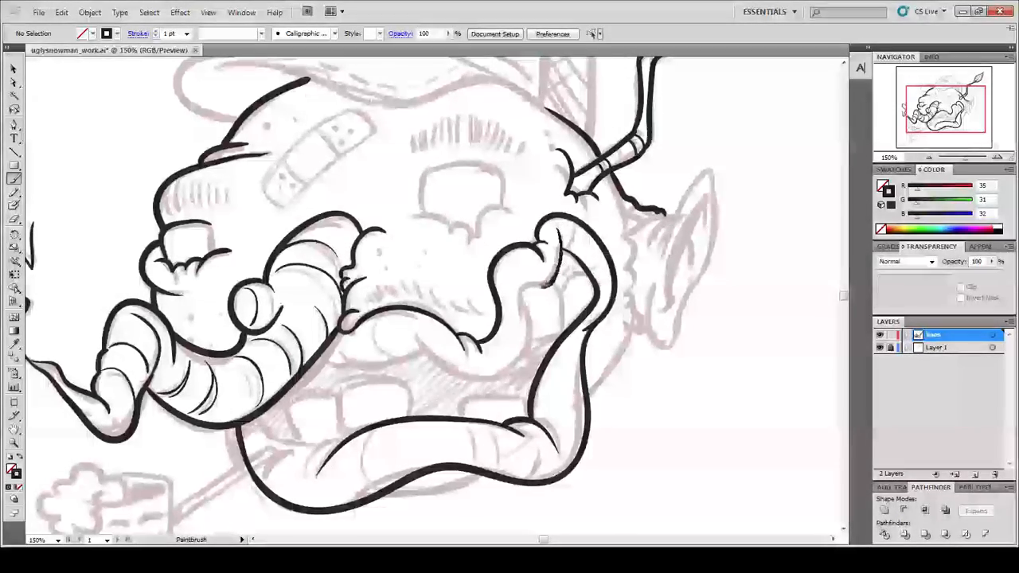
pyautogui.moveTo(344, 358); pyautogui.dragTo(417, 353)
pyautogui.moveTo(355, 363)
pyautogui.mouseDown()
pyautogui.moveTo(315, 364)
pyautogui.moveTo(381, 280)
pyautogui.mouseUp()
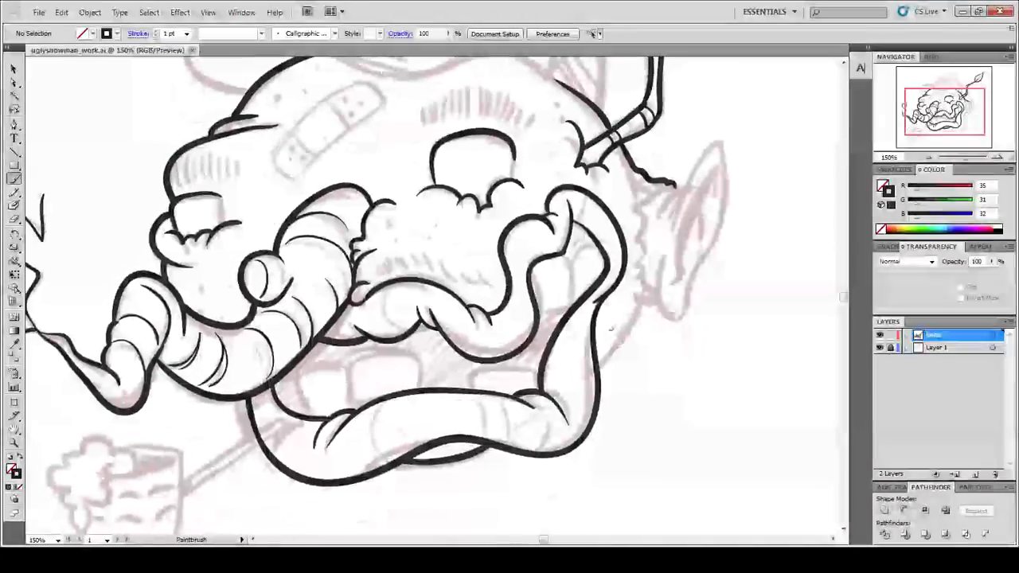
# Step: Ink the ragged line at the ear's base and the pointed ear with its inner folds
pyautogui.moveTo(654, 310); pyautogui.dragTo(631, 306)
pyautogui.moveTo(648, 194); pyautogui.dragTo(637, 250)
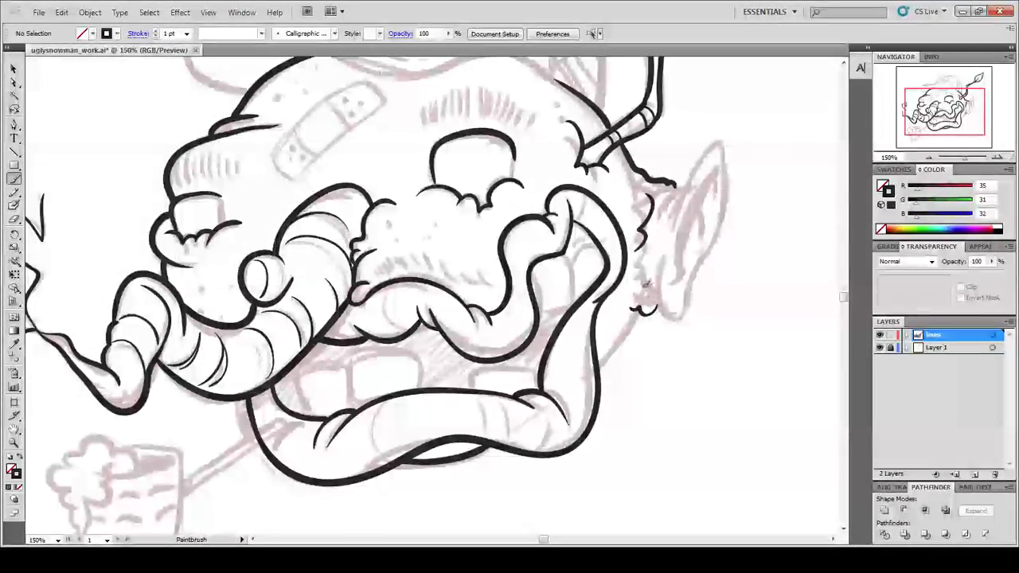
pyautogui.moveTo(656, 296)
pyautogui.mouseDown()
pyautogui.moveTo(641, 282)
pyautogui.moveTo(639, 248)
pyautogui.mouseUp()
pyautogui.press('space')
pyautogui.moveTo(700, 174); pyautogui.dragTo(673, 238)
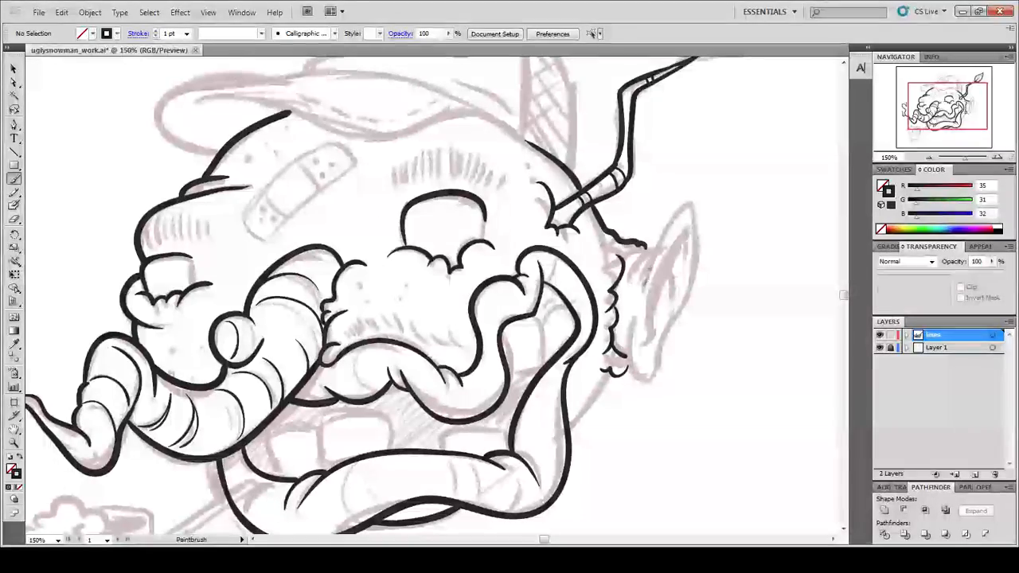
pyautogui.moveTo(640, 283)
pyautogui.mouseDown()
pyautogui.moveTo(694, 208)
pyautogui.moveTo(656, 373)
pyautogui.moveTo(628, 349)
pyautogui.mouseUp()
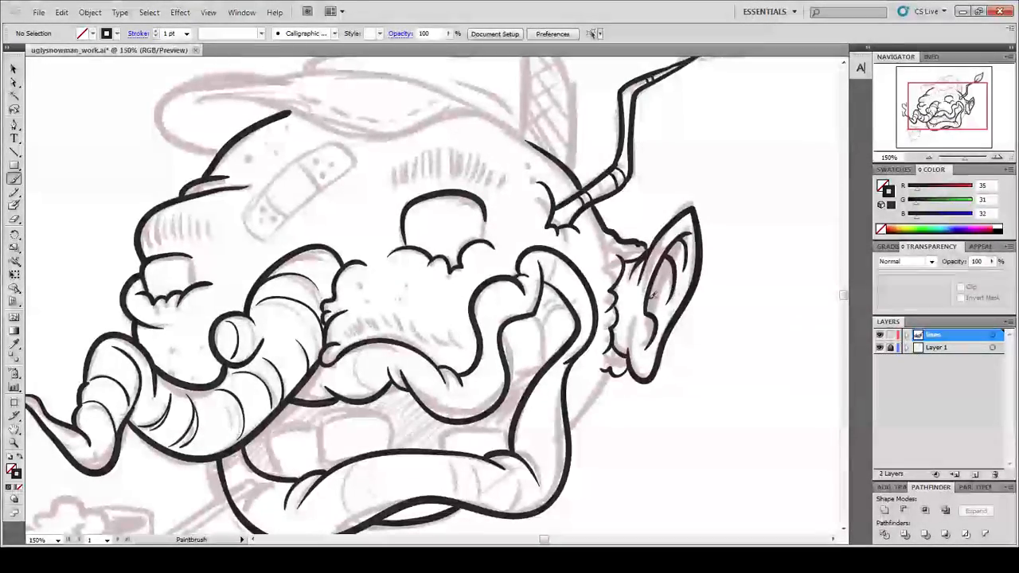
# Step: Ink the jaw line below the ear and add curved crease lines across both lips
pyautogui.moveTo(609, 375)
pyautogui.mouseDown()
pyautogui.moveTo(654, 308)
pyautogui.moveTo(620, 368)
pyautogui.moveTo(684, 451)
pyautogui.mouseUp()
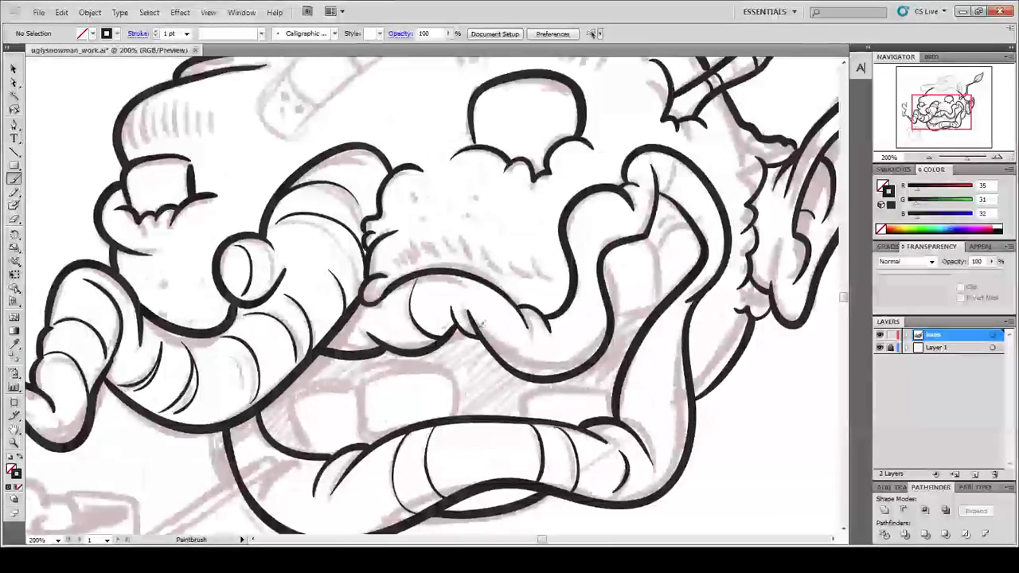
pyautogui.moveTo(481, 324)
pyautogui.mouseDown()
pyautogui.moveTo(458, 370)
pyautogui.moveTo(504, 416)
pyautogui.mouseUp()
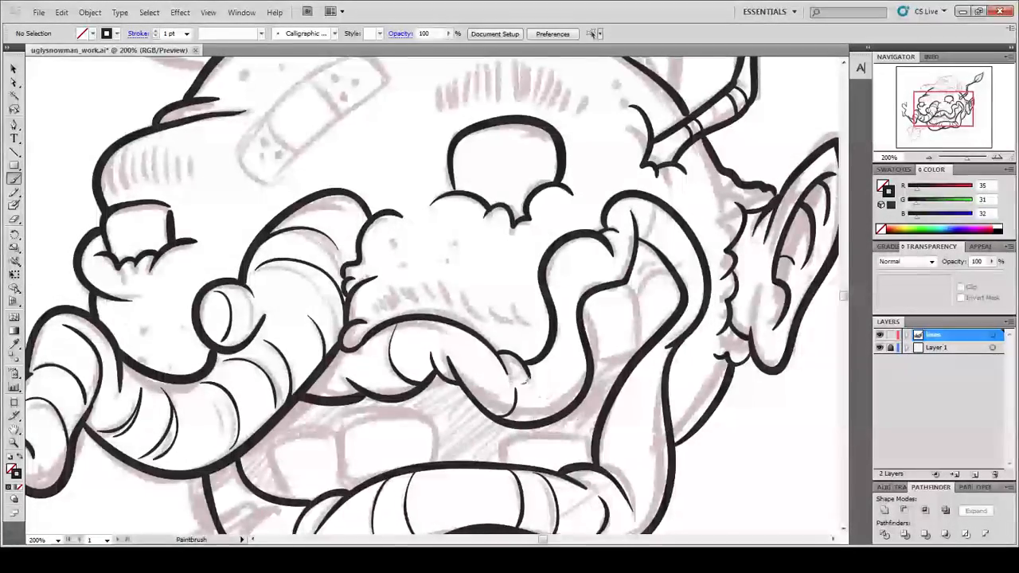
pyautogui.scroll(-2, 430, 294)
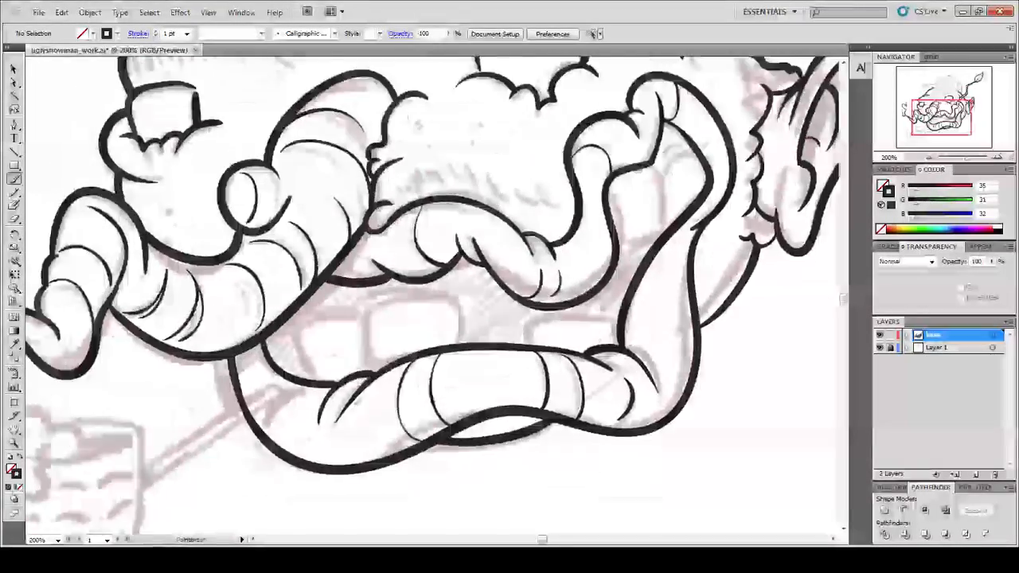
# Step: Ink the short hair strokes of both eyebrows and the mustache above the upper lip
pyautogui.scroll(3, 430, 295)
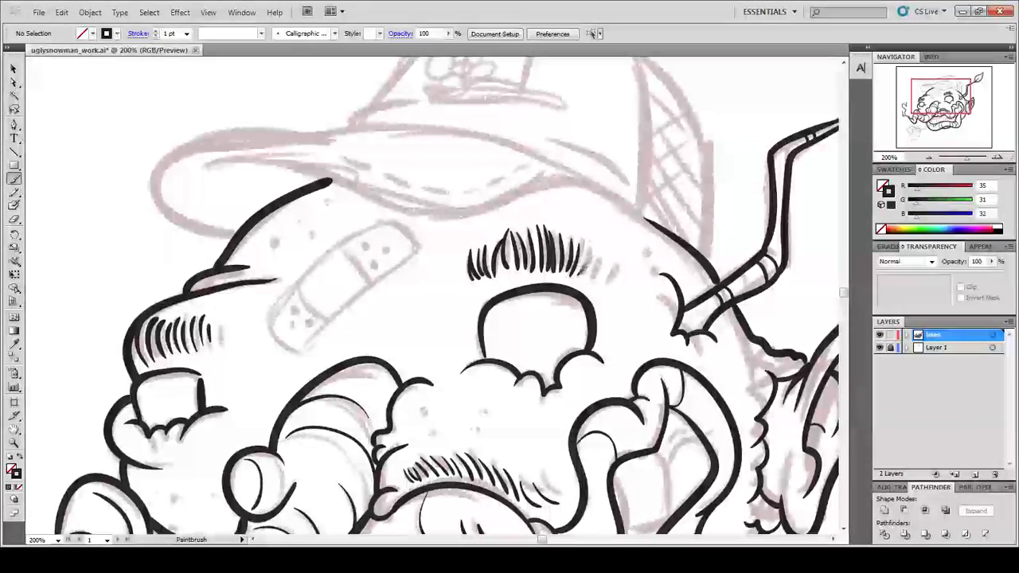
pyautogui.moveTo(478, 358)
pyautogui.mouseDown()
pyautogui.moveTo(444, 185)
pyautogui.moveTo(525, 175)
pyautogui.mouseUp()
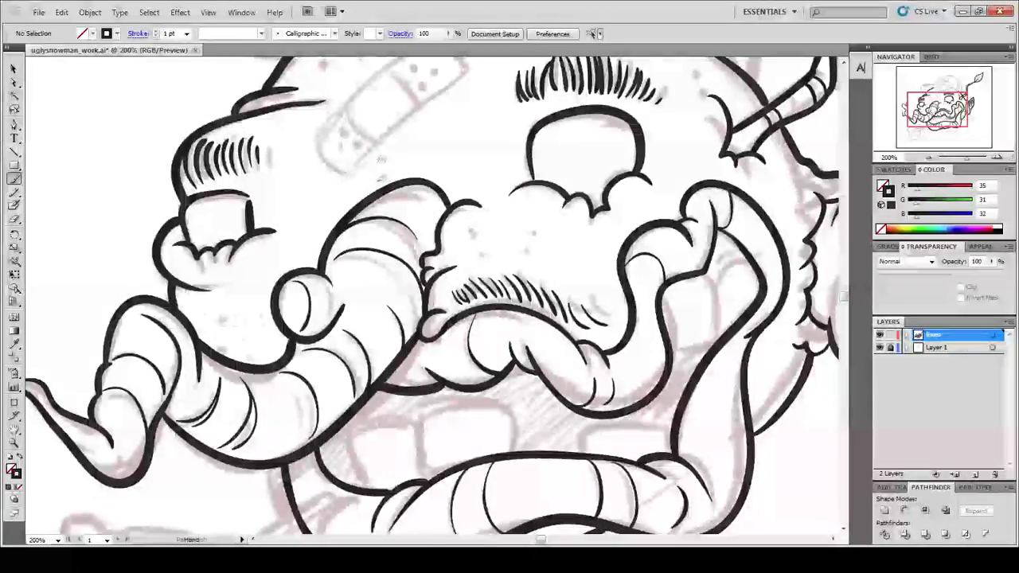
pyautogui.moveTo(510, 318); pyautogui.dragTo(492, 183)
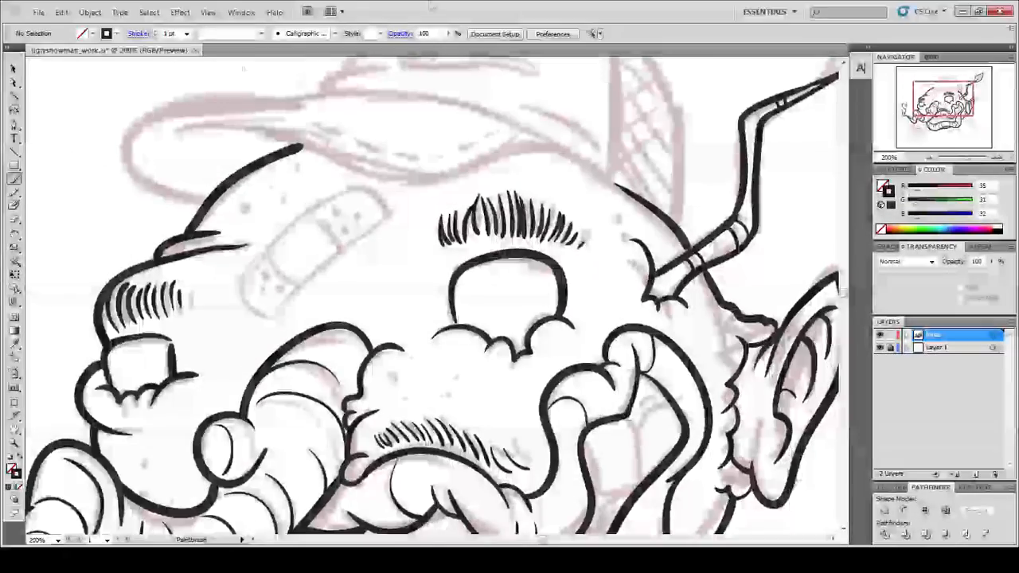
# Step: Ink the cap's brim with its curved front edge, rounded end and upper contour
pyautogui.scroll(5, 438, 302)
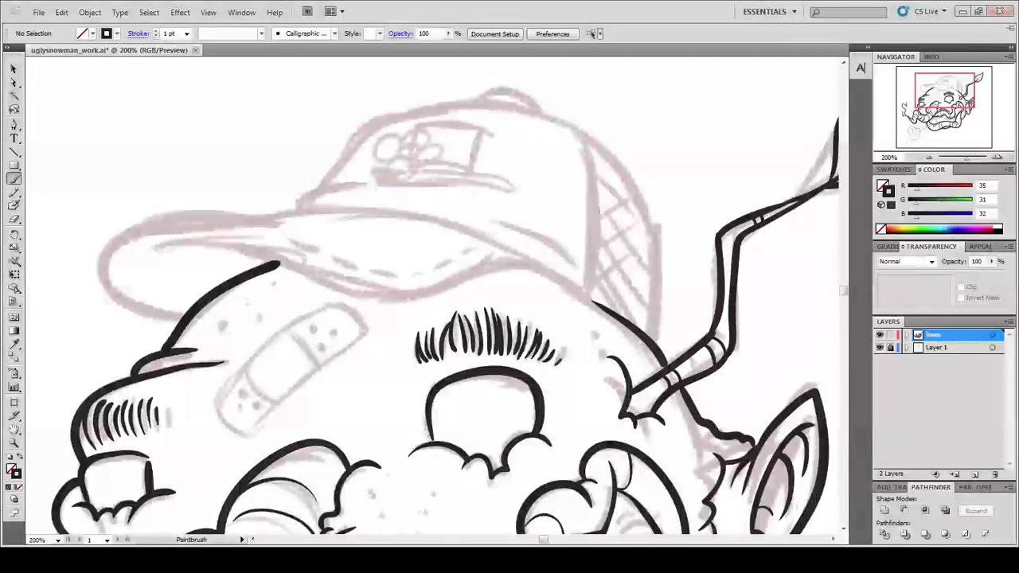
pyautogui.moveTo(438, 302); pyautogui.dragTo(451, 339)
pyautogui.moveTo(163, 285); pyautogui.dragTo(193, 277)
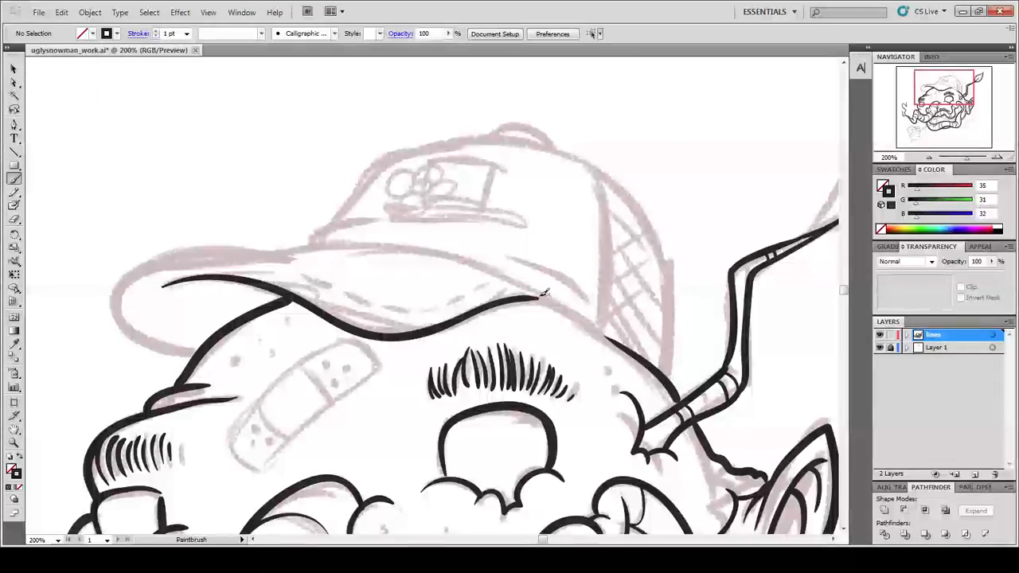
pyautogui.moveTo(321, 333); pyautogui.dragTo(224, 353)
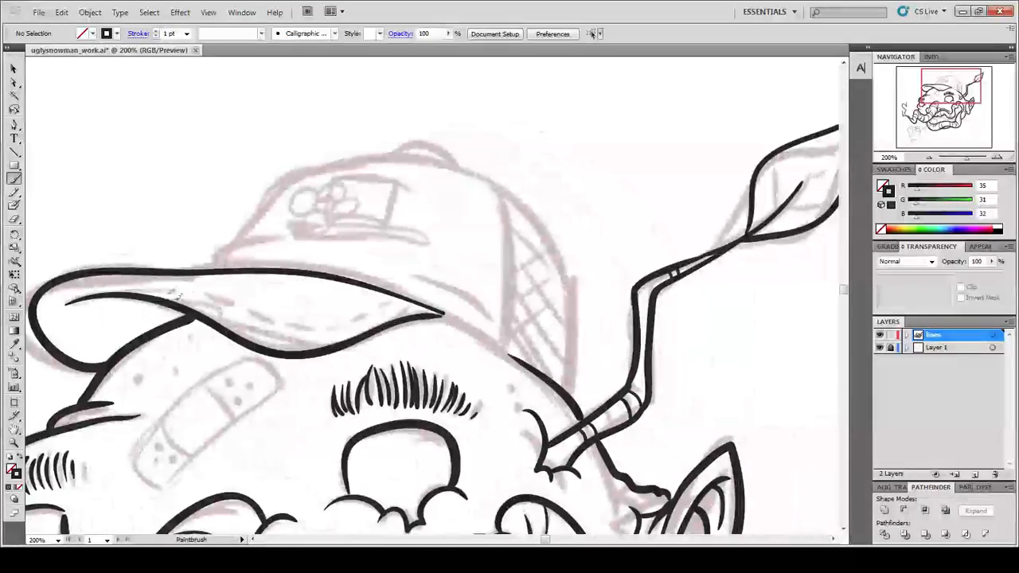
# Step: Ink the cap's crown outline, from its lower front corner to the back, and its lower edge behind the brim
pyautogui.hotkey('ctrl', 'z')
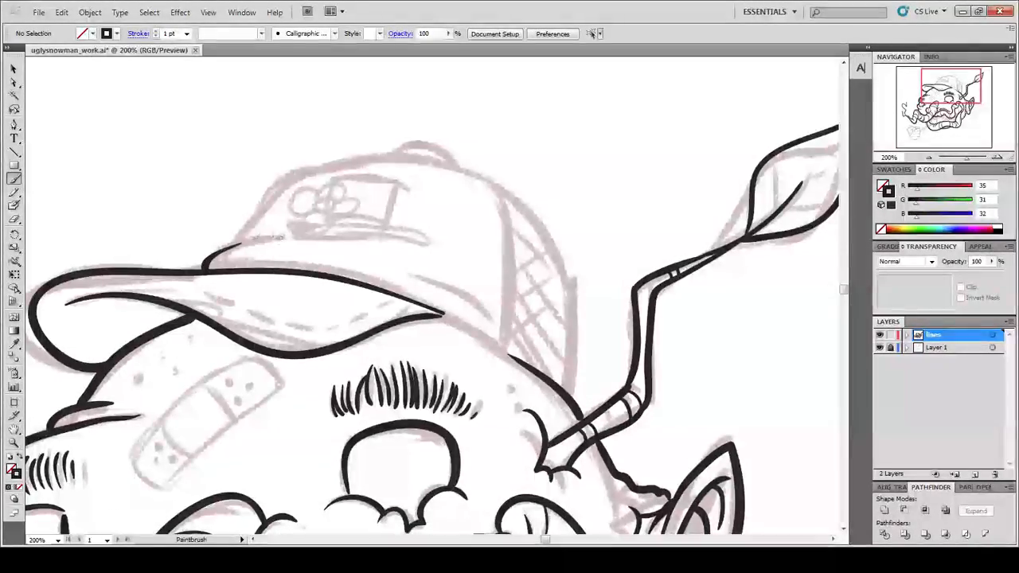
pyautogui.moveTo(210, 272); pyautogui.dragTo(225, 248)
pyautogui.hotkey('ctrl', 'z')
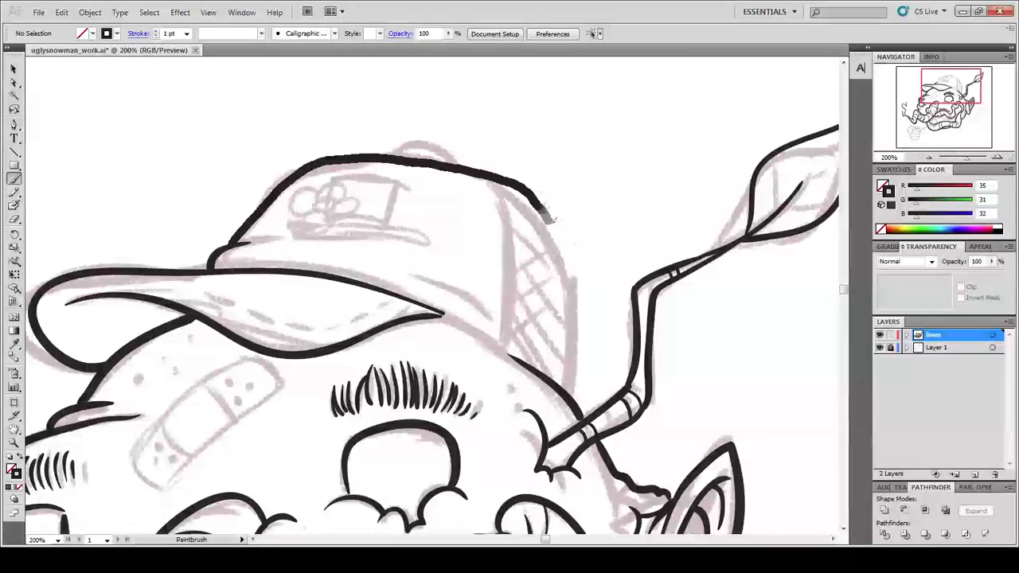
pyautogui.moveTo(578, 417); pyautogui.dragTo(539, 390)
pyautogui.moveTo(407, 285); pyautogui.dragTo(476, 329)
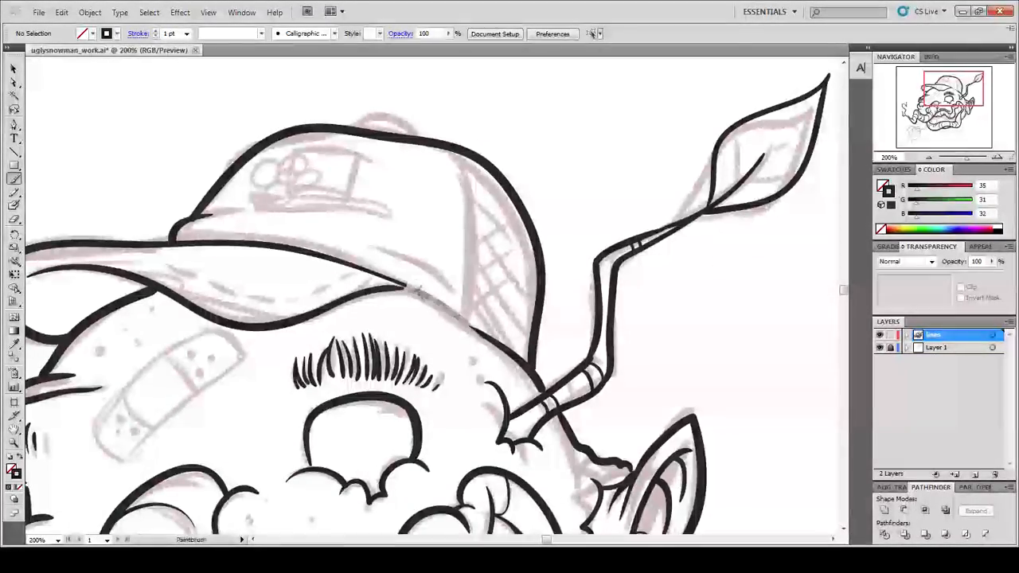
pyautogui.hotkey('ctrl', 'z')
pyautogui.moveTo(407, 285)
pyautogui.mouseDown()
pyautogui.moveTo(474, 324)
pyautogui.moveTo(685, 305)
pyautogui.moveTo(633, 308)
pyautogui.mouseUp()
# Step: Ink the curved crease low on the cap's front panel and the small button on top
pyautogui.press('a')
pyautogui.click(360, 201)
pyautogui.click(274, 152)
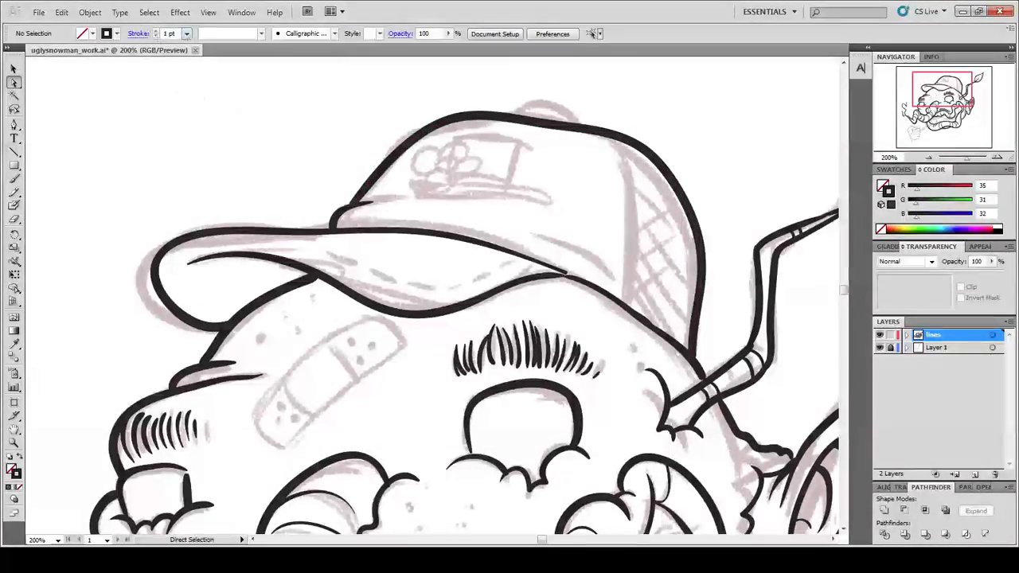
pyautogui.moveTo(557, 232)
pyautogui.mouseDown()
pyautogui.moveTo(416, 210)
pyautogui.moveTo(472, 255)
pyautogui.mouseUp()
pyautogui.press('b')
pyautogui.moveTo(461, 239); pyautogui.dragTo(476, 284)
pyautogui.moveTo(394, 135); pyautogui.dragTo(453, 137)
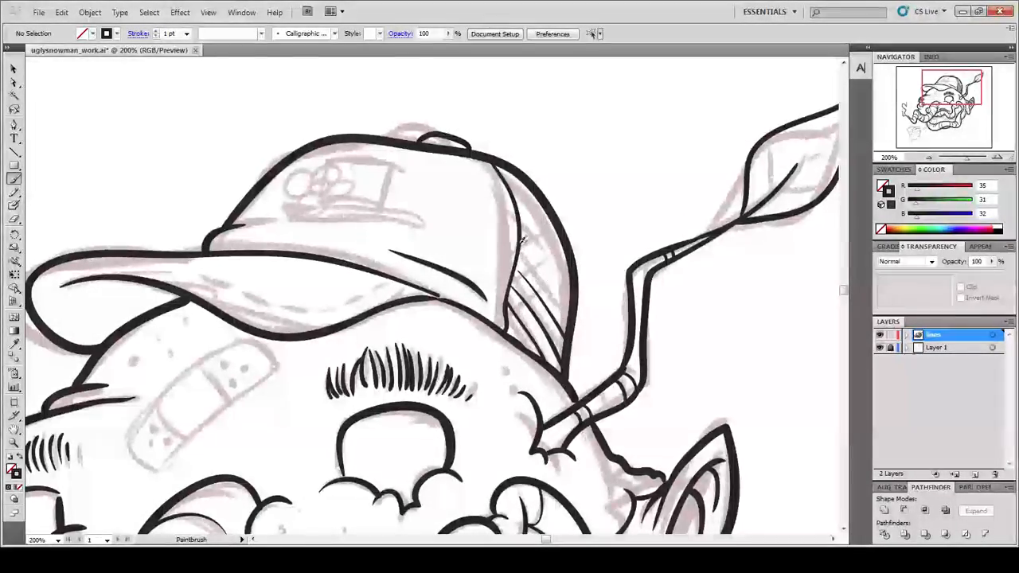
# Step: Cross-hatch the cap's rear panel with crossing lines to form the mesh
pyautogui.moveTo(526, 200); pyautogui.dragTo(563, 250)
pyautogui.moveTo(525, 315)
pyautogui.mouseDown()
pyautogui.moveTo(533, 228)
pyautogui.moveTo(540, 253)
pyautogui.mouseUp()
pyautogui.moveTo(574, 205); pyautogui.dragTo(532, 242)
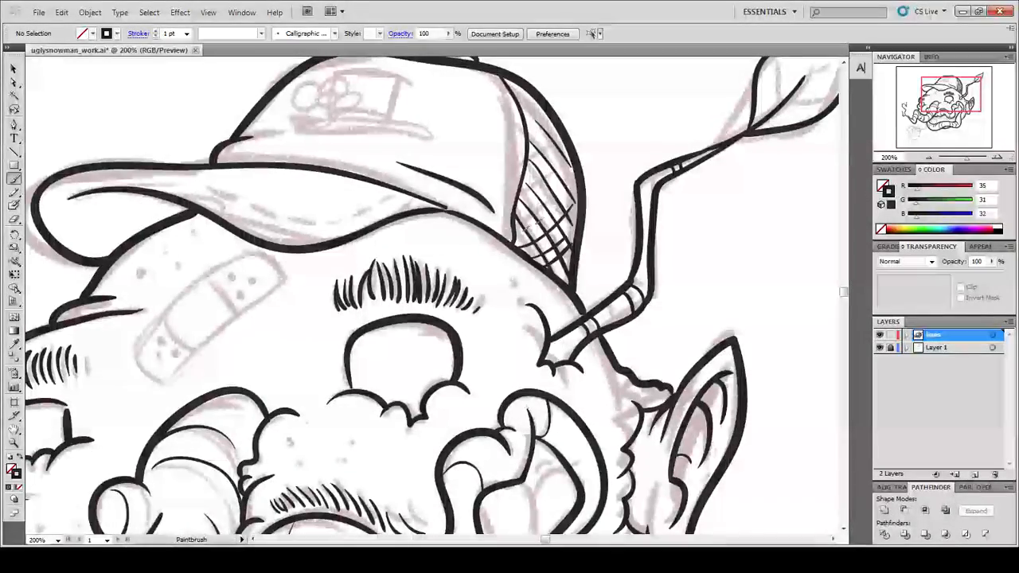
pyautogui.moveTo(527, 185); pyautogui.dragTo(657, 197)
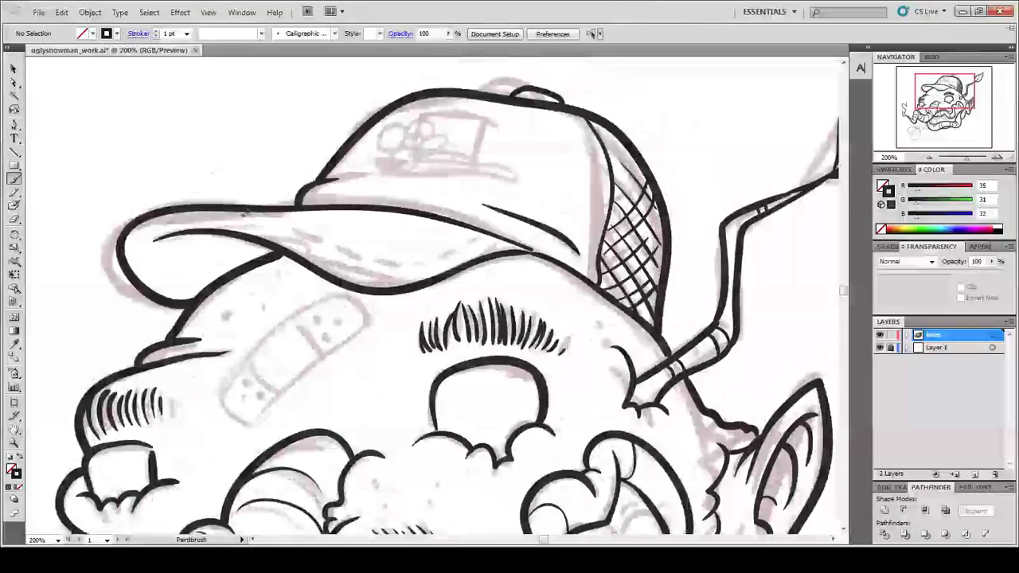
# Step: Ink a row of dashed stitch marks along the underside of the cap's brim
pyautogui.moveTo(242, 216); pyautogui.dragTo(301, 237)
pyautogui.moveTo(307, 242); pyautogui.dragTo(347, 263)
pyautogui.moveTo(352, 266); pyautogui.dragTo(404, 272)
pyautogui.moveTo(412, 267); pyautogui.dragTo(435, 259)
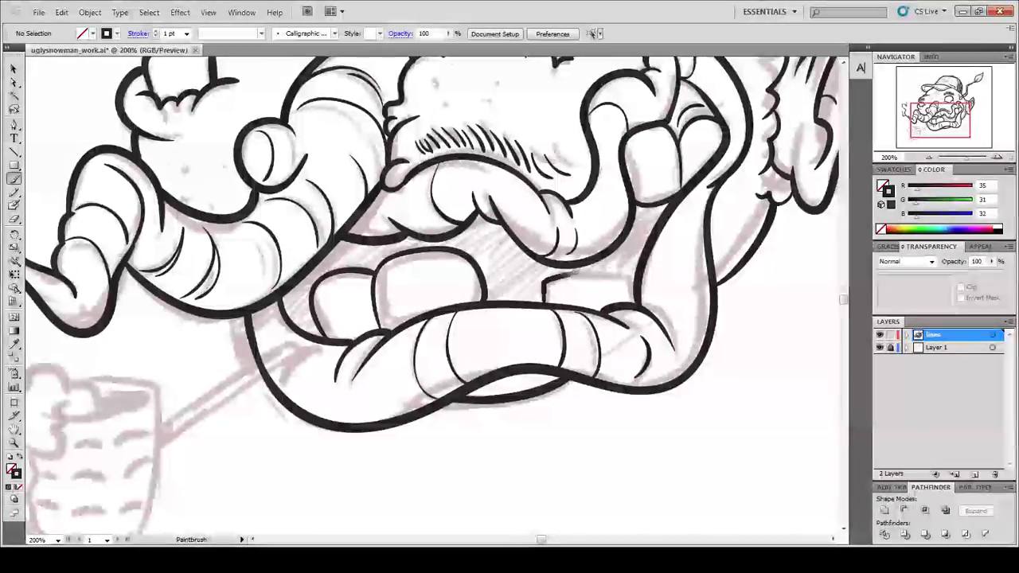
# Step: Ink the outline of the small lower tooth and add dots on the forehead beside the bandage
pyautogui.moveTo(534, 295); pyautogui.dragTo(534, 305)
pyautogui.moveTo(445, 169); pyautogui.dragTo(477, 436)
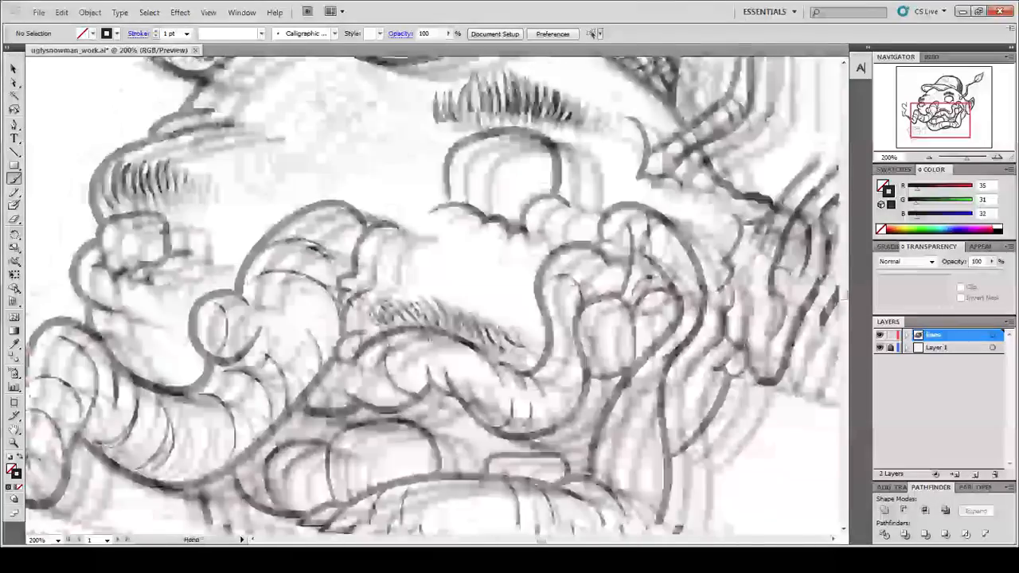
pyautogui.click(317, 180)
pyautogui.click(341, 161)
pyautogui.click(345, 176)
pyautogui.moveTo(263, 422); pyautogui.dragTo(279, 310)
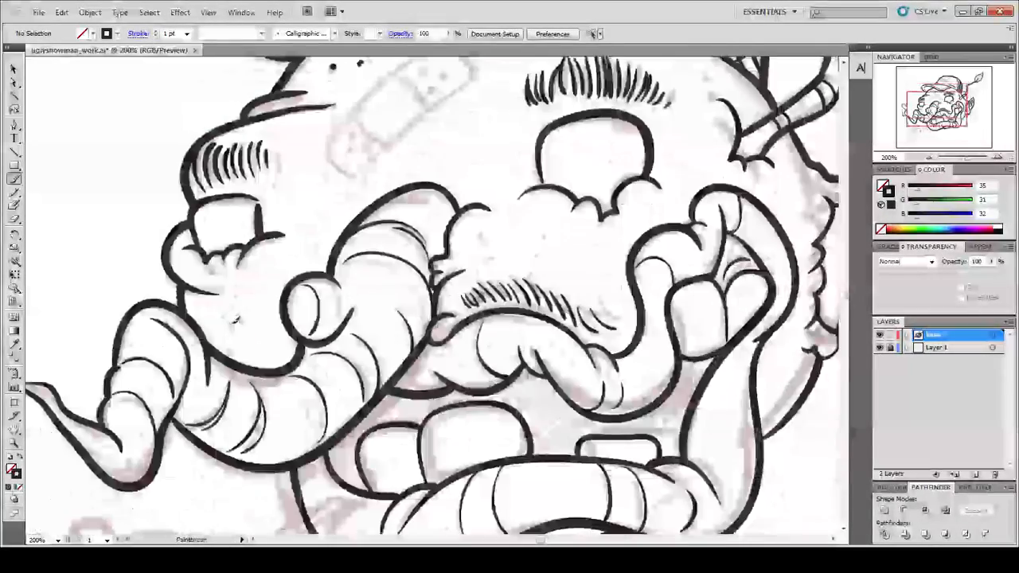
# Step: Add small freckle dots to the cheek beside the nose
pyautogui.click(230, 322)
pyautogui.click(234, 347)
pyautogui.click(257, 347)
pyautogui.click(268, 319)
pyautogui.moveTo(205, 309); pyautogui.dragTo(210, 315)
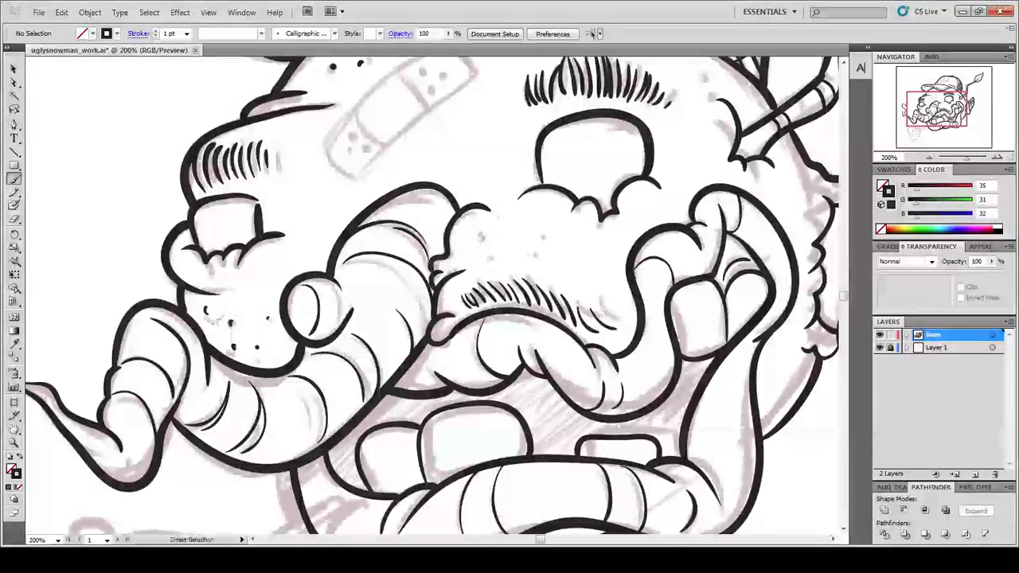
pyautogui.click(410, 220)
pyautogui.moveTo(478, 247)
pyautogui.mouseDown()
pyautogui.moveTo(409, 234)
pyautogui.moveTo(371, 250)
pyautogui.mouseUp()
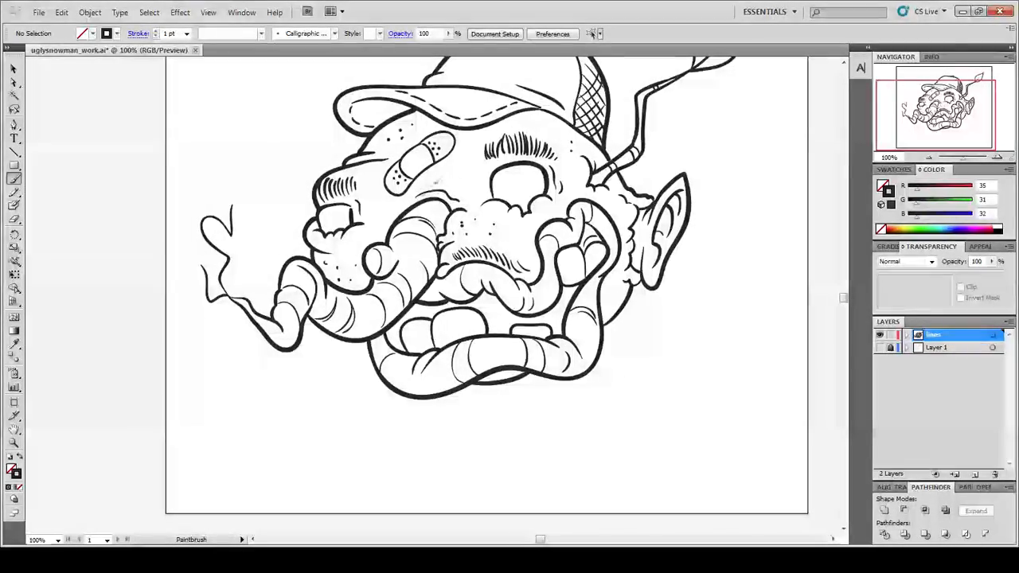
# Step: Show the sketch layer again and create a new layer named "pipe line" above the lines layer
pyautogui.click(880, 347)
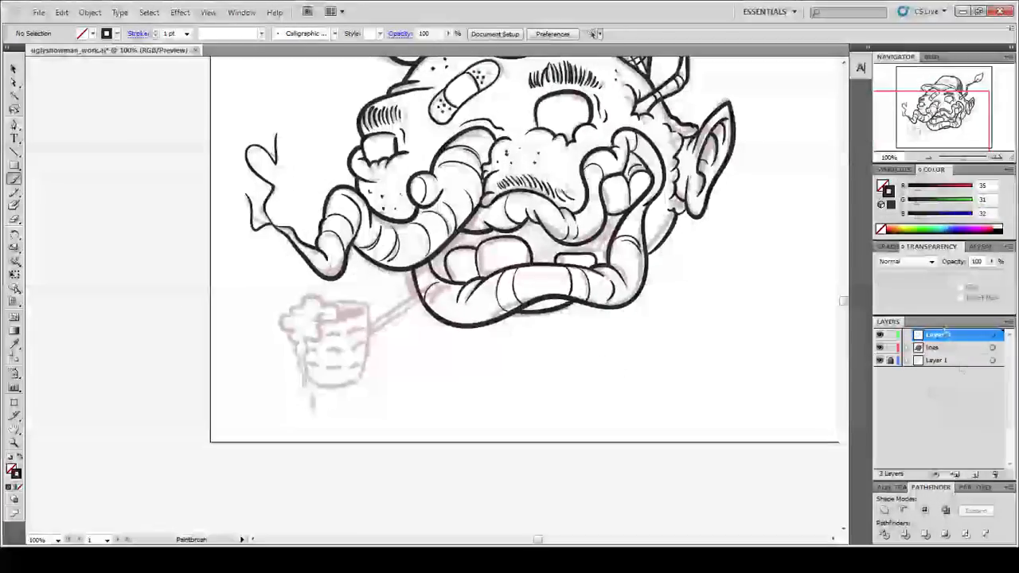
pyautogui.hotkey('ctrl', 'l')
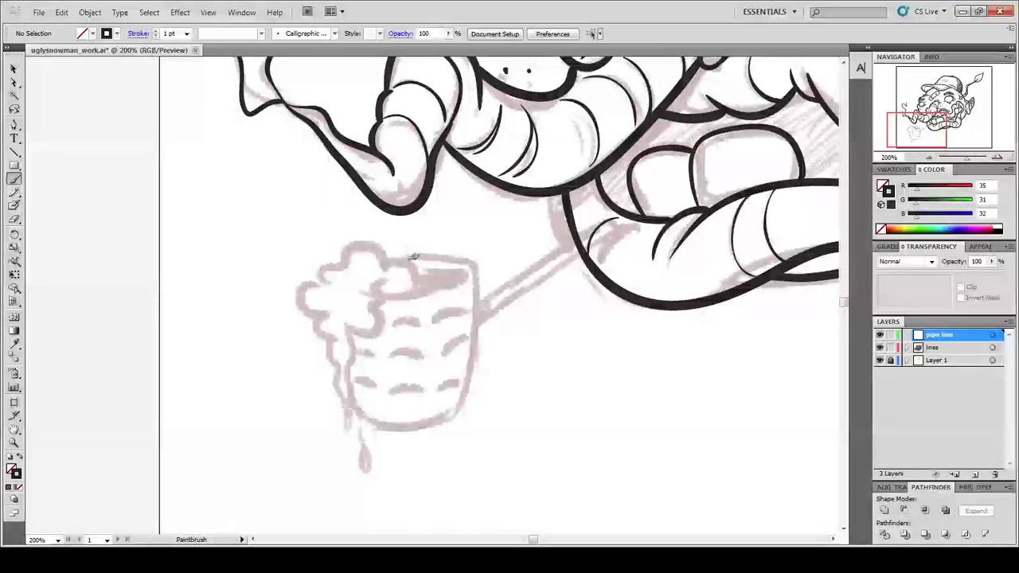
# Step: Ink the pipe bowl's outline along its upper rim, side and rounded base, redoing unsatisfactory strokes
pyautogui.moveTo(413, 257)
pyautogui.mouseDown()
pyautogui.moveTo(481, 270)
pyautogui.moveTo(474, 374)
pyautogui.mouseUp()
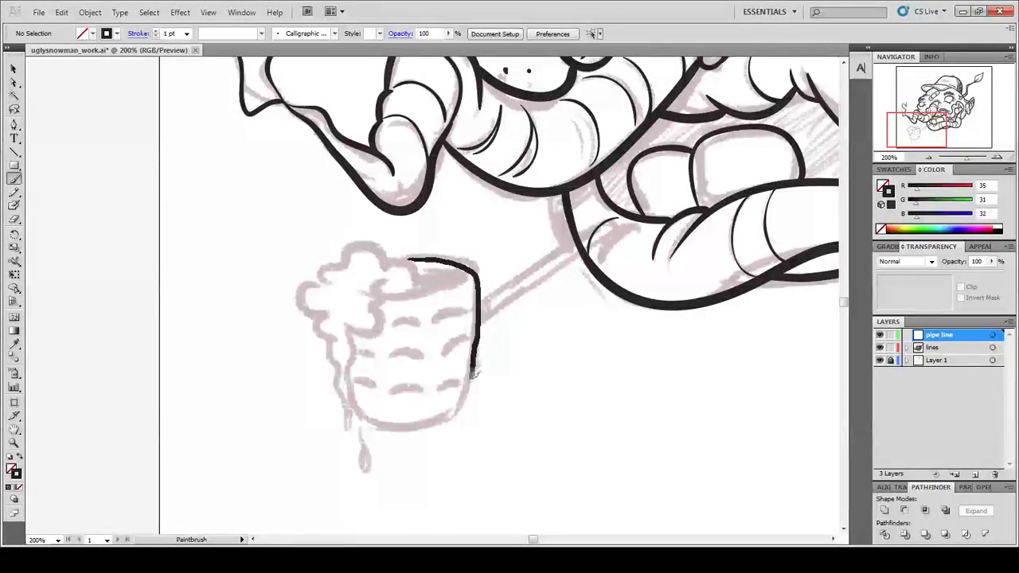
pyautogui.moveTo(413, 257)
pyautogui.mouseDown()
pyautogui.moveTo(447, 257)
pyautogui.moveTo(481, 274)
pyautogui.moveTo(471, 388)
pyautogui.mouseUp()
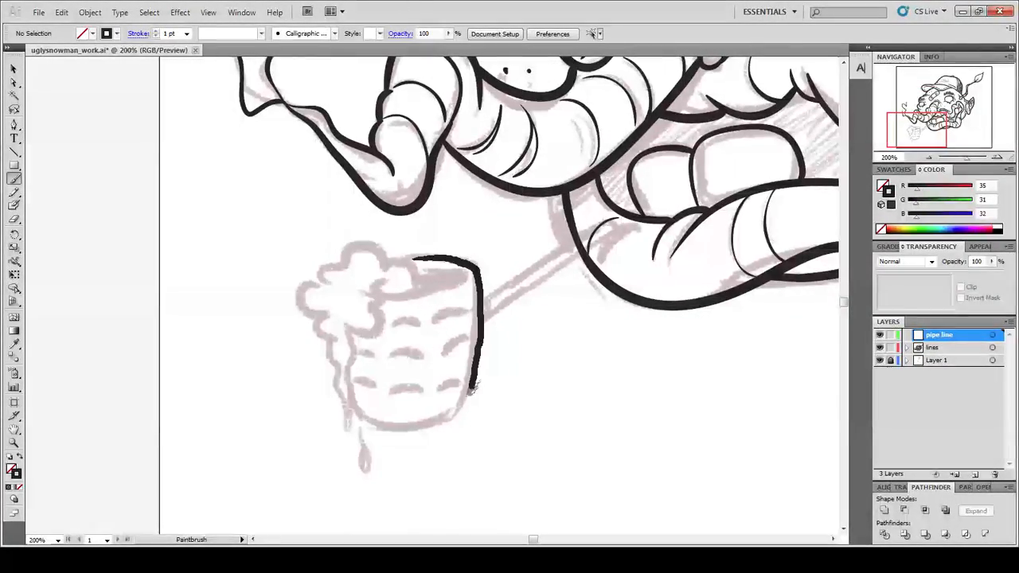
pyautogui.hotkey('ctrl', 'z')
pyautogui.moveTo(366, 417)
pyautogui.mouseDown()
pyautogui.moveTo(418, 429)
pyautogui.moveTo(457, 414)
pyautogui.mouseUp()
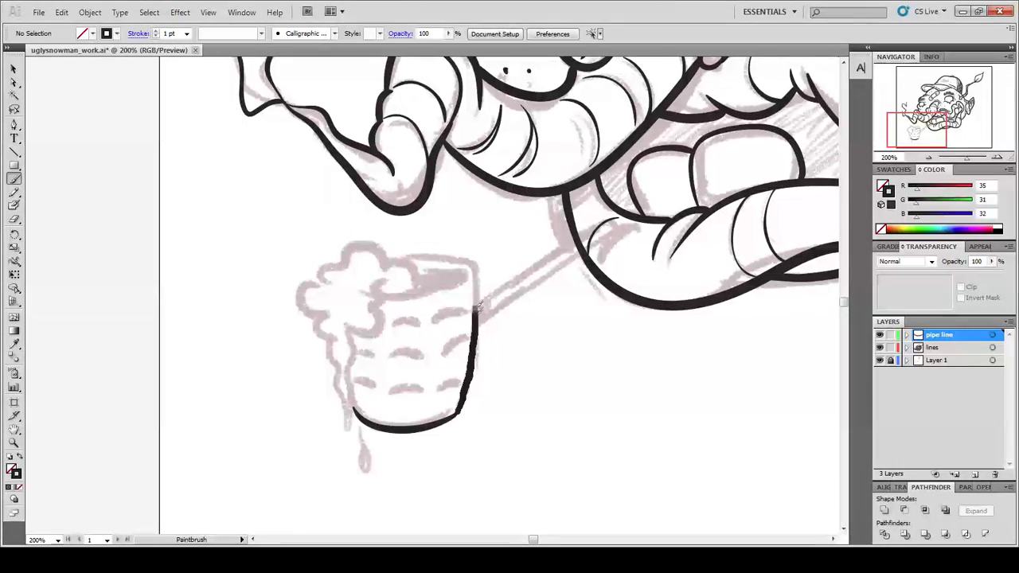
pyautogui.hotkey('ctrl', 'z')
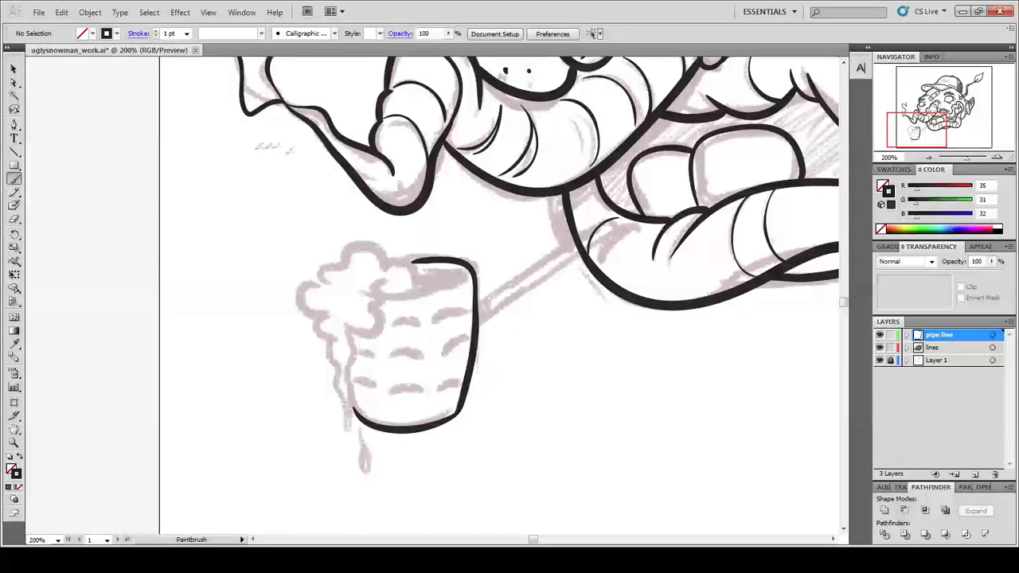
# Step: Ink the front edge of the pipe bowl's opening and rows of short curved marks across the bowl
pyautogui.moveTo(380, 298)
pyautogui.mouseDown()
pyautogui.moveTo(457, 281)
pyautogui.moveTo(372, 302)
pyautogui.moveTo(355, 329)
pyautogui.moveTo(349, 426)
pyautogui.moveTo(331, 384)
pyautogui.moveTo(340, 324)
pyautogui.moveTo(330, 351)
pyautogui.moveTo(320, 317)
pyautogui.moveTo(300, 303)
pyautogui.moveTo(344, 275)
pyautogui.moveTo(334, 313)
pyautogui.moveTo(312, 277)
pyautogui.moveTo(353, 272)
pyautogui.moveTo(381, 237)
pyautogui.moveTo(418, 291)
pyautogui.mouseUp()
pyautogui.moveTo(388, 327)
pyautogui.mouseDown()
pyautogui.moveTo(441, 325)
pyautogui.moveTo(468, 322)
pyautogui.mouseUp()
pyautogui.moveTo(387, 360); pyautogui.dragTo(429, 353)
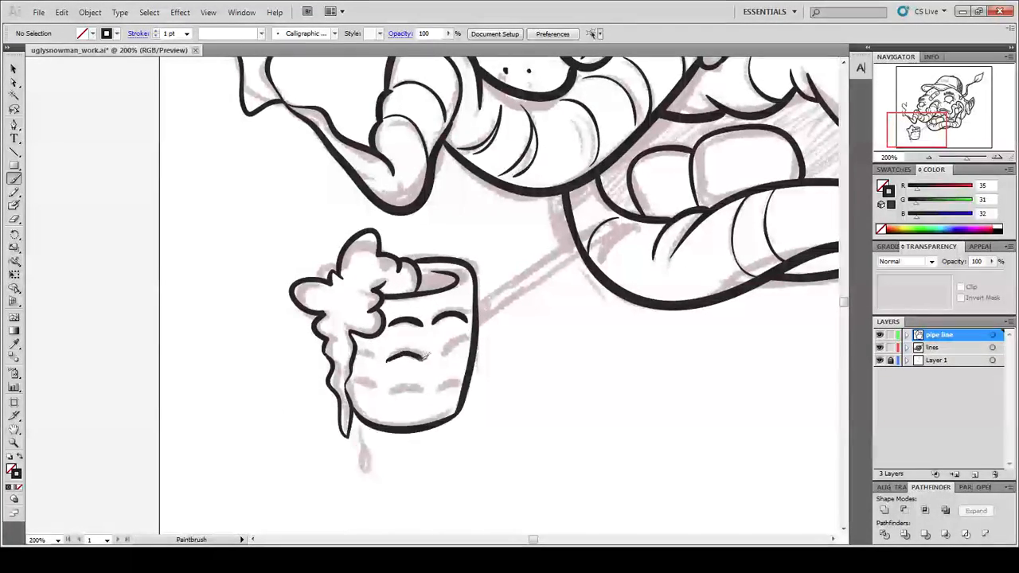
pyautogui.moveTo(355, 362); pyautogui.dragTo(383, 358)
pyautogui.hotkey('ctrl', 'z')
pyautogui.moveTo(389, 394)
pyautogui.mouseDown()
pyautogui.moveTo(422, 394)
pyautogui.moveTo(358, 390)
pyautogui.mouseUp()
pyautogui.moveTo(438, 391)
pyautogui.mouseDown()
pyautogui.moveTo(457, 385)
pyautogui.moveTo(335, 434)
pyautogui.moveTo(370, 306)
pyautogui.mouseUp()
# Step: Delete the surplus anchor points on the side edge of the pipe bowl
pyautogui.press('a')
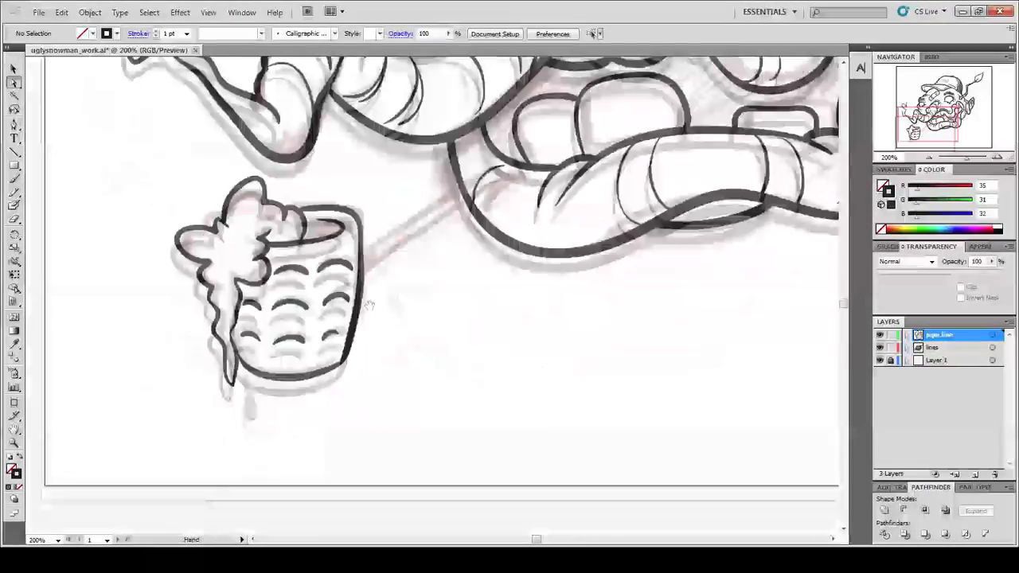
pyautogui.click(358, 301)
pyautogui.press('-')
pyautogui.click(358, 314)
pyautogui.keyDown('ctrl'); pyautogui.click(379, 387); pyautogui.keyUp('ctrl')
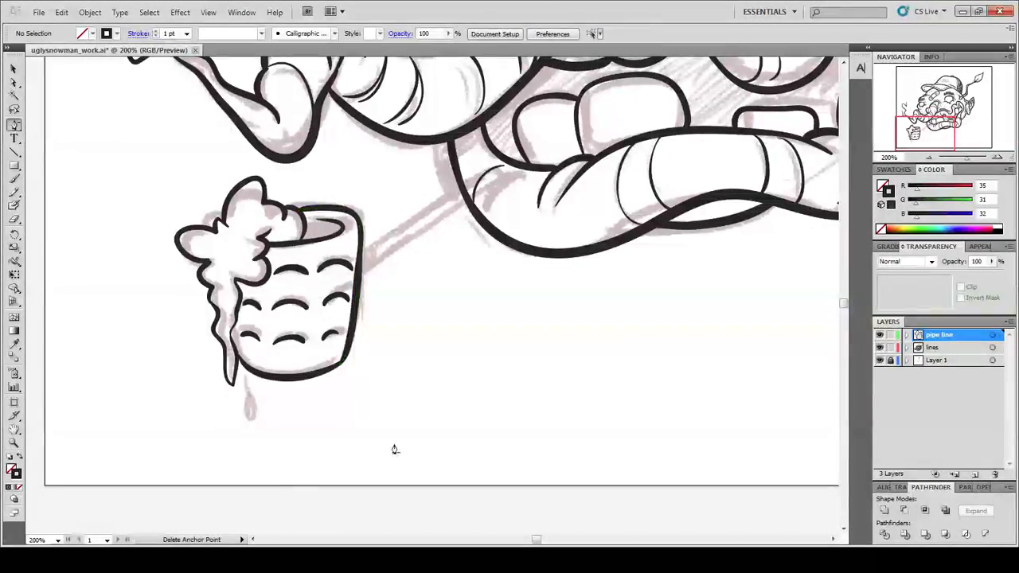
pyautogui.moveTo(394, 436); pyautogui.dragTo(320, 530)
# Step: Draw the pipe's stem with the Pen tool from the bowl's side to a rounded end inside the mouth
pyautogui.press('p')
pyautogui.click(286, 343)
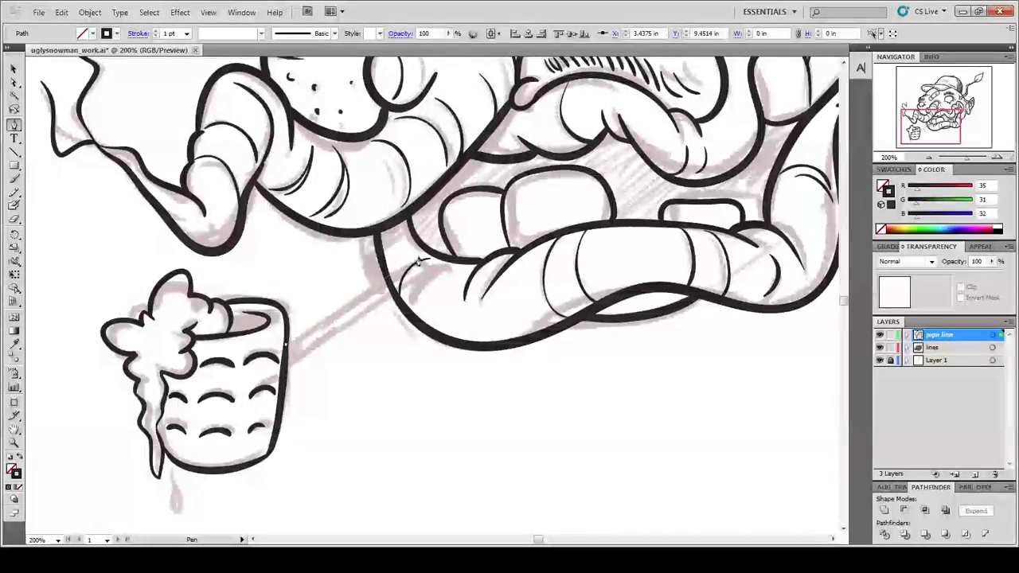
pyautogui.click(419, 261)
pyautogui.hotkey('ctrl', 'z')
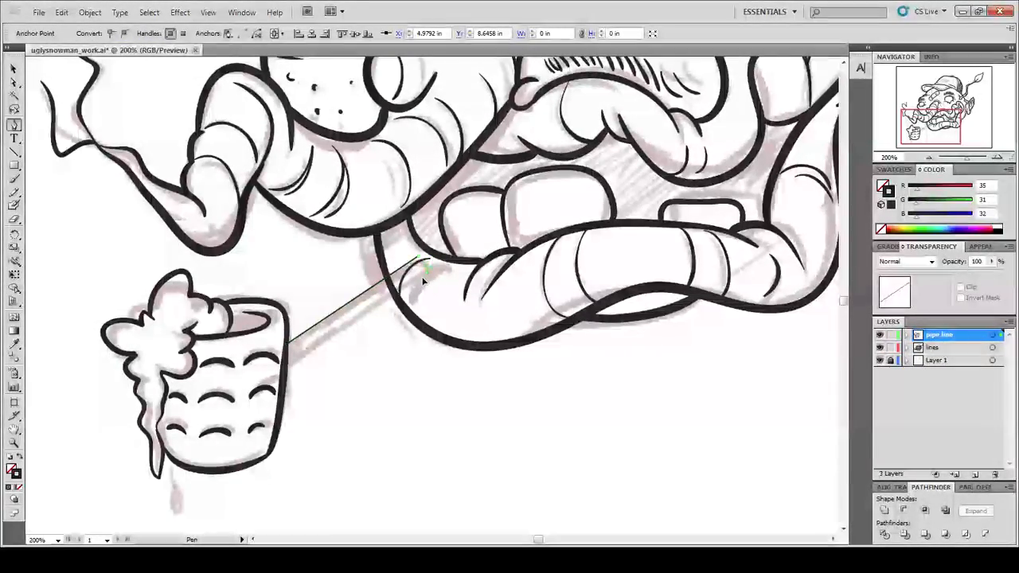
pyautogui.moveTo(427, 275); pyautogui.dragTo(424, 285)
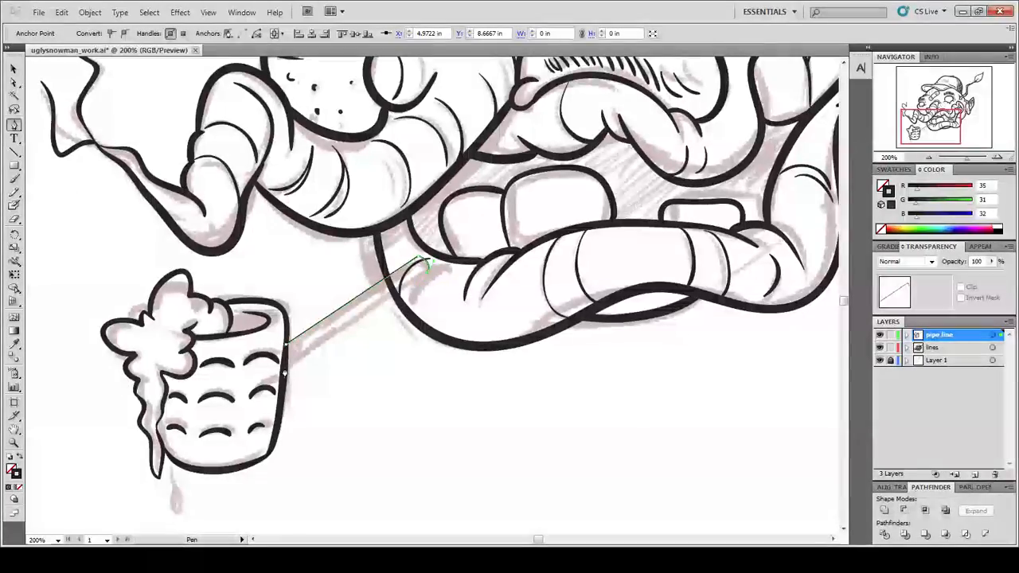
# Step: Give the pipe stem path a black stroke and a heavier weight matching the bowl's lines
pyautogui.press('v')
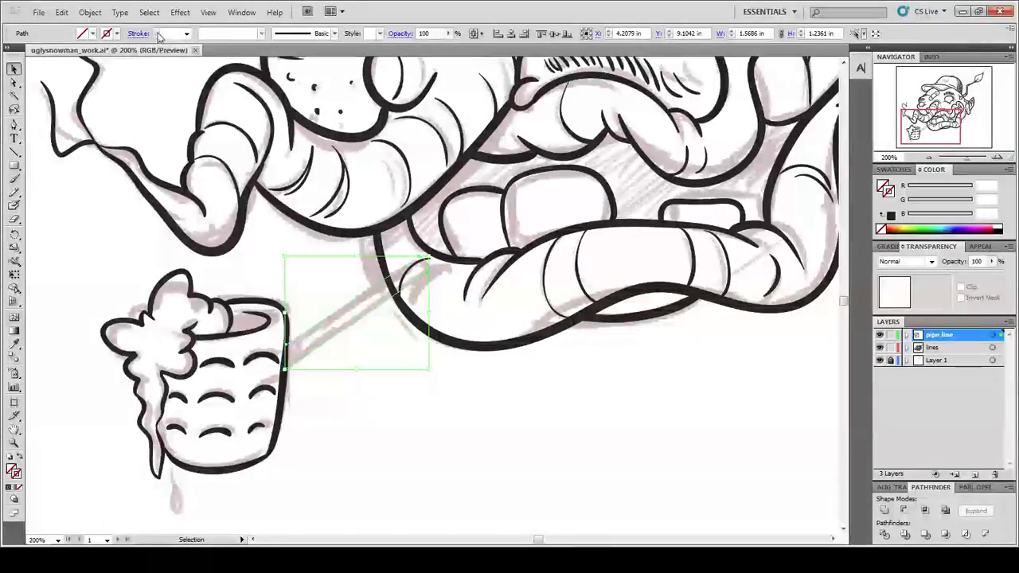
pyautogui.click(187, 34)
pyautogui.click(169, 95)
pyautogui.click(186, 33)
pyautogui.click(172, 102)
pyautogui.click(453, 435)
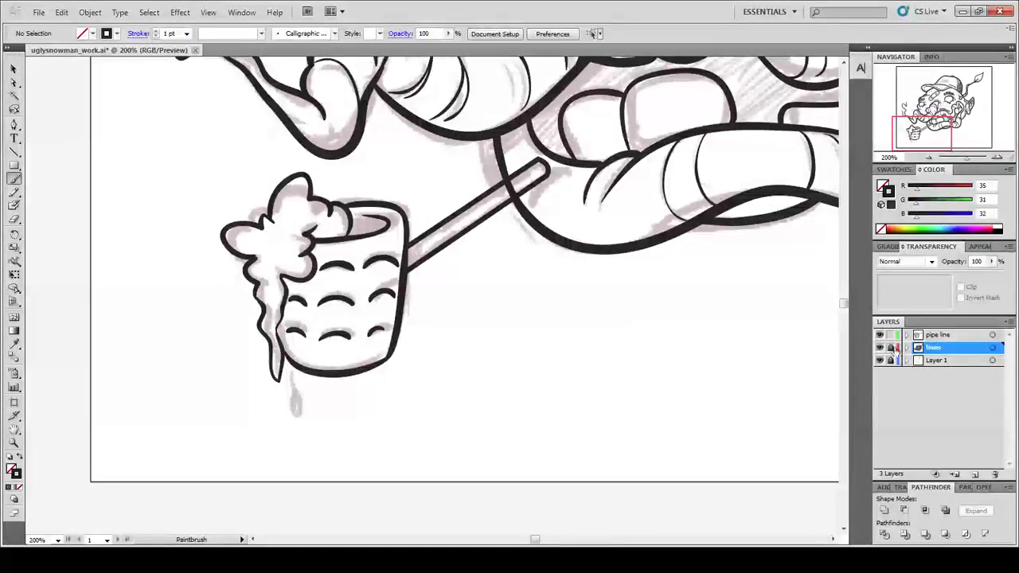
# Step: Ink the falling drop below the foam dripping from the pipe bowl
pyautogui.moveTo(292, 406); pyautogui.dragTo(290, 380)
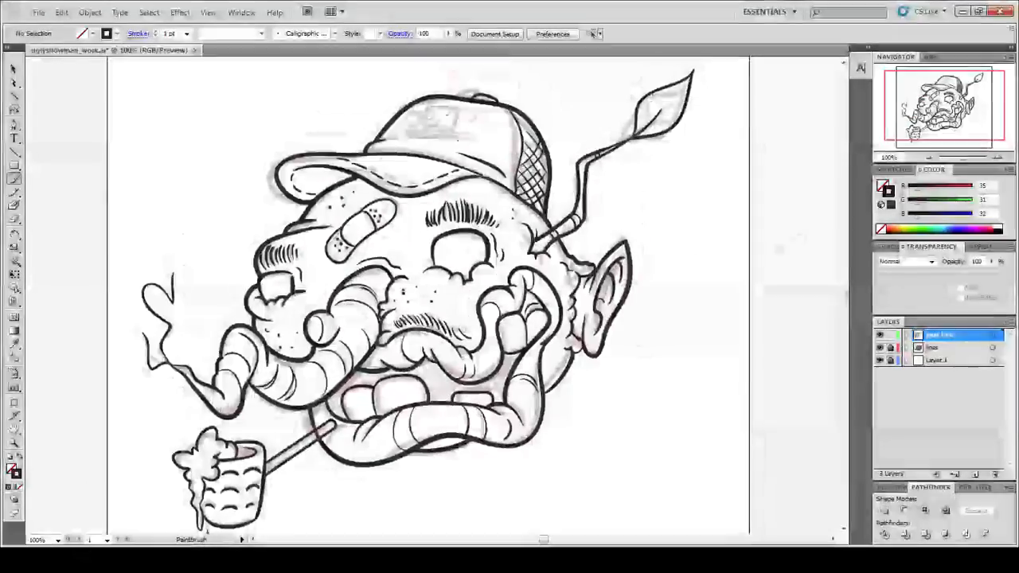
pyautogui.moveTo(718, 393); pyautogui.dragTo(728, 372)
pyautogui.hotkey('ctrl', '-')
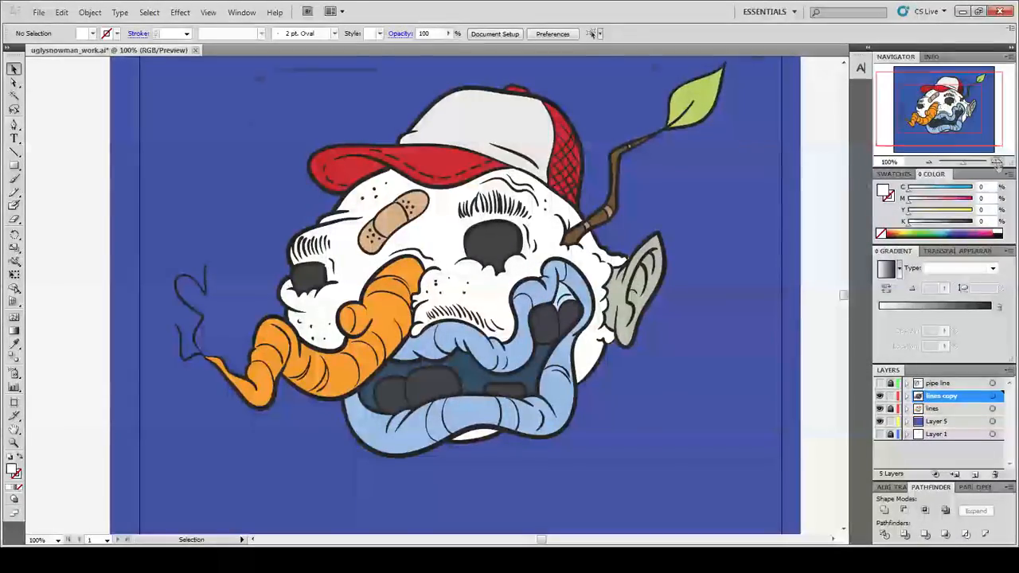
# Step: Select all the outline segments of the orange carrot nose on the lines copy layer
pyautogui.click(997, 163)
pyautogui.press('a')
pyautogui.click(508, 208)
pyautogui.keyDown('shift'); pyautogui.click(436, 218); pyautogui.keyUp('shift')
pyautogui.keyDown('shift'); pyautogui.click(392, 320); pyautogui.keyUp('shift')
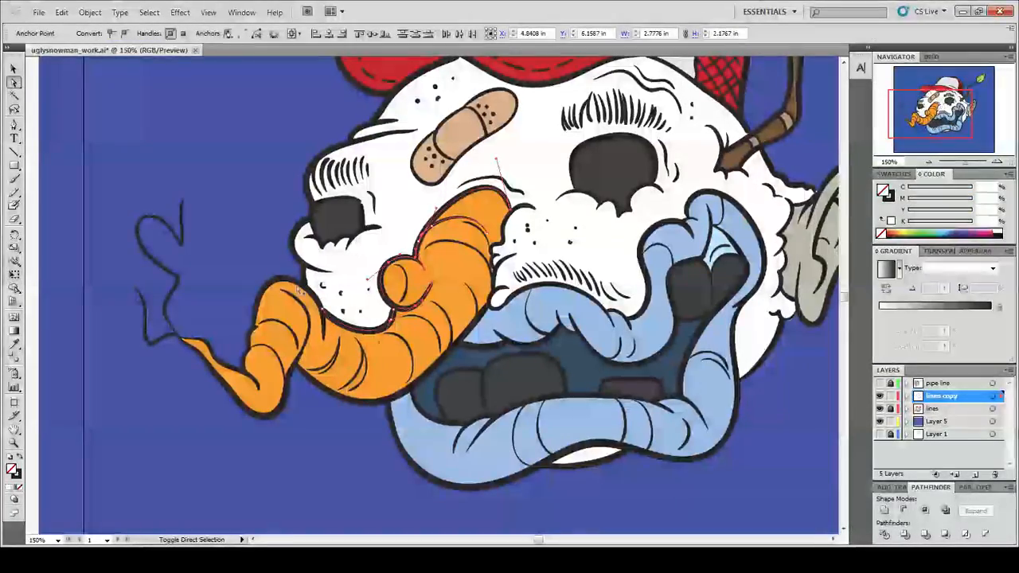
pyautogui.keyDown('shift'); pyautogui.click(298, 286); pyautogui.keyUp('shift')
pyautogui.keyDown('shift'); pyautogui.click(248, 342); pyautogui.keyUp('shift')
pyautogui.keyDown('shift'); pyautogui.click(209, 370); pyautogui.keyUp('shift')
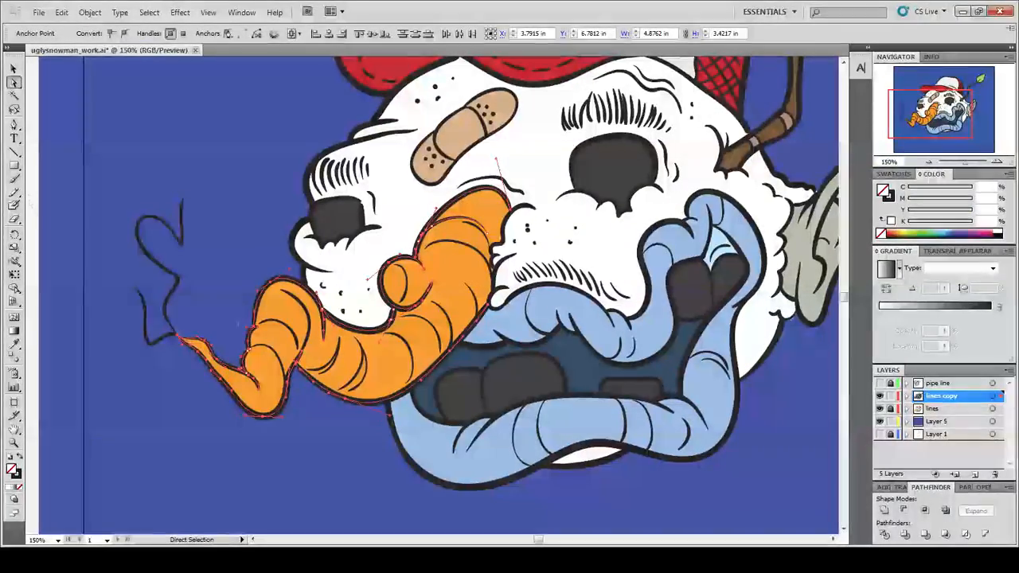
# Step: Add the squiggle at the nose tip to the selection and recolor the lines brown: C 42.36, M 60.15, Y 100, K 36.12
pyautogui.click(14, 69)
pyautogui.keyDown('shift'); pyautogui.click(112, 135); pyautogui.keyUp('shift')
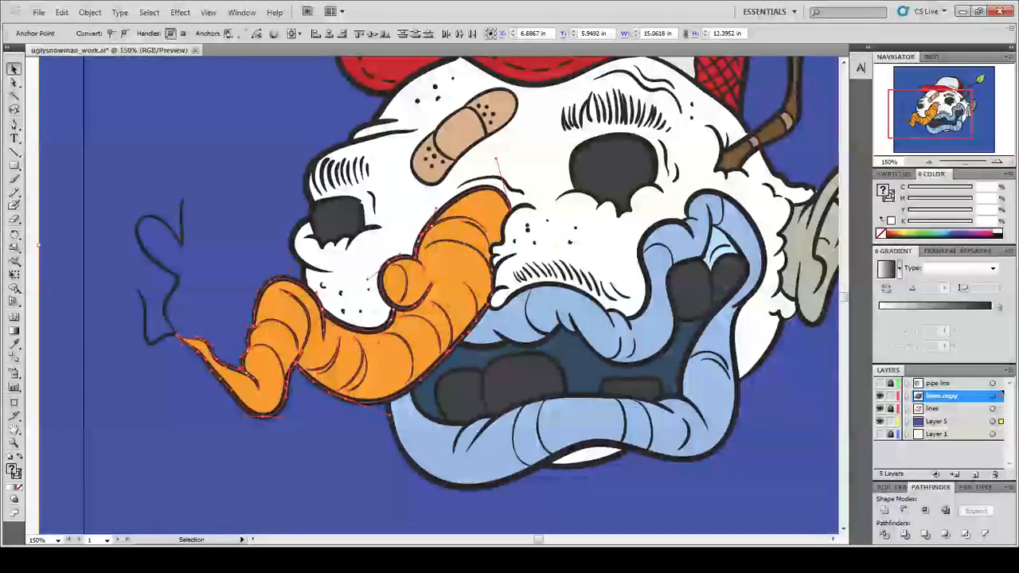
pyautogui.keyDown('shift'); pyautogui.click(180, 223); pyautogui.keyUp('shift')
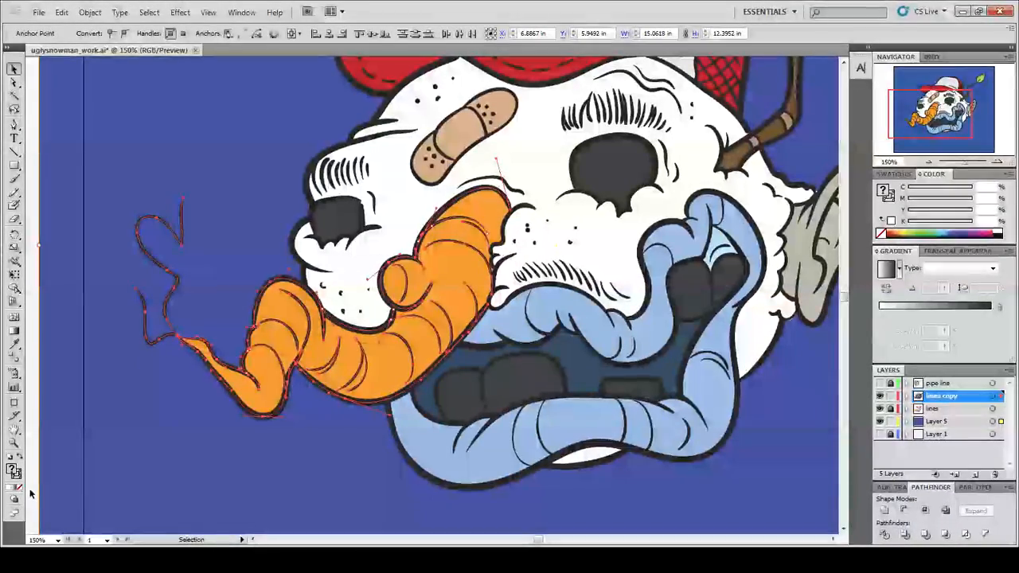
pyautogui.keyDown('shift'); pyautogui.click(103, 456); pyautogui.keyUp('shift')
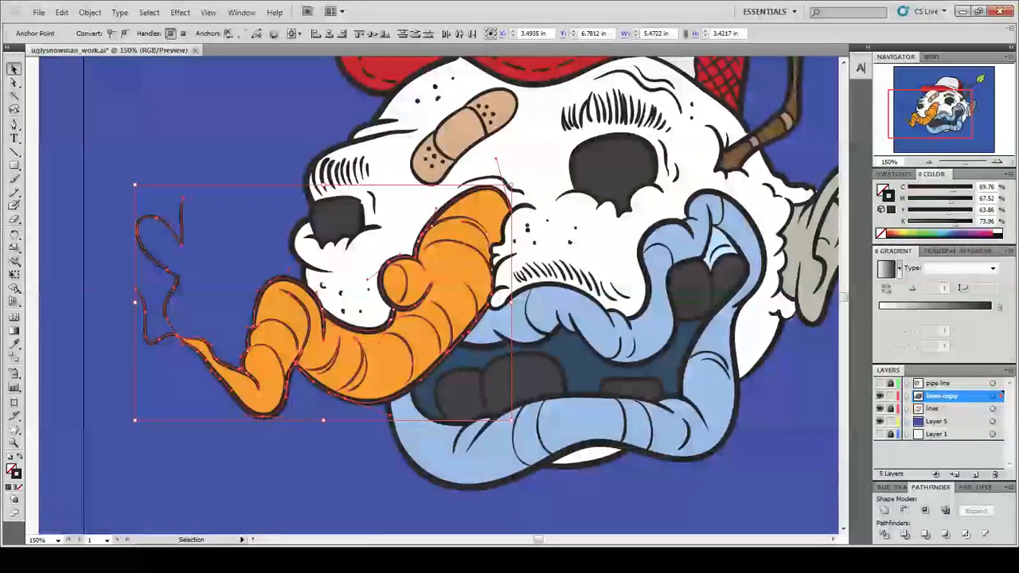
pyautogui.press('Return')
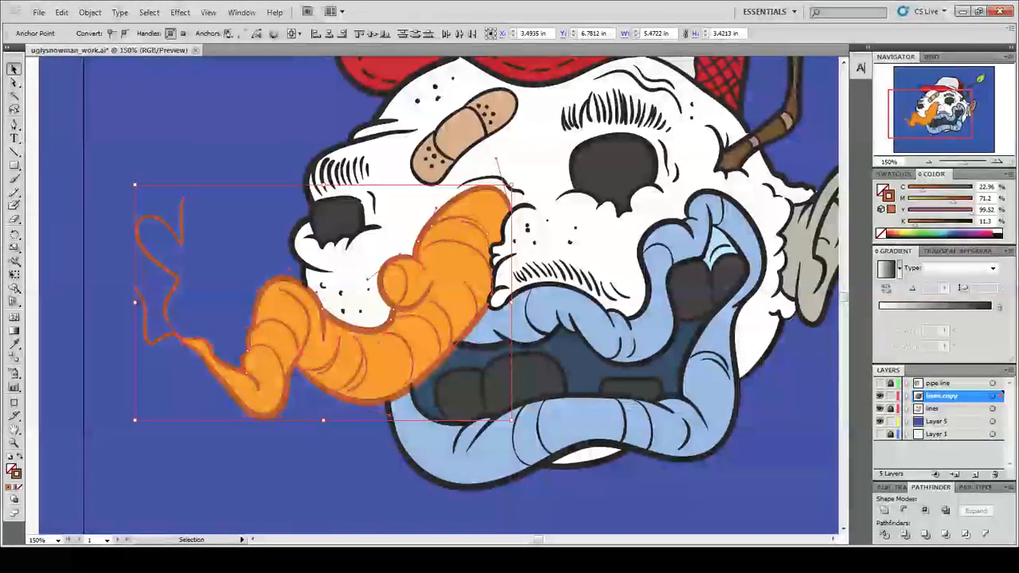
pyautogui.press('Return')
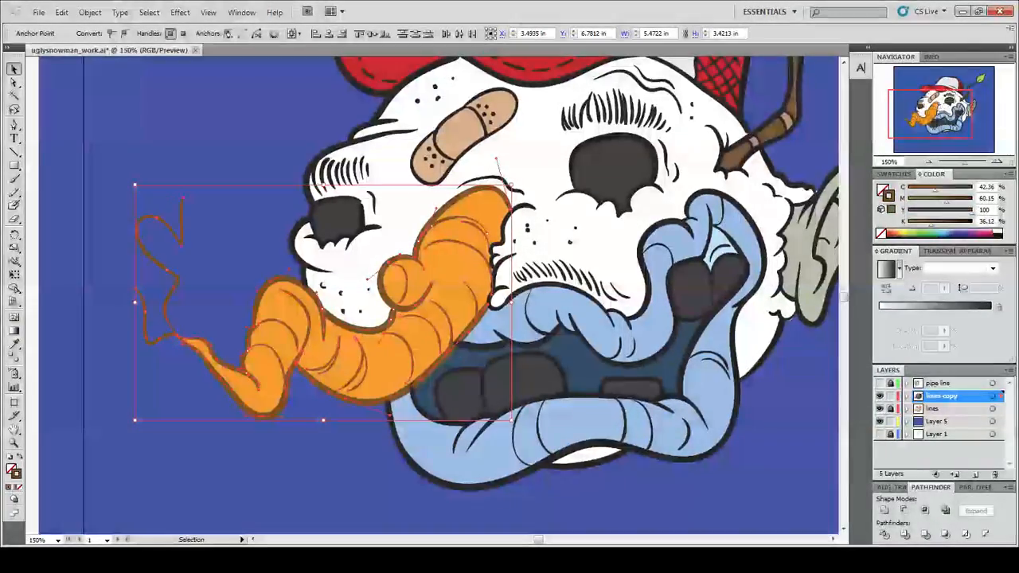
# Step: Select all the outline and crease lines of the blue lips and mouth opening on the lines copy layer
pyautogui.click(346, 450)
pyautogui.moveTo(444, 394); pyautogui.dragTo(400, 363)
pyautogui.click(444, 312)
pyautogui.keyDown('shift'); pyautogui.click(500, 305); pyautogui.keyUp('shift')
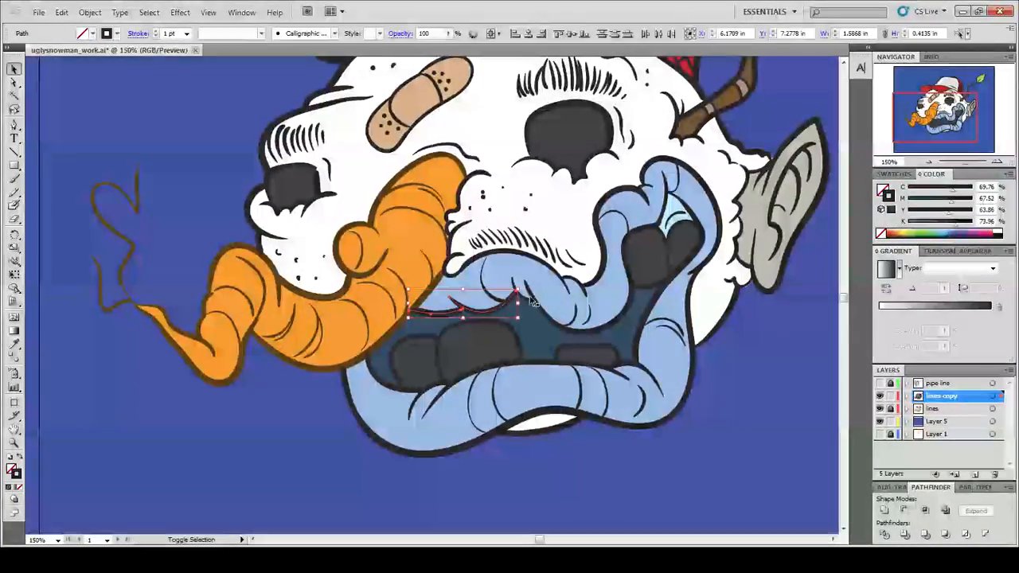
pyautogui.keyDown('shift'); pyautogui.click(533, 301); pyautogui.keyUp('shift')
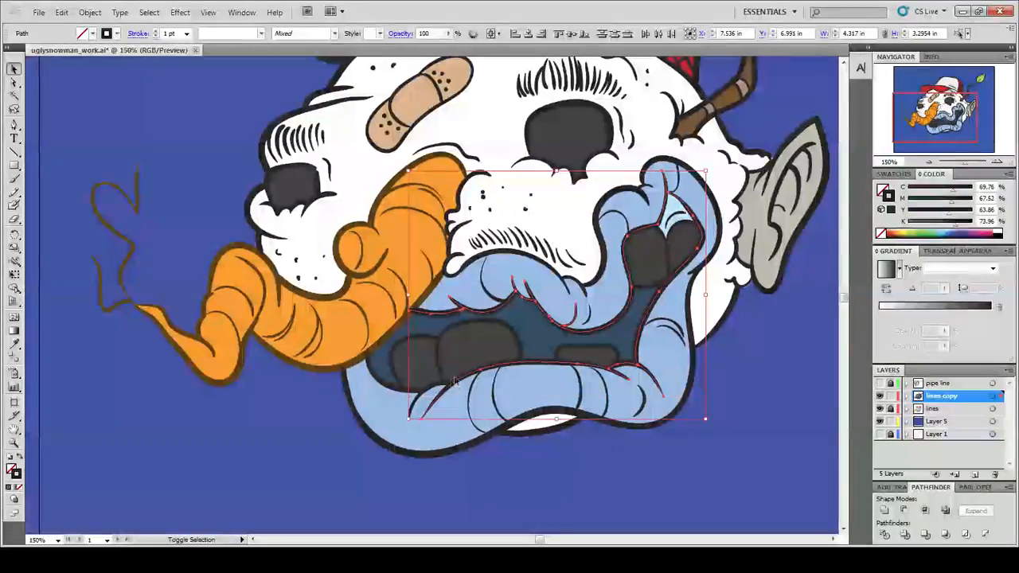
pyautogui.keyDown('shift'); pyautogui.click(426, 389); pyautogui.keyUp('shift')
pyautogui.keyDown('shift'); pyautogui.click(412, 454); pyautogui.keyUp('shift')
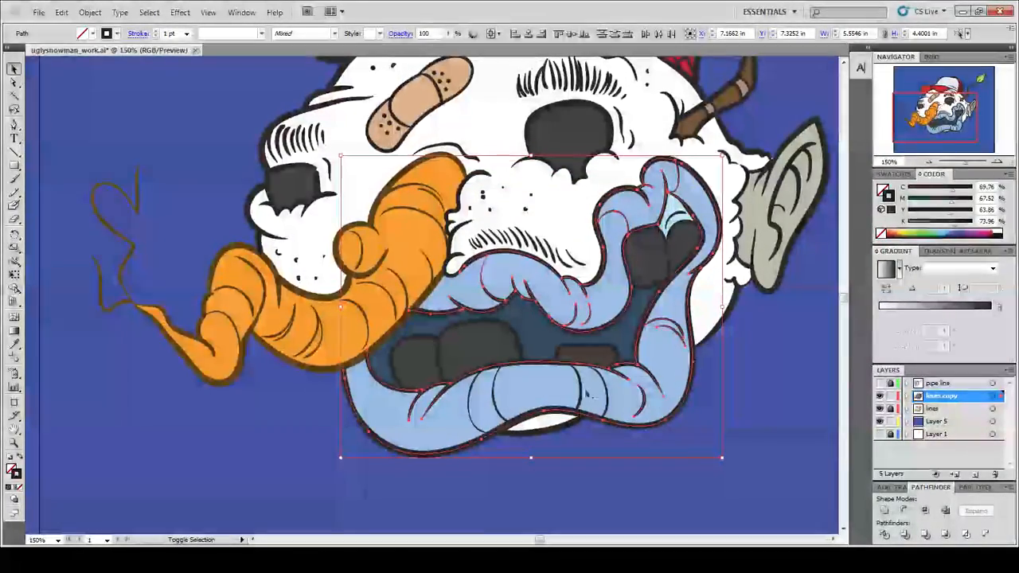
pyautogui.press('Right')
pyautogui.press('Right')
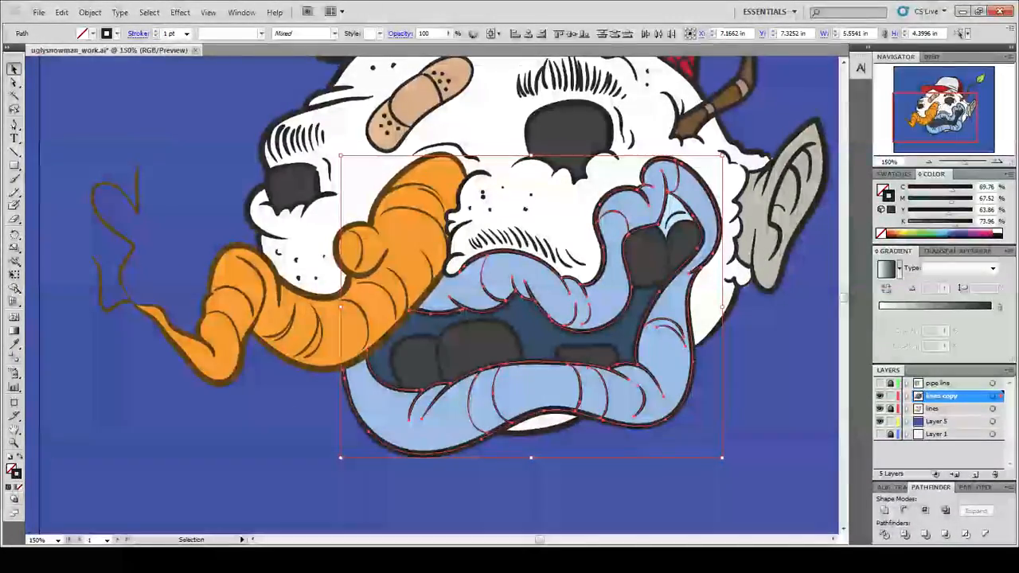
# Step: Recolor the selected lip lines dark blue: C 98.5, M 72.51, Y 34.61, K 19.58
pyautogui.doubleClick(17, 474)
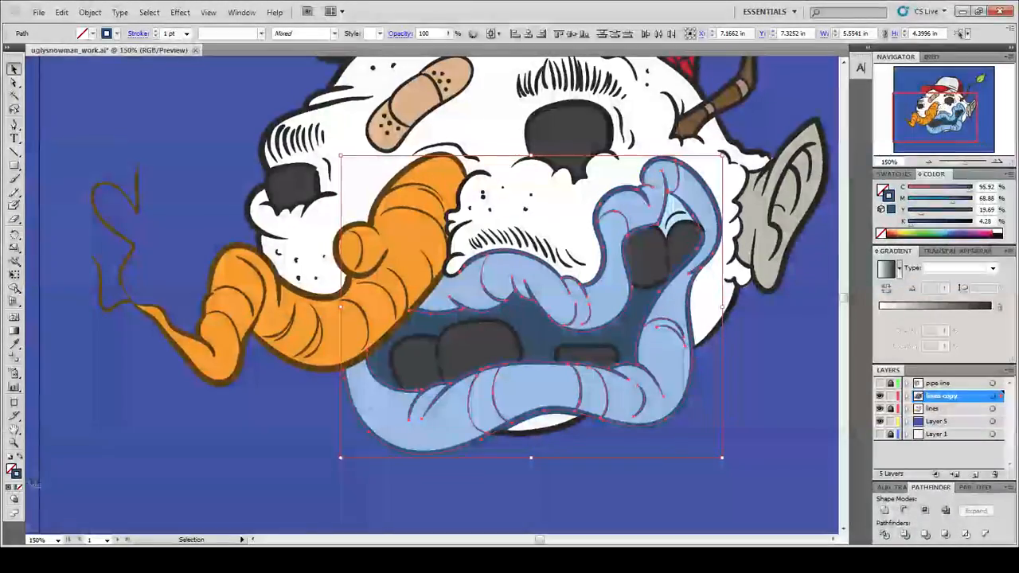
pyautogui.scroll(-3, 548, 416)
pyautogui.click(548, 416)
# Step: Select the outlines of all the dark teeth inside the mouth and send them to the back
pyautogui.scroll(4, 548, 416)
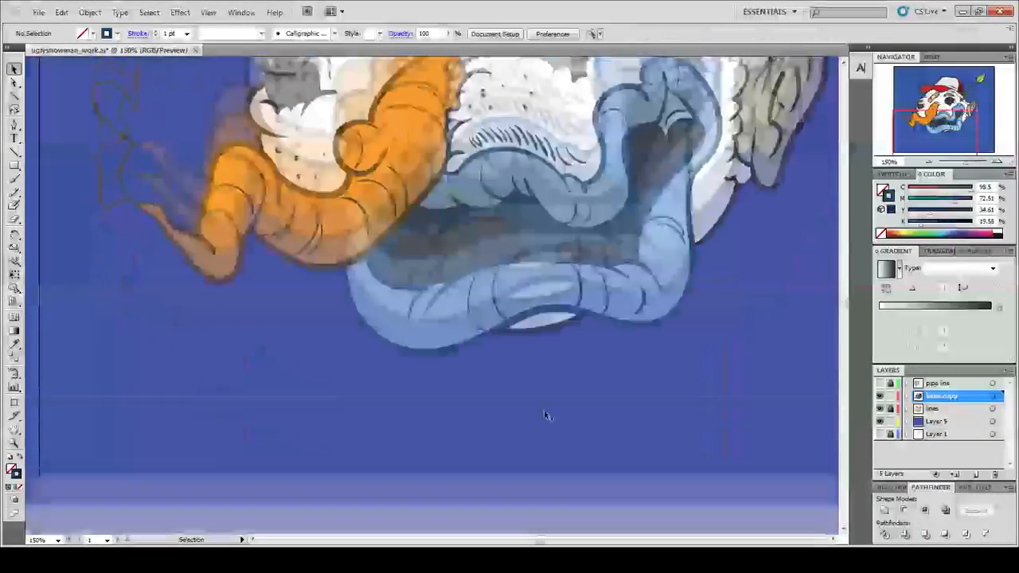
pyautogui.click(566, 494)
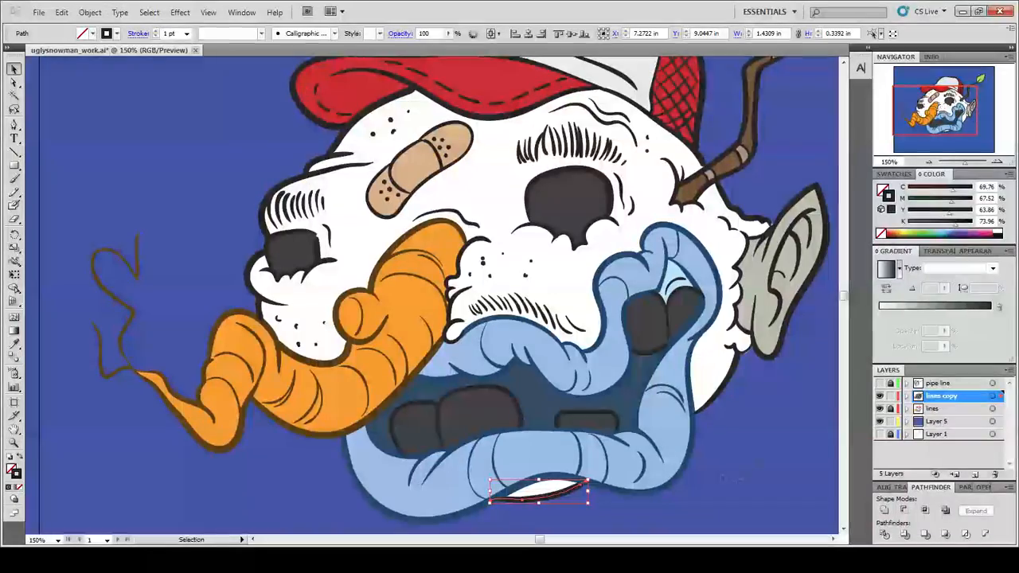
pyautogui.keyDown('shift'); pyautogui.click(591, 412); pyautogui.keyUp('shift')
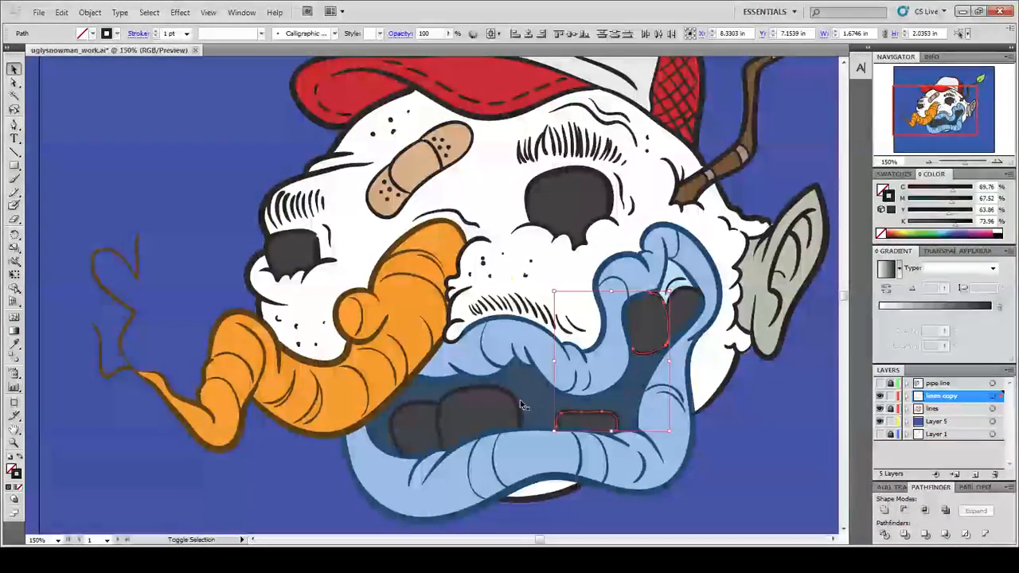
pyautogui.keyDown('shift'); pyautogui.click(689, 291); pyautogui.keyUp('shift')
pyautogui.keyDown('shift'); pyautogui.click(485, 389); pyautogui.keyUp('shift')
pyautogui.keyDown('shift'); pyautogui.click(415, 401); pyautogui.keyUp('shift')
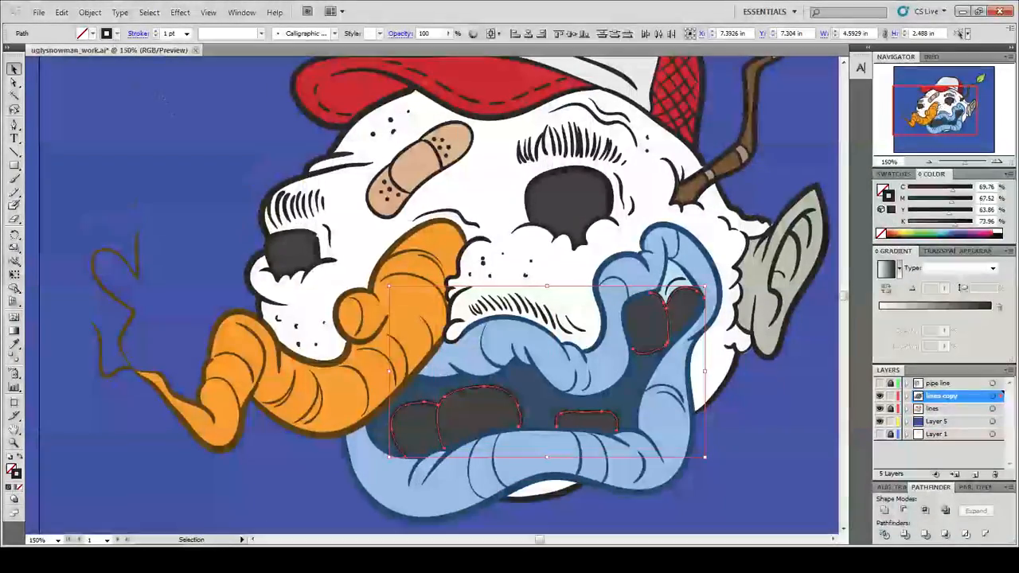
pyautogui.hotkey('ctrl', 'shift', '[')
pyautogui.click(818, 409)
# Step: Select every line sharing the lips' blue stroke and recolor them a darker navy
pyautogui.moveTo(808, 438); pyautogui.dragTo(700, 400)
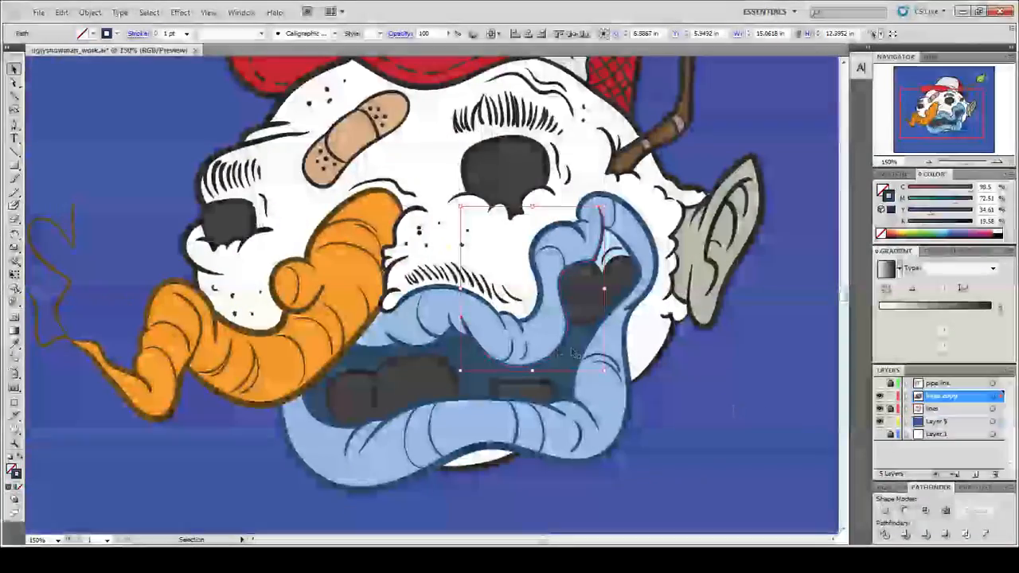
pyautogui.click(305, 468)
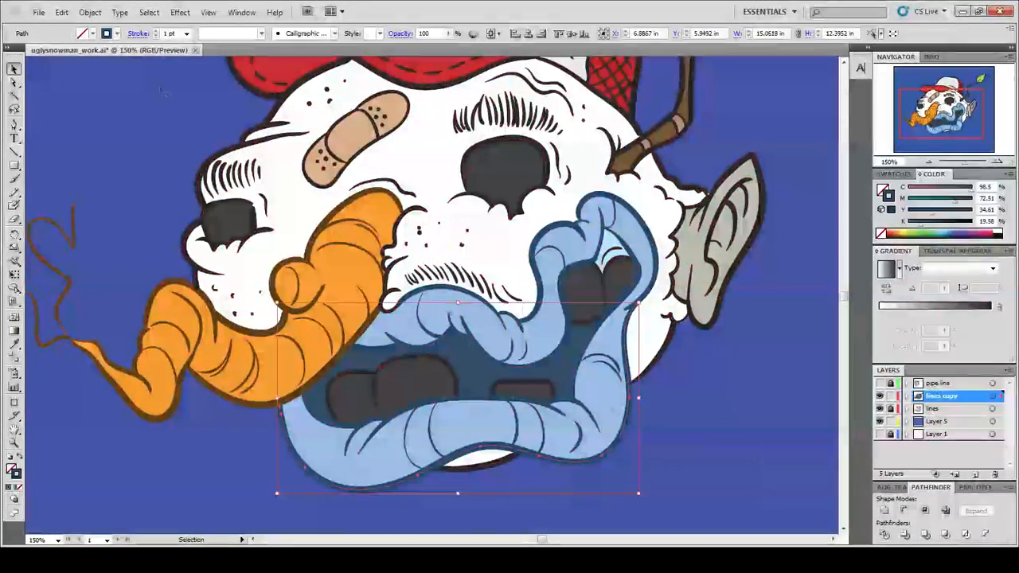
pyautogui.click(149, 13)
pyautogui.moveTo(182, 139)
pyautogui.click(66, 215)
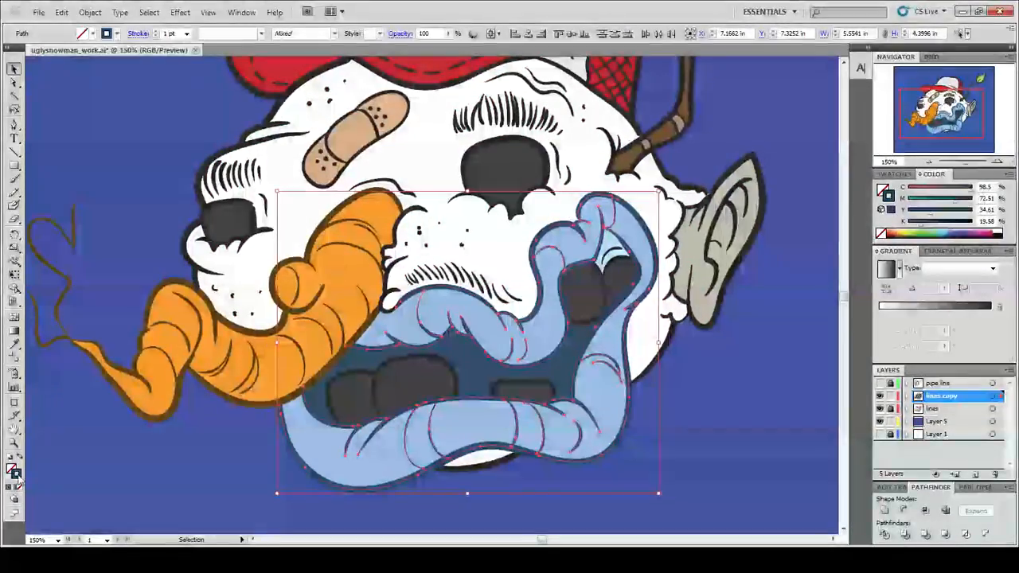
pyautogui.click(716, 360)
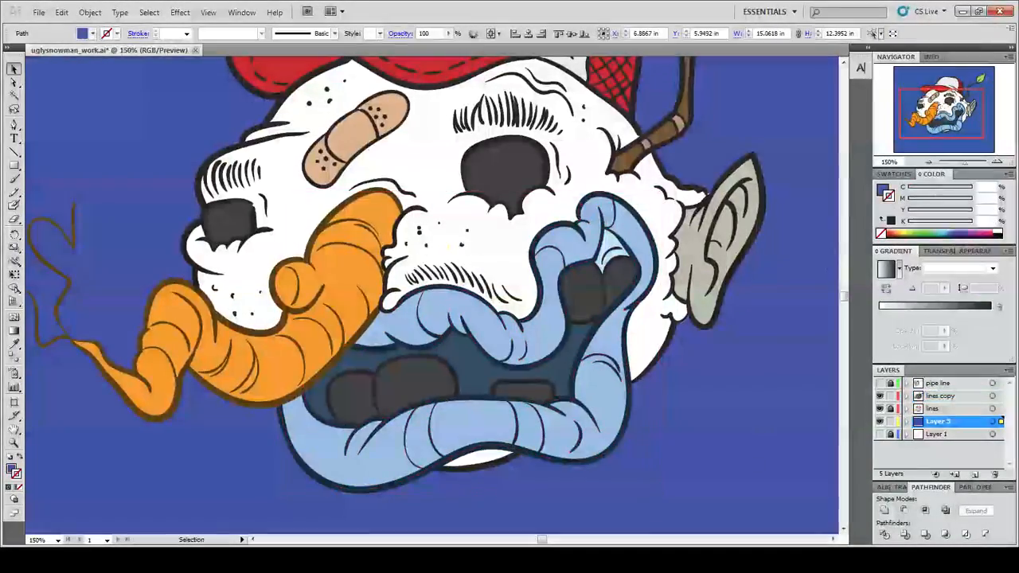
# Step: Select the fur lines above and beside the carrot nose and along the bottom of the large eye
pyautogui.hotkey('ctrl', '-')
pyautogui.moveTo(717, 236); pyautogui.dragTo(775, 277)
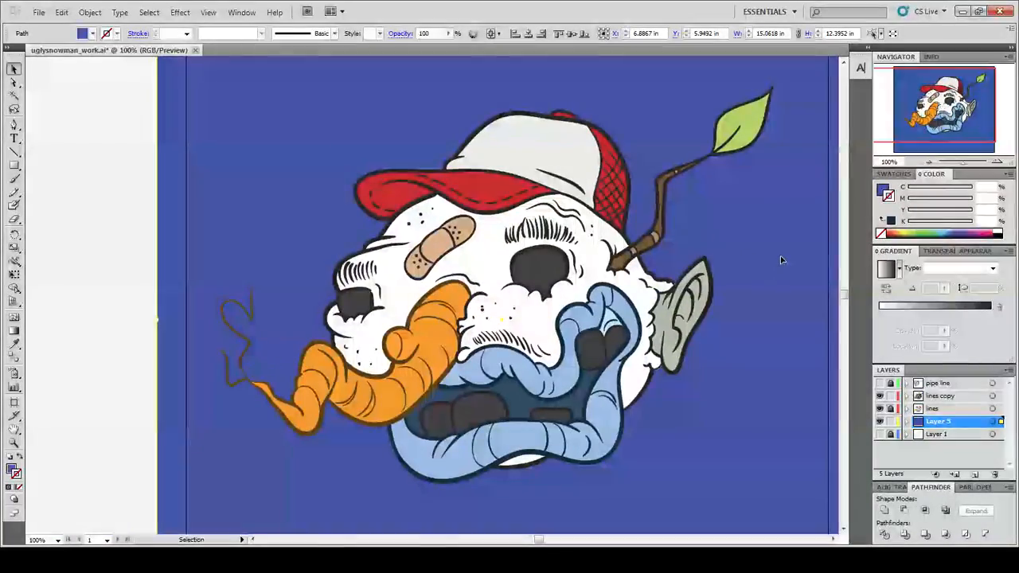
pyautogui.click(997, 162)
pyautogui.moveTo(526, 334); pyautogui.dragTo(481, 256)
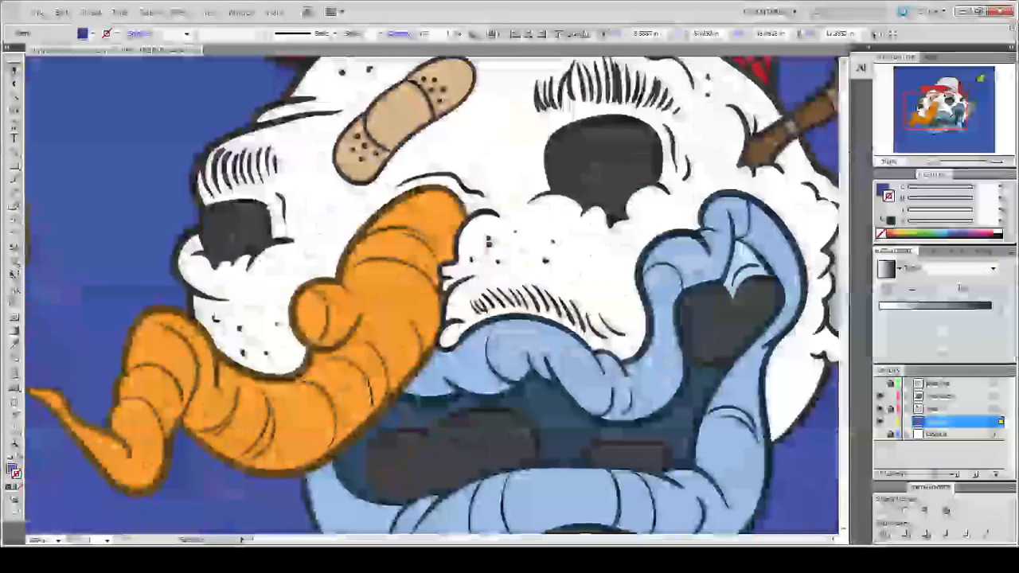
pyautogui.click(447, 326)
pyautogui.keyDown('shift'); pyautogui.click(458, 281); pyautogui.keyUp('shift')
pyautogui.keyDown('shift'); pyautogui.click(470, 217); pyautogui.keyUp('shift')
pyautogui.keyDown('shift'); pyautogui.click(464, 186); pyautogui.keyUp('shift')
pyautogui.keyDown('shift'); pyautogui.click(551, 192); pyautogui.keyUp('shift')
pyautogui.keyDown('shift'); pyautogui.click(602, 211); pyautogui.keyUp('shift')
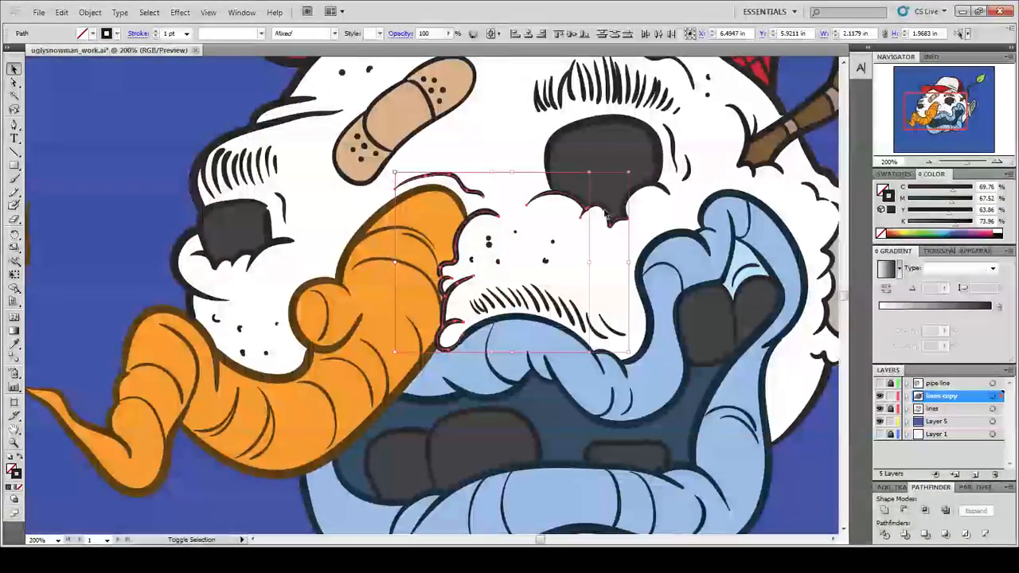
# Step: Add the wrinkles beside the large eye, the forehead wrinkles, and the fur lines by the stick and ear to the selection
pyautogui.keyDown('shift'); pyautogui.click(646, 188); pyautogui.keyUp('shift')
pyautogui.keyDown('shift'); pyautogui.click(673, 150); pyautogui.keyUp('shift')
pyautogui.keyDown('shift'); pyautogui.click(688, 166); pyautogui.keyUp('shift')
pyautogui.keyDown('shift'); pyautogui.click(746, 133); pyautogui.keyUp('shift')
pyautogui.keyDown('shift'); pyautogui.click(754, 128); pyautogui.keyUp('shift')
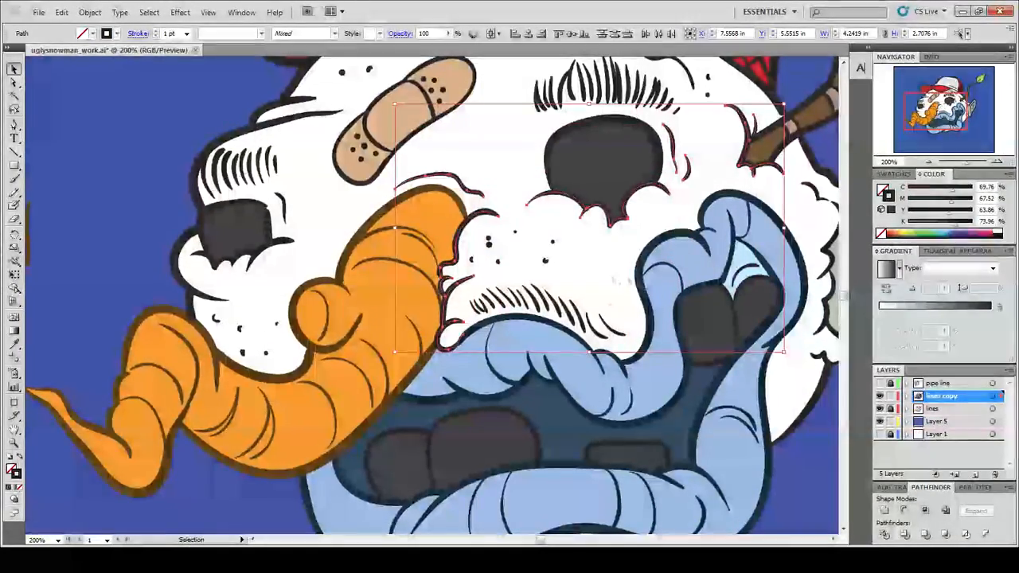
pyautogui.moveTo(754, 132); pyautogui.dragTo(676, 169)
pyautogui.keyDown('shift'); pyautogui.click(602, 106); pyautogui.keyUp('shift')
pyautogui.keyDown('shift'); pyautogui.click(591, 83); pyautogui.keyUp('shift')
pyautogui.keyDown('shift'); pyautogui.click(751, 292); pyautogui.keyUp('shift')
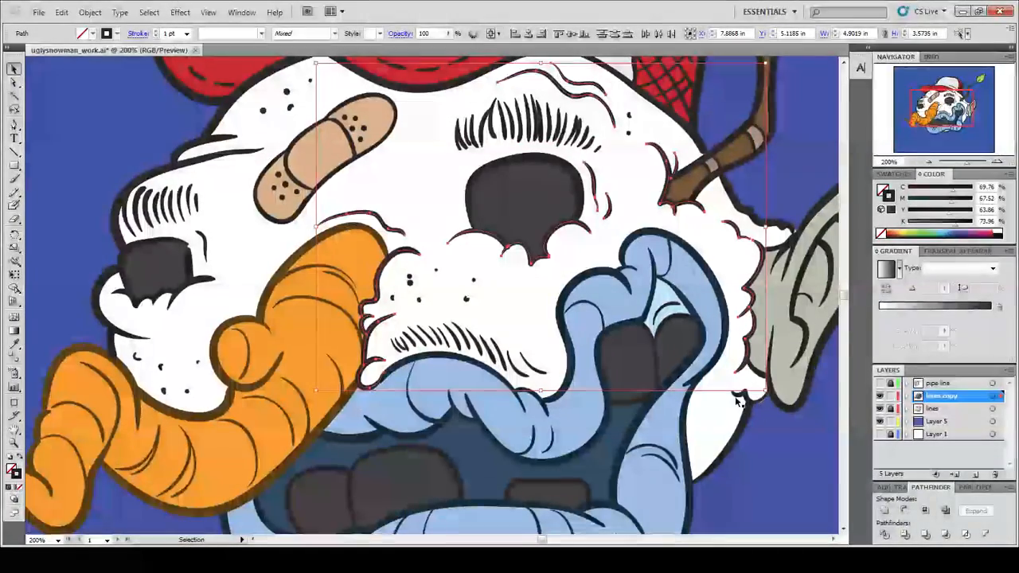
# Step: Add the fur below the ear and under the small eye, then recolor all selected lines gray: C 76.8, M 62.78, Y 61.15, K 59.62
pyautogui.keyDown('shift'); pyautogui.click(740, 394); pyautogui.keyUp('shift')
pyautogui.keyDown('shift'); pyautogui.click(195, 282); pyautogui.keyUp('shift')
pyautogui.keyDown('shift'); pyautogui.click(156, 298); pyautogui.keyUp('shift')
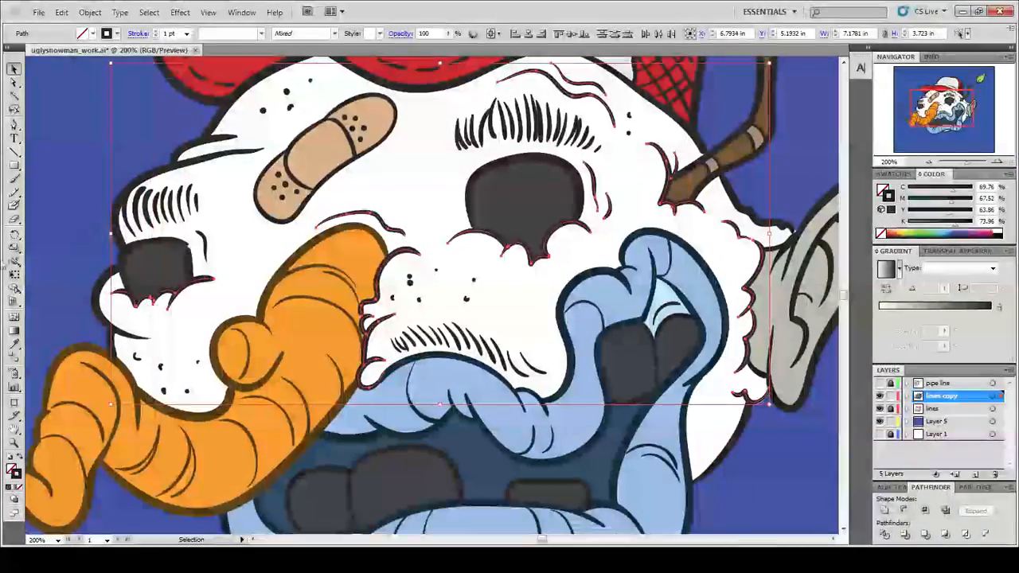
pyautogui.keyDown('shift'); pyautogui.click(116, 227); pyautogui.keyUp('shift')
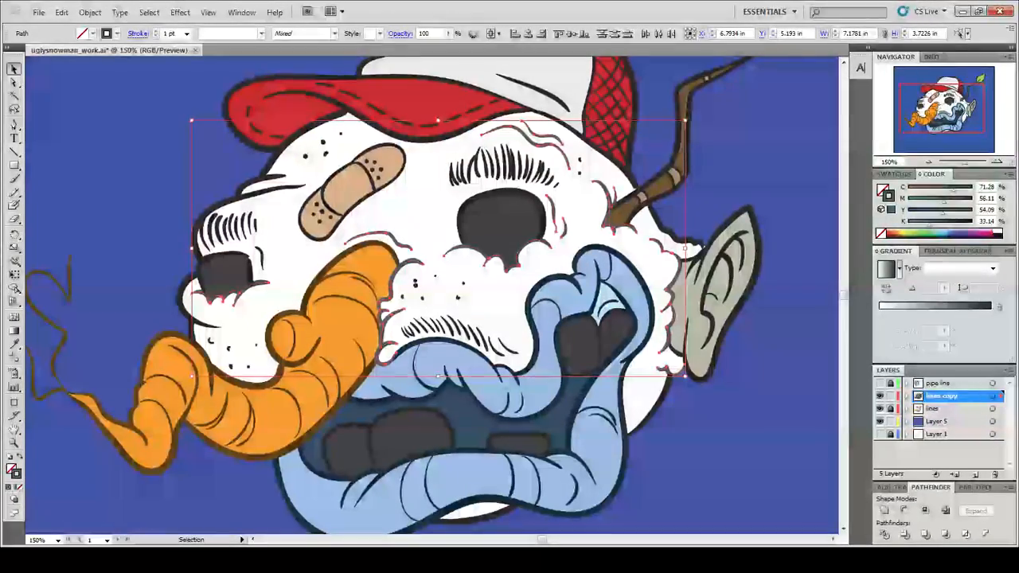
pyautogui.click(694, 449)
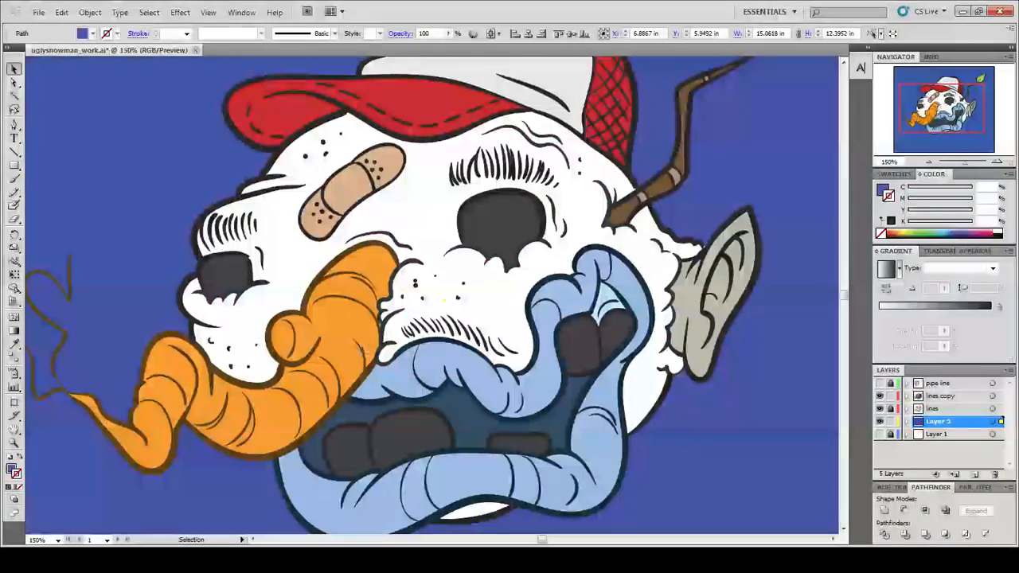
# Step: Match the short wrinkle beside the small eye to the gray of the recolored fur lines
pyautogui.scroll(-1, 760, 424)
pyautogui.hotkey('ctrl', '-')
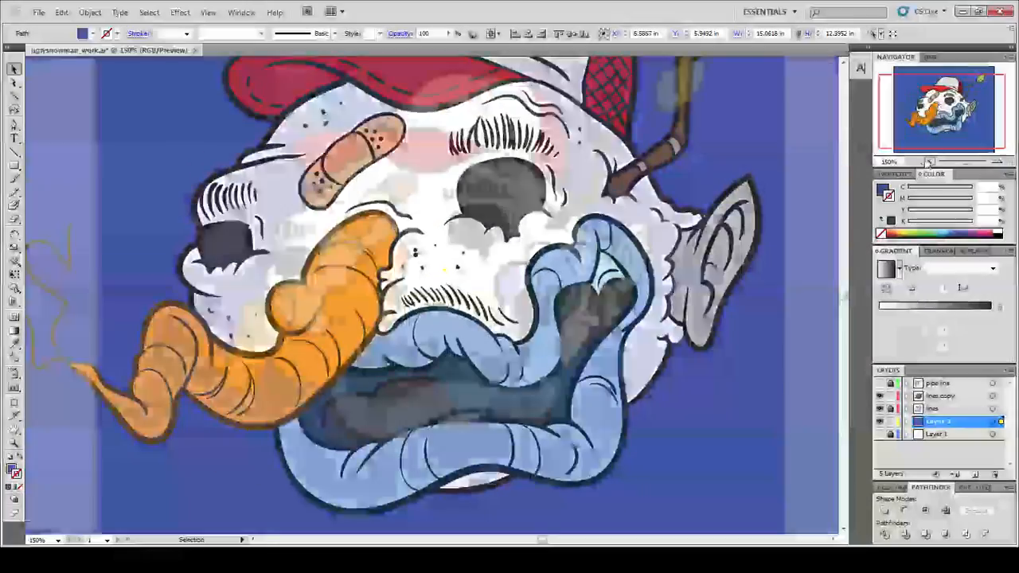
pyautogui.scroll(2, 730, 447)
pyautogui.scroll(1, 729, 446)
pyautogui.hotkey('ctrl', '+')
pyautogui.hotkey('ctrl', '+')
pyautogui.moveTo(729, 446); pyautogui.dragTo(803, 352)
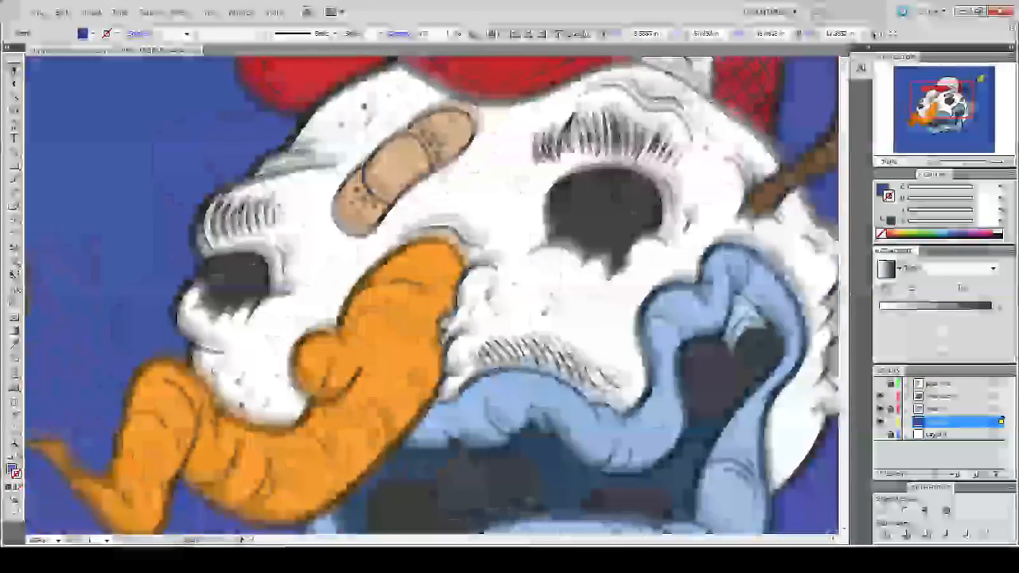
pyautogui.click(283, 259)
pyautogui.press('i')
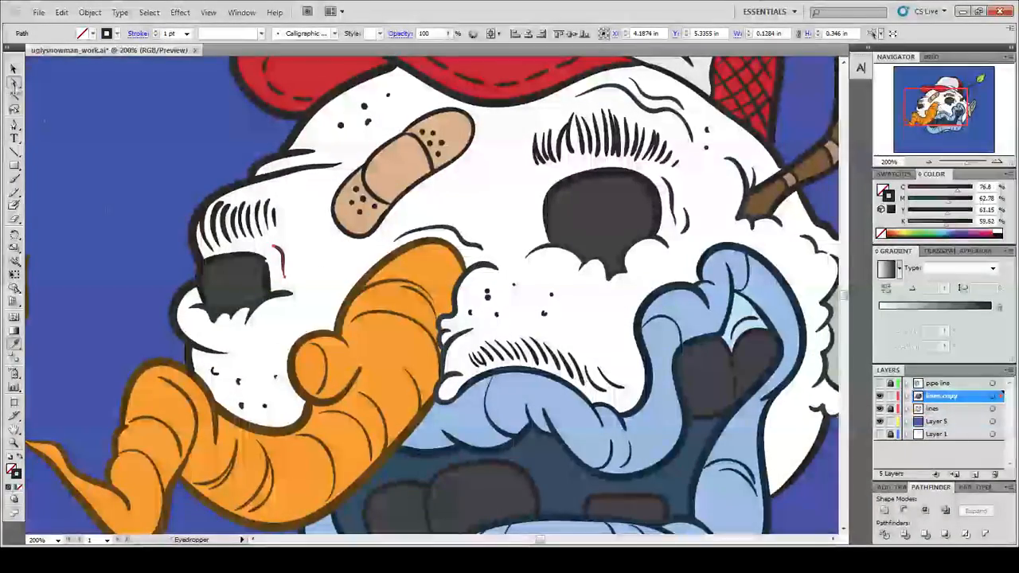
pyautogui.press('a')
# Step: Lasso the freckle dots on the cheek, muzzle and forehead and give them the same gray as the fur lines
pyautogui.scroll(-2, 255, 296)
pyautogui.click(241, 289)
pyautogui.click(238, 289)
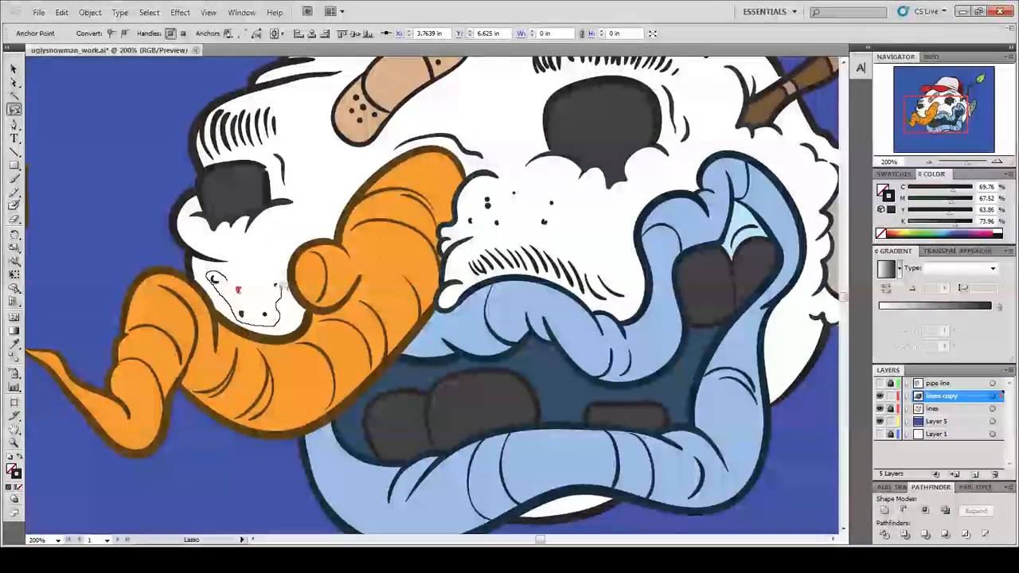
pyautogui.moveTo(282, 285); pyautogui.dragTo(217, 271)
pyautogui.moveTo(476, 191)
pyautogui.mouseDown()
pyautogui.moveTo(543, 227)
pyautogui.moveTo(494, 185)
pyautogui.mouseUp()
pyautogui.moveTo(549, 143); pyautogui.dragTo(468, 243)
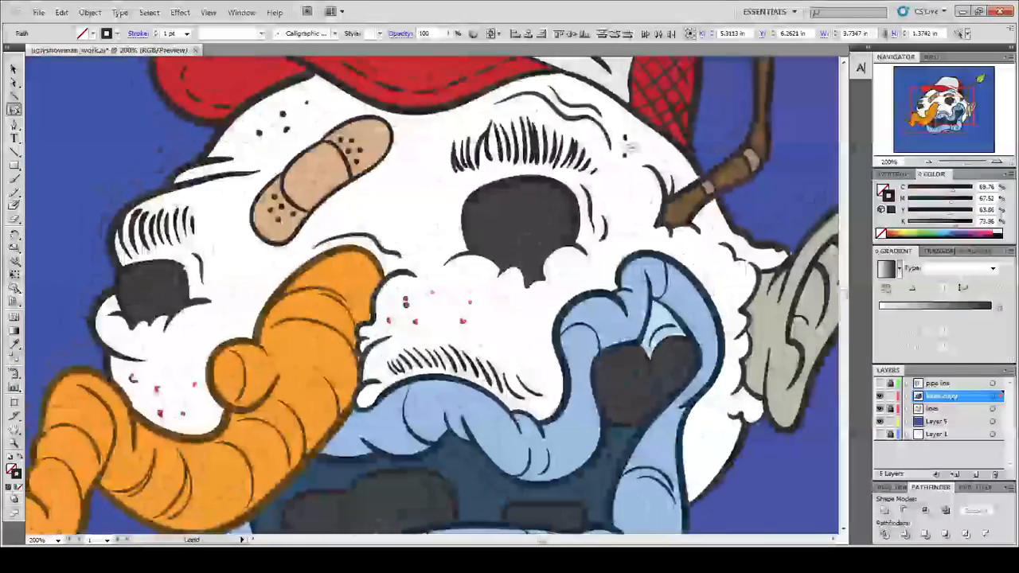
pyautogui.keyDown('shift'); pyautogui.moveTo(630, 147); pyautogui.dragTo(618, 143); pyautogui.keyUp('shift')
pyautogui.keyDown('shift'); pyautogui.moveTo(319, 99); pyautogui.dragTo(275, 104); pyautogui.keyUp('shift')
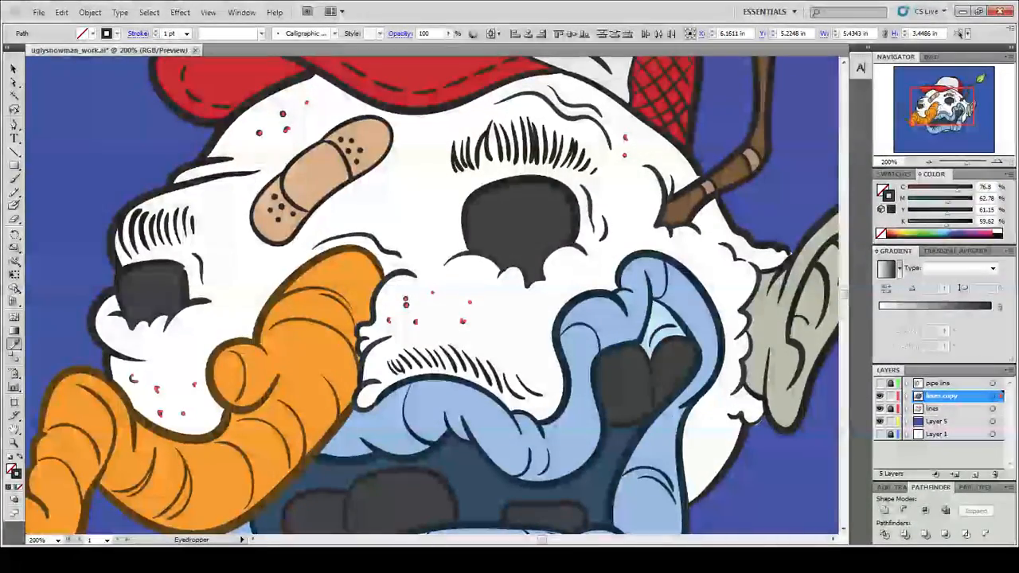
pyautogui.keyDown('ctrl'); pyautogui.click(736, 486); pyautogui.keyUp('ctrl')
# Step: Recolor the selected eye wrinkles and small-eye fur with the light gray-green sampled from the line above the nose: C 48.4, M 23.55, Y 28.98, K 0.05
pyautogui.moveTo(733, 498); pyautogui.dragTo(738, 369)
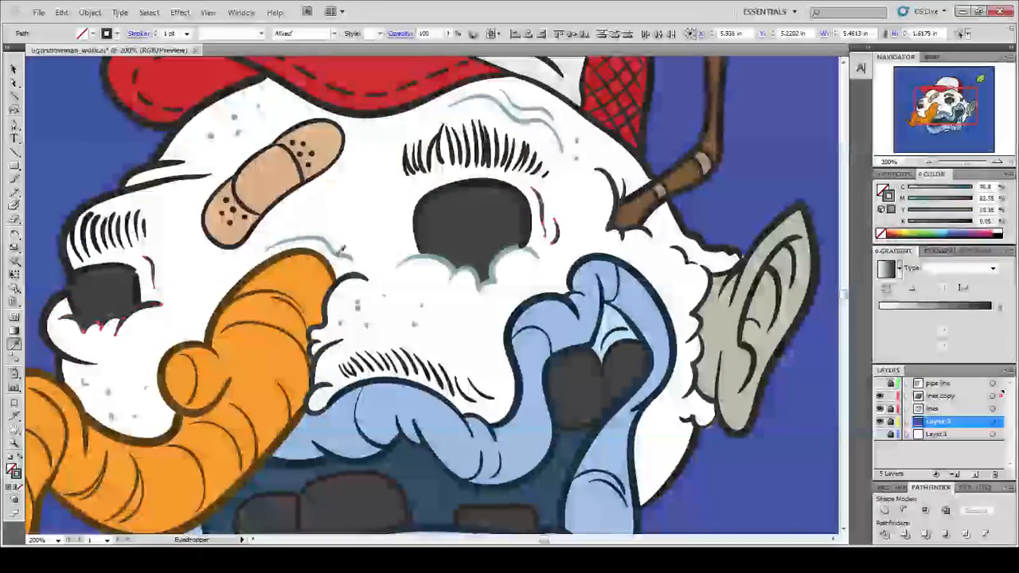
pyautogui.click(341, 253)
pyautogui.press('v')
pyautogui.hotkey('ctrl', 'shift', 'a')
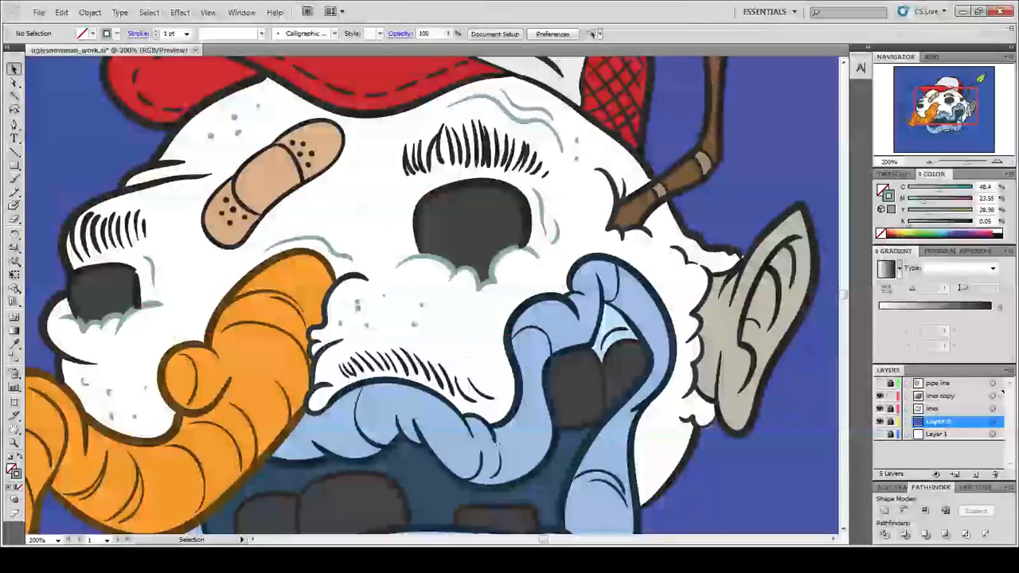
# Step: Select the fur lines around the stick's base and down beside the ear, and match them to the light gray-green of the eye wrinkles
pyautogui.click(613, 186)
pyautogui.keyDown('shift'); pyautogui.click(622, 193); pyautogui.keyUp('shift')
pyautogui.keyDown('shift'); pyautogui.click(639, 229); pyautogui.keyUp('shift')
pyautogui.keyDown('shift'); pyautogui.click(679, 250); pyautogui.keyUp('shift')
pyautogui.keyDown('shift'); pyautogui.click(710, 280); pyautogui.keyUp('shift')
pyautogui.keyDown('shift'); pyautogui.click(698, 328); pyautogui.keyUp('shift')
pyautogui.keyDown('shift'); pyautogui.click(696, 380); pyautogui.keyUp('shift')
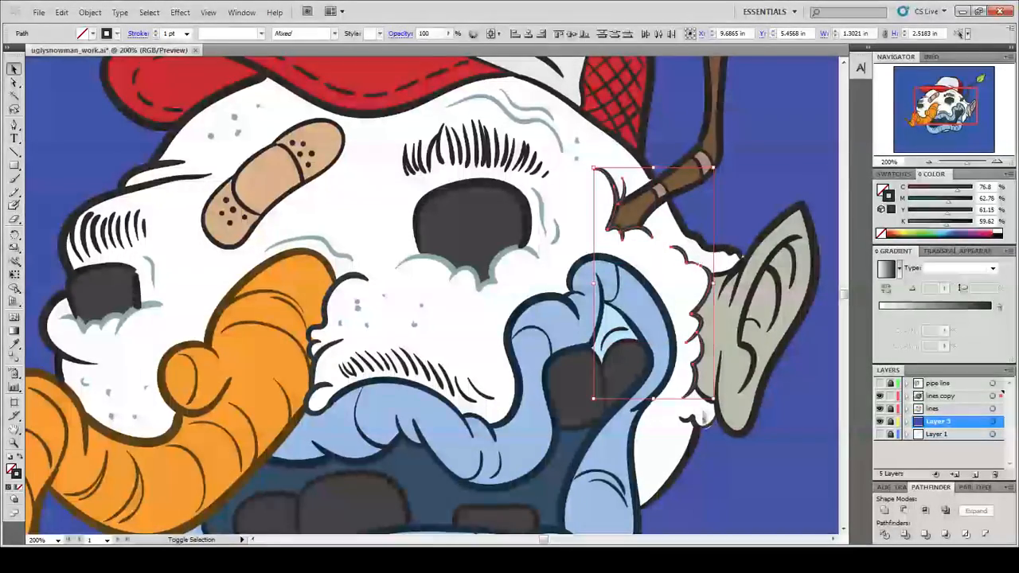
pyautogui.press('i')
pyautogui.click(544, 214)
pyautogui.press('v')
pyautogui.hotkey('ctrl', 'shift', 'a')
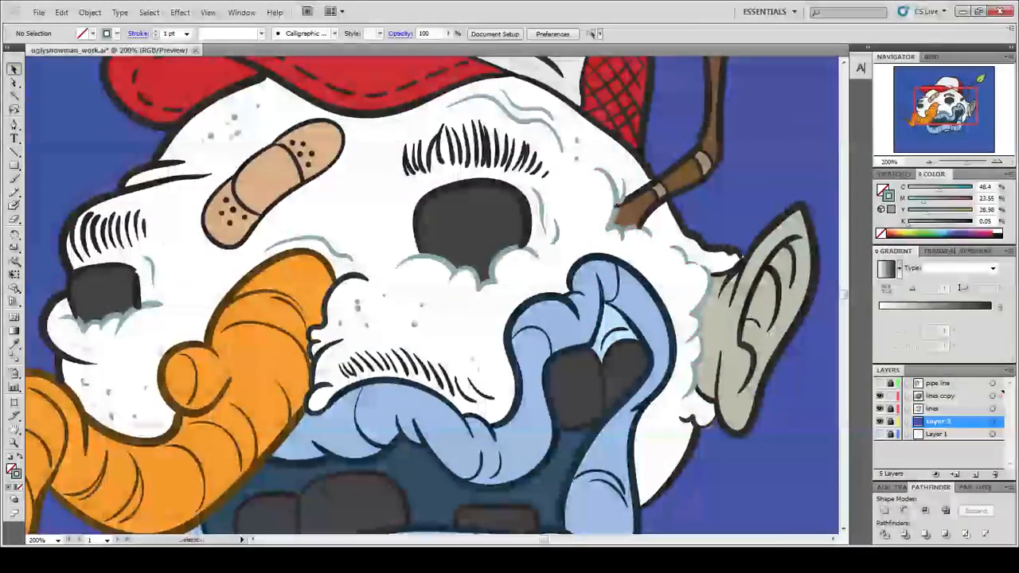
# Step: Send the dark outlines of the large eye and the small eye to the back, behind the light fur lines
pyautogui.moveTo(474, 209); pyautogui.dragTo(547, 215)
pyautogui.click(544, 188)
pyautogui.hotkey('ctrl', 'shift', '[')
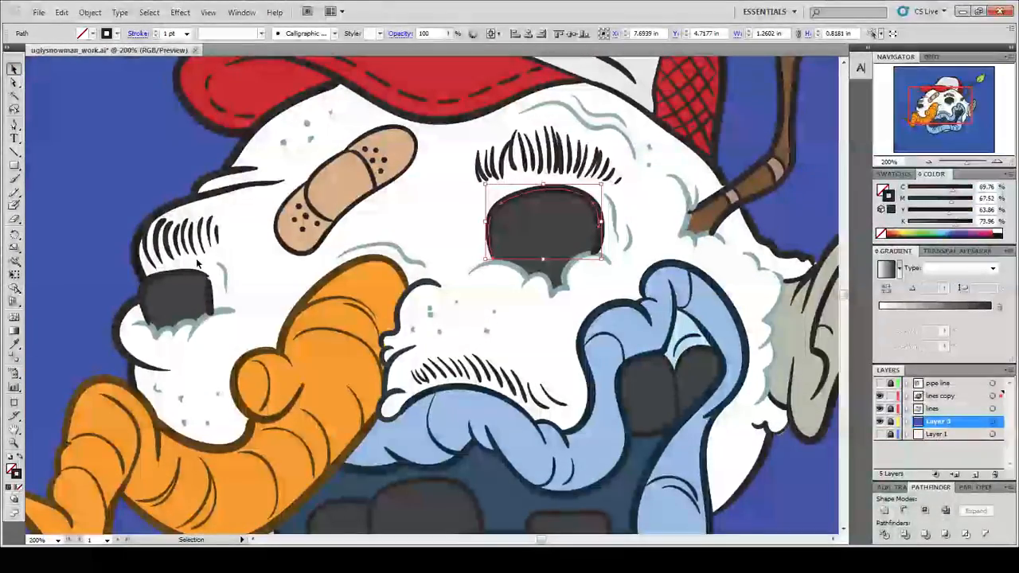
pyautogui.click(597, 227)
pyautogui.hotkey('ctrl', 'shift', 'a')
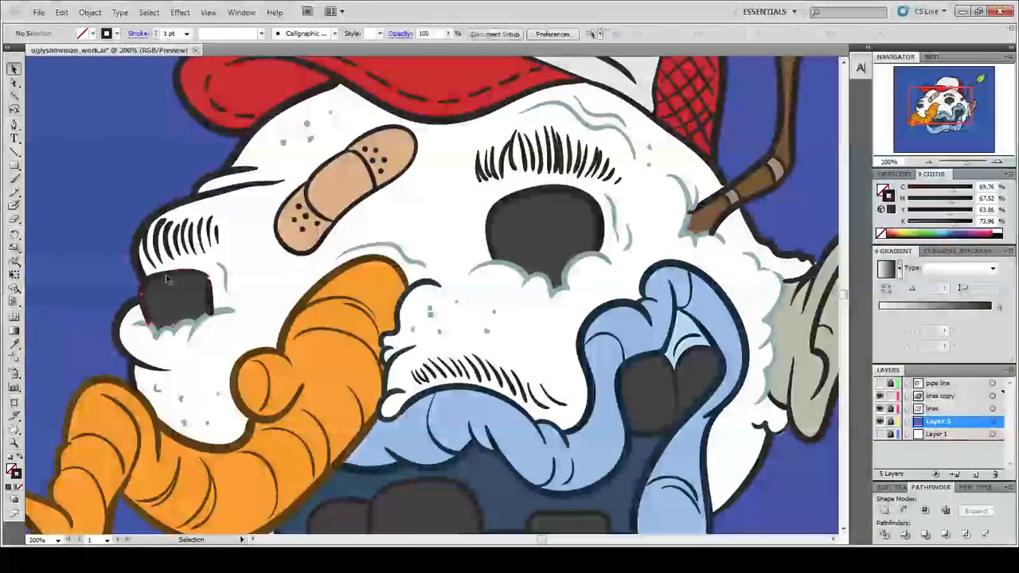
pyautogui.click(167, 275)
pyautogui.hotkey('ctrl', 'shift', '[')
pyautogui.hotkey('ctrl', 'shift', 'a')
# Step: Inspect the end anchor point of the light fur line under the large eye and look over the recolored face lines
pyautogui.moveTo(517, 274)
pyautogui.mouseDown()
pyautogui.moveTo(498, 245)
pyautogui.moveTo(438, 250)
pyautogui.mouseUp()
pyautogui.press('a')
pyautogui.click(438, 248)
pyautogui.click(389, 252)
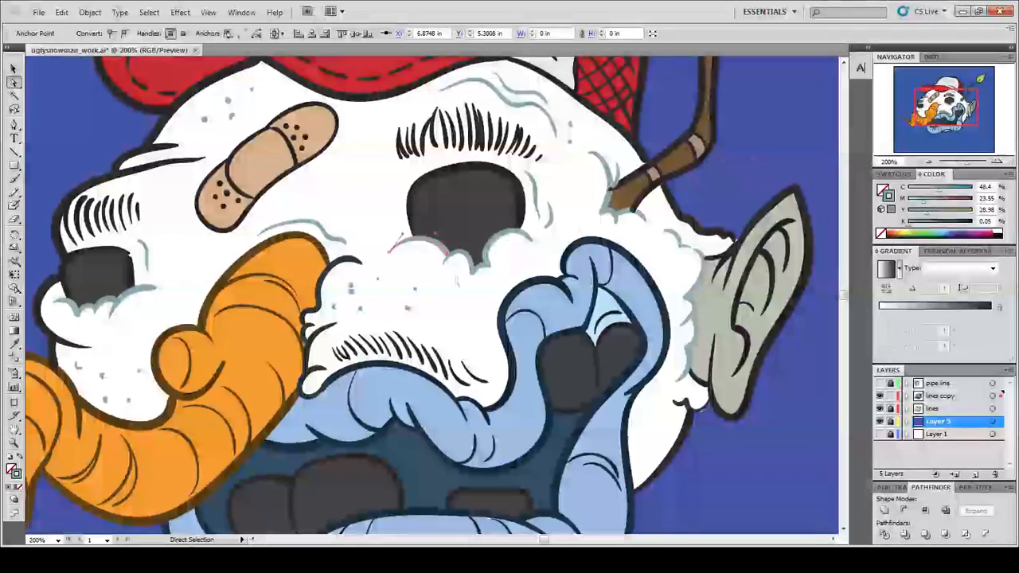
pyautogui.hotkey('ctrl', 'shift', 'a')
pyautogui.scroll(-3, 662, 300)
pyautogui.scroll(4, 662, 300)
pyautogui.scroll(-3, 664, 301)
pyautogui.scroll(3, 663, 301)
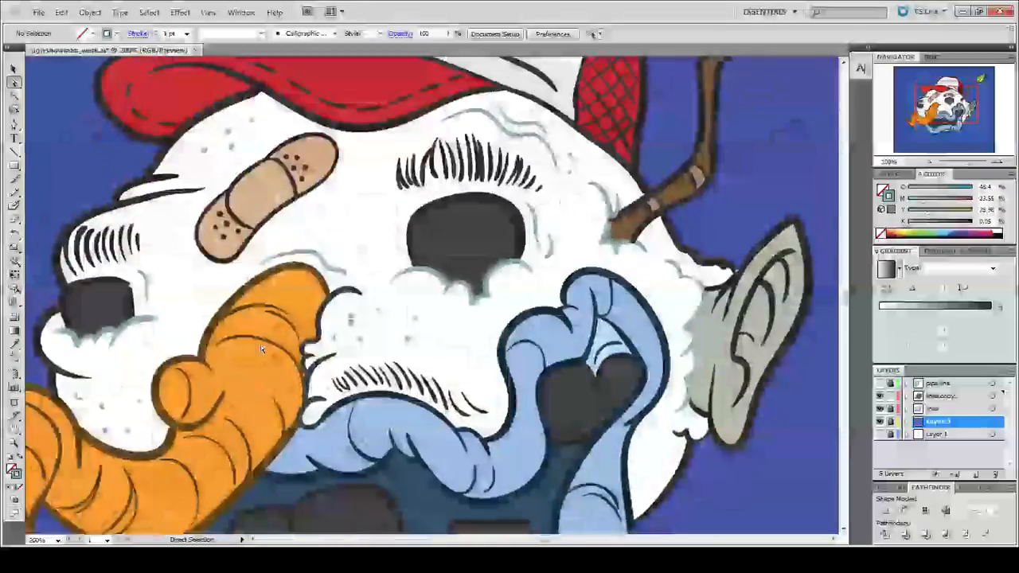
# Step: Recolor the bandage's outlines and dots with the brown sampled from the nose outline: C 44.38, M 66.66, Y 100, K 50.73
pyautogui.scroll(-3, 677, 350)
pyautogui.scroll(2, 694, 406)
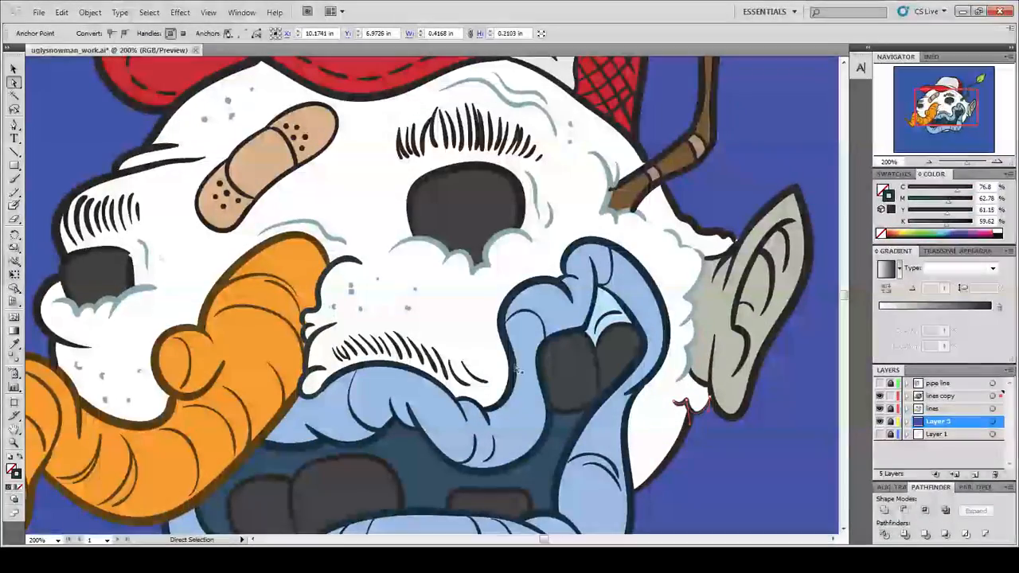
pyautogui.hotkey('ctrl', 'shift', 'a')
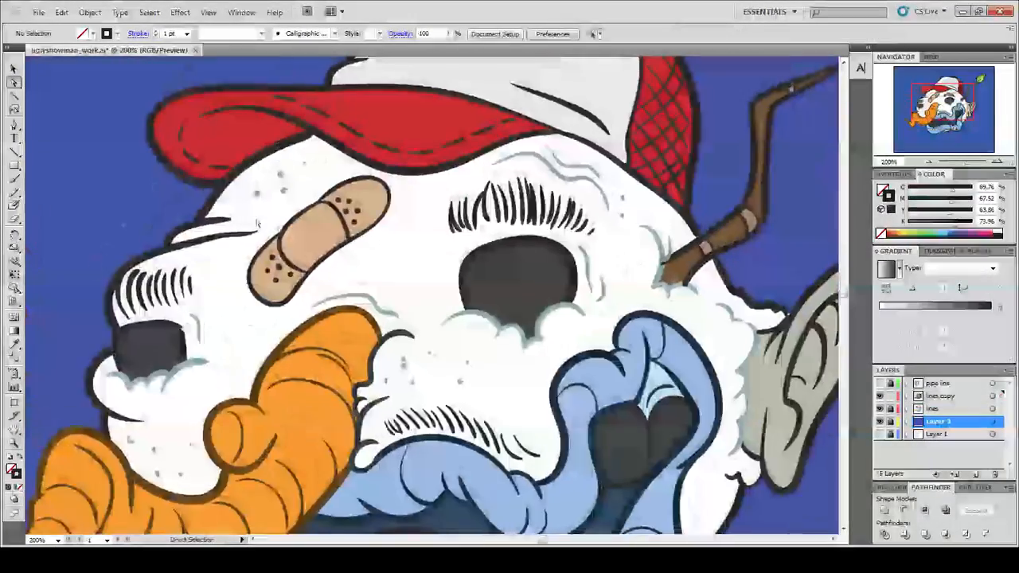
pyautogui.click(357, 213)
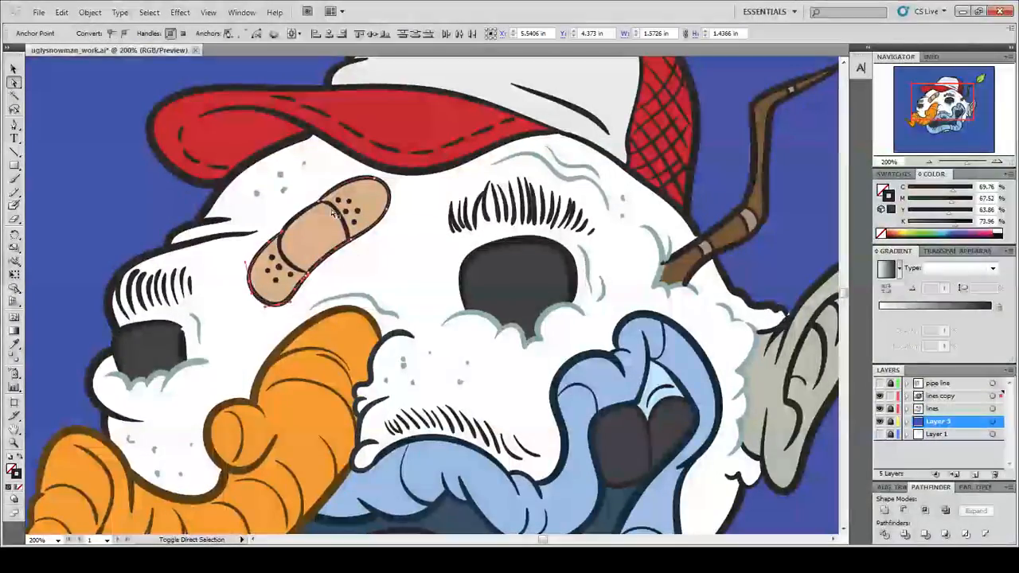
pyautogui.press('v')
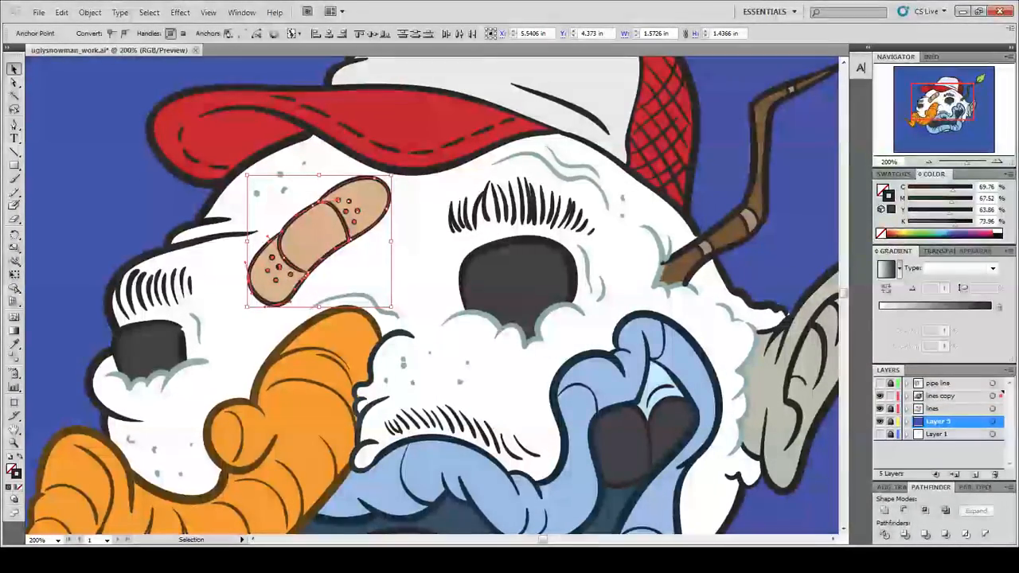
pyautogui.press('i')
pyautogui.click(111, 473)
pyautogui.press('v')
pyautogui.hotkey('ctrl', 'shift', 'a')
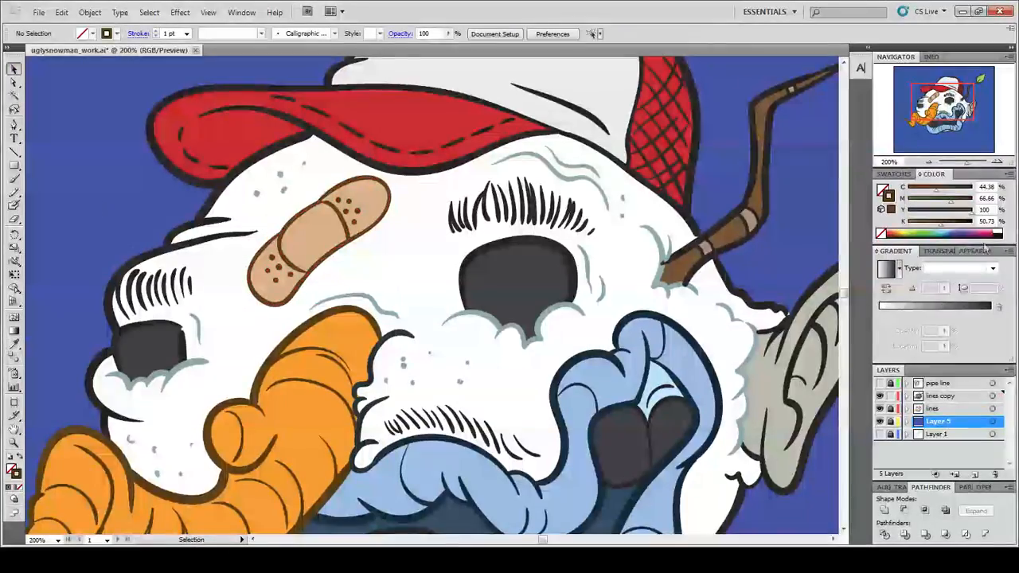
# Step: Select the light fur line at the base of the stick and change its stacking order against the stick's dark outline
pyautogui.hotkey('ctrl', '-')
pyautogui.hotkey('ctrl', '-')
pyautogui.scroll(-1, 691, 338)
pyautogui.scroll(1, 680, 382)
pyautogui.scroll(-2, 657, 399)
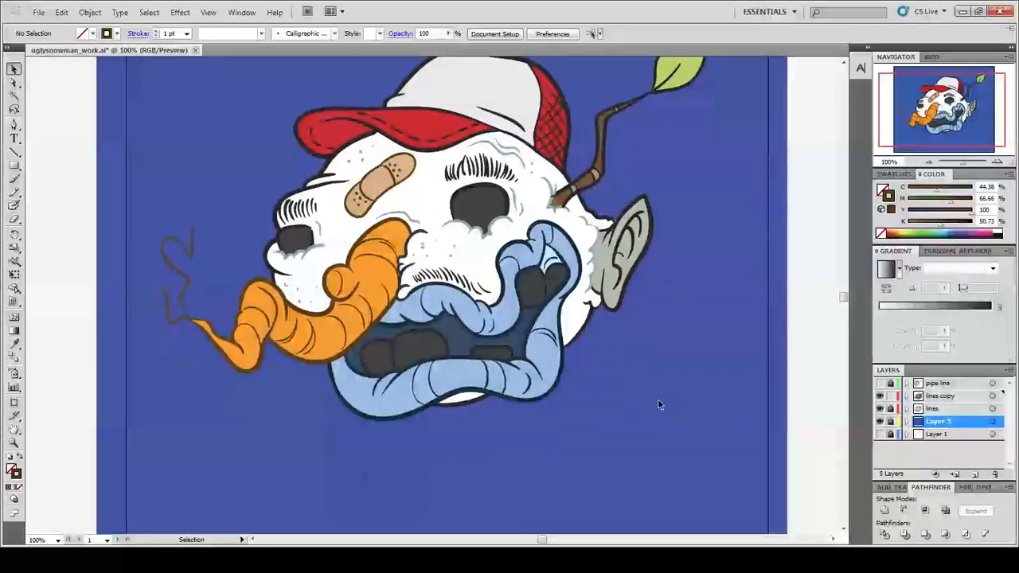
pyautogui.scroll(2, 658, 404)
pyautogui.moveTo(659, 404); pyautogui.dragTo(509, 450)
pyautogui.hotkey('ctrl', '+')
pyautogui.hotkey('ctrl', '+')
pyautogui.hotkey('ctrl', '+')
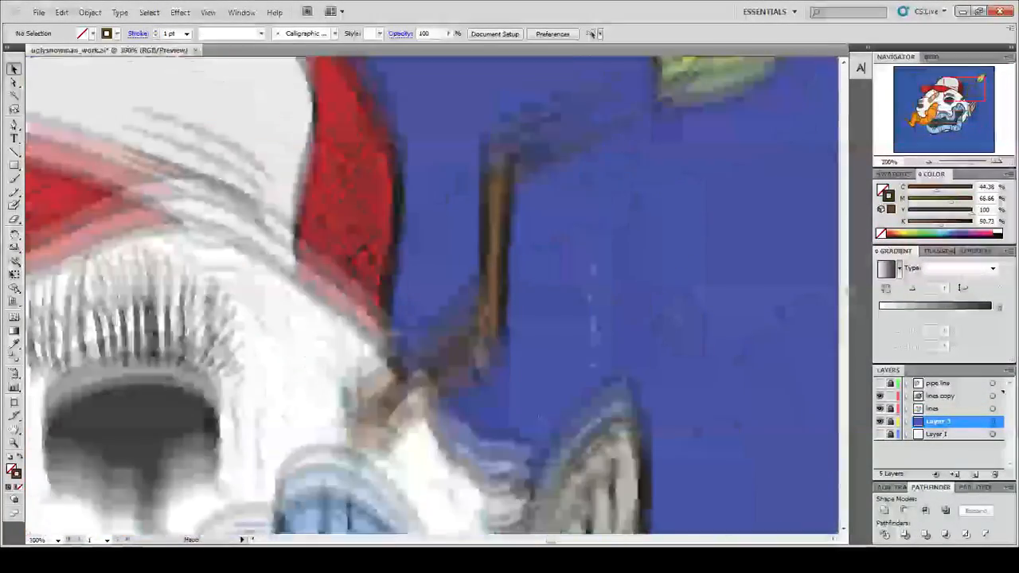
pyautogui.click(348, 363)
pyautogui.click(282, 51)
pyautogui.click(399, 377)
pyautogui.click(391, 400)
pyautogui.click(102, 16)
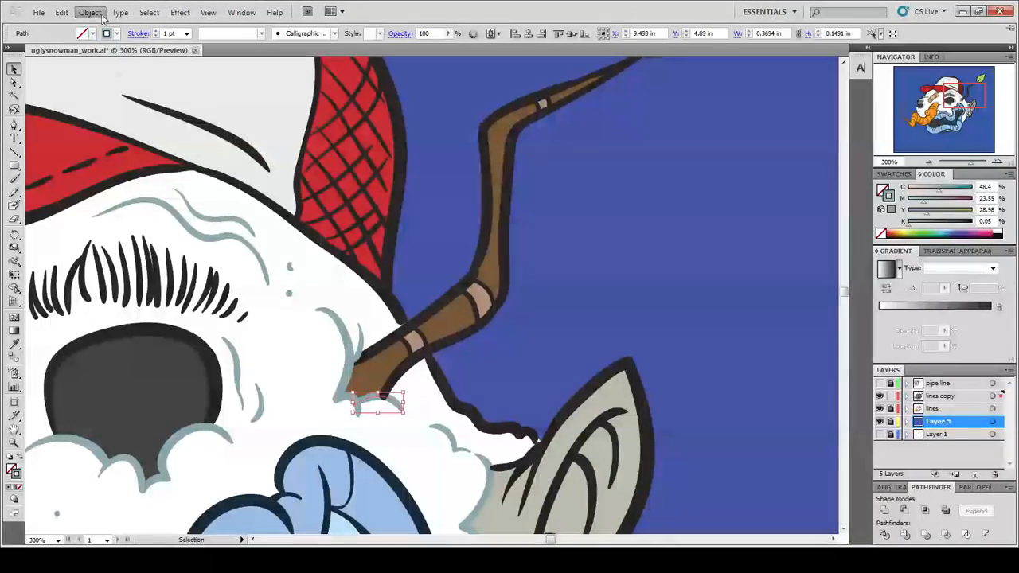
# Step: Move the anchor point on the orange nose fill's edge slightly down to fit the fur line beside the nose
pyautogui.hotkey('ctrl', '-')
pyautogui.hotkey('ctrl', '-')
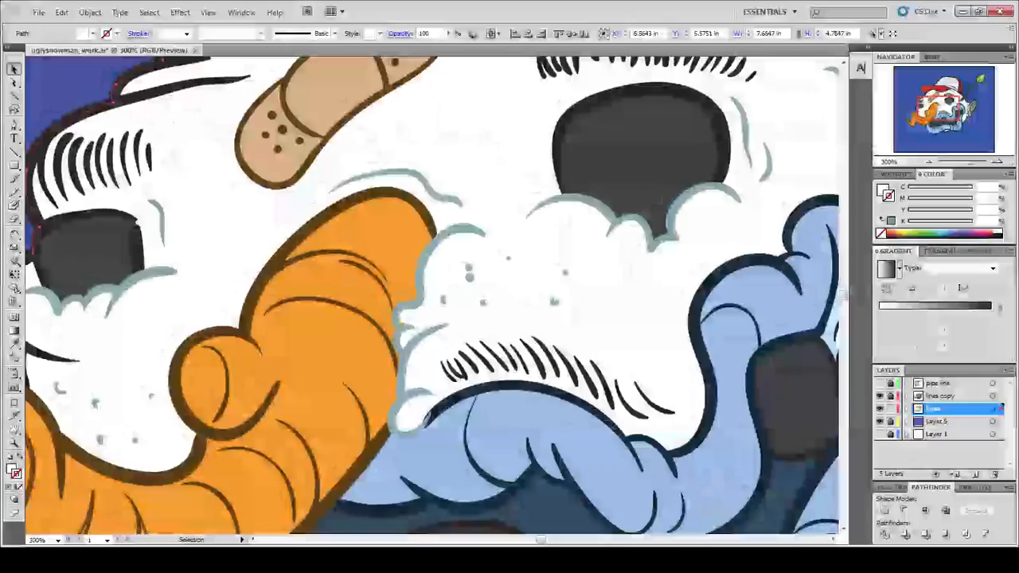
pyautogui.click(374, 309)
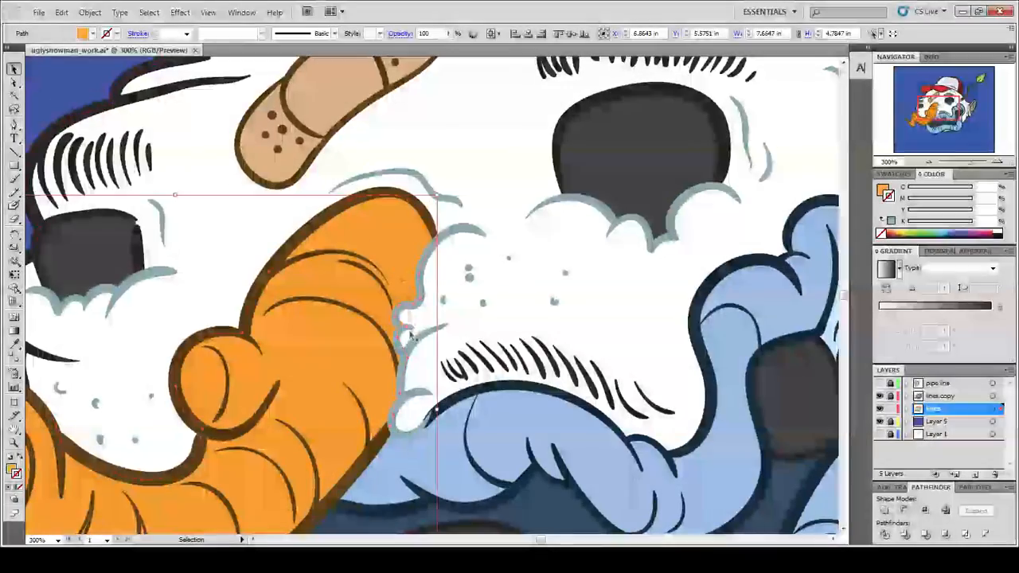
pyautogui.click(395, 317)
pyautogui.moveTo(396, 317); pyautogui.dragTo(396, 324)
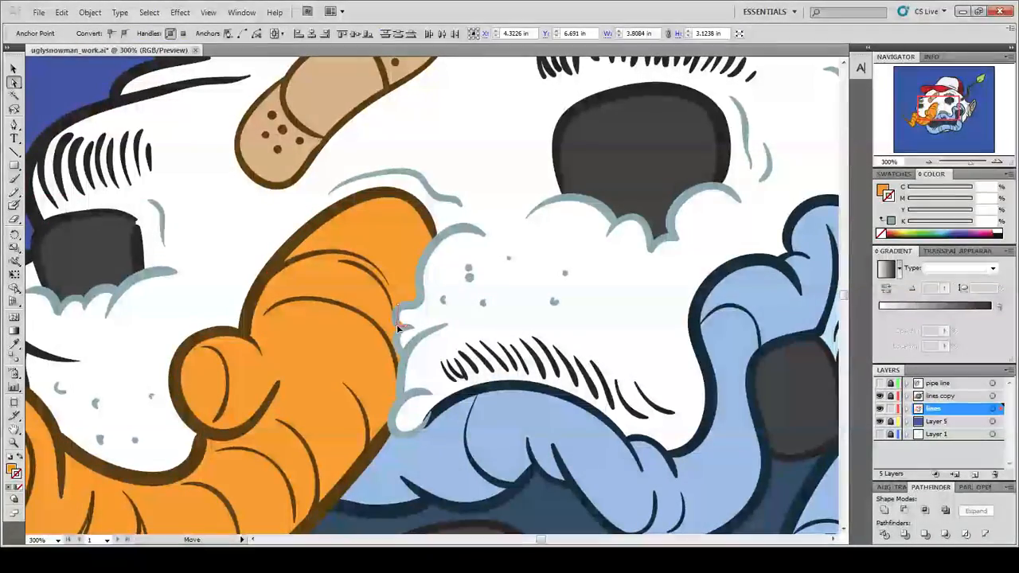
pyautogui.click(438, 310)
# Step: Select the brim stitching and the mesh lines of the cap and recolor them dark red: C 32.51, M 97.55, Y 100, K 48.63
pyautogui.moveTo(970, 162); pyautogui.dragTo(930, 163)
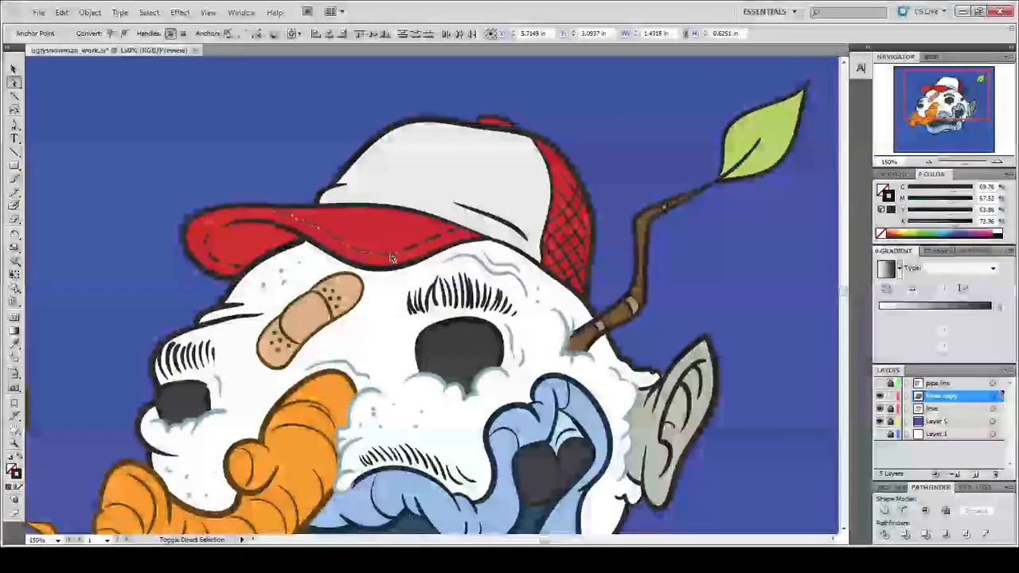
pyautogui.keyDown('shift'); pyautogui.click(571, 280); pyautogui.keyUp('shift')
pyautogui.press('v')
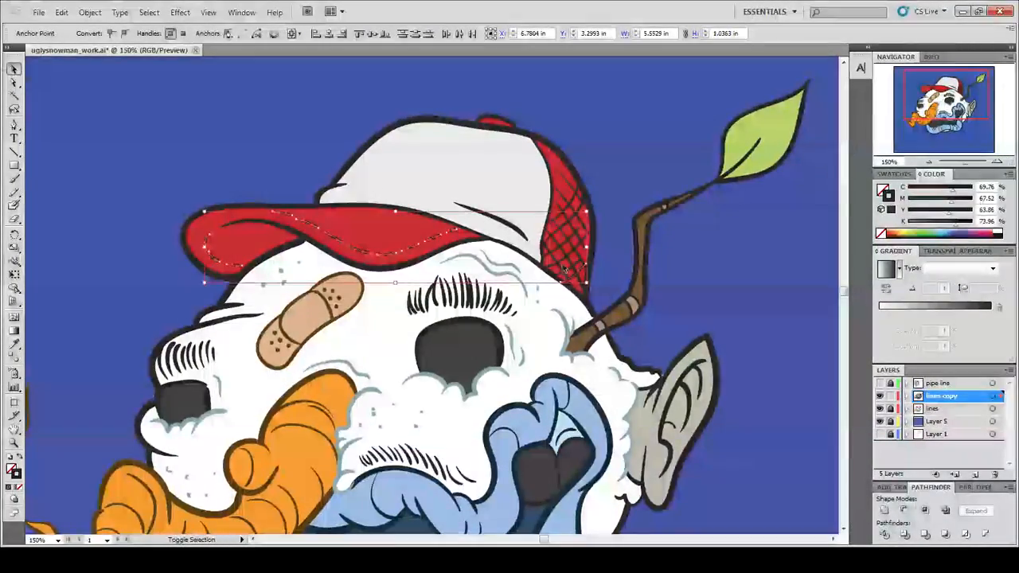
pyautogui.keyDown('shift'); pyautogui.click(561, 219); pyautogui.keyUp('shift')
pyautogui.keyDown('shift'); pyautogui.click(567, 233); pyautogui.keyUp('shift')
pyautogui.keyDown('shift'); pyautogui.click(575, 256); pyautogui.keyUp('shift')
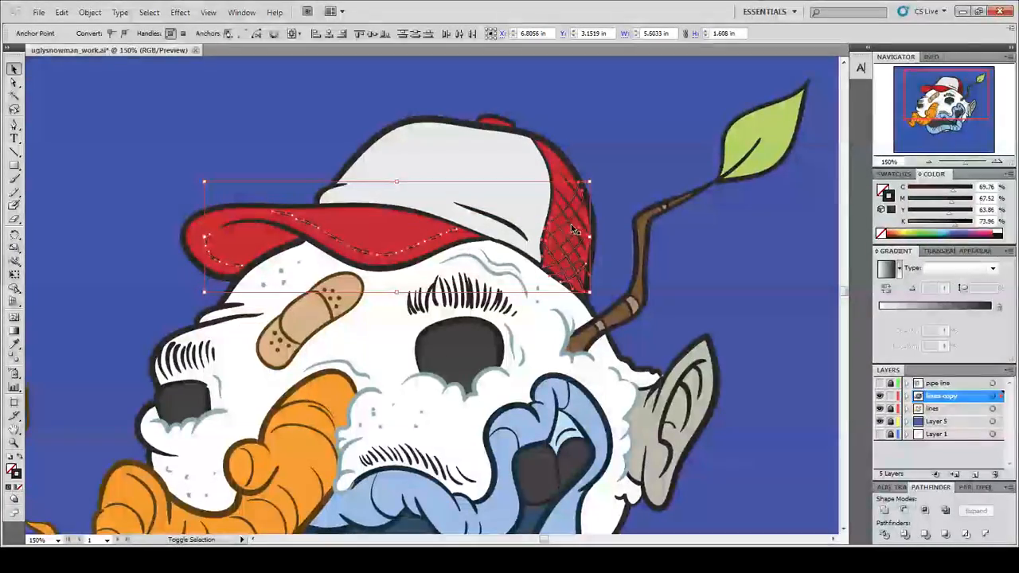
pyautogui.keyDown('shift'); pyautogui.click(580, 239); pyautogui.keyUp('shift')
pyautogui.keyDown('shift'); pyautogui.click(576, 206); pyautogui.keyUp('shift')
pyautogui.click(891, 235)
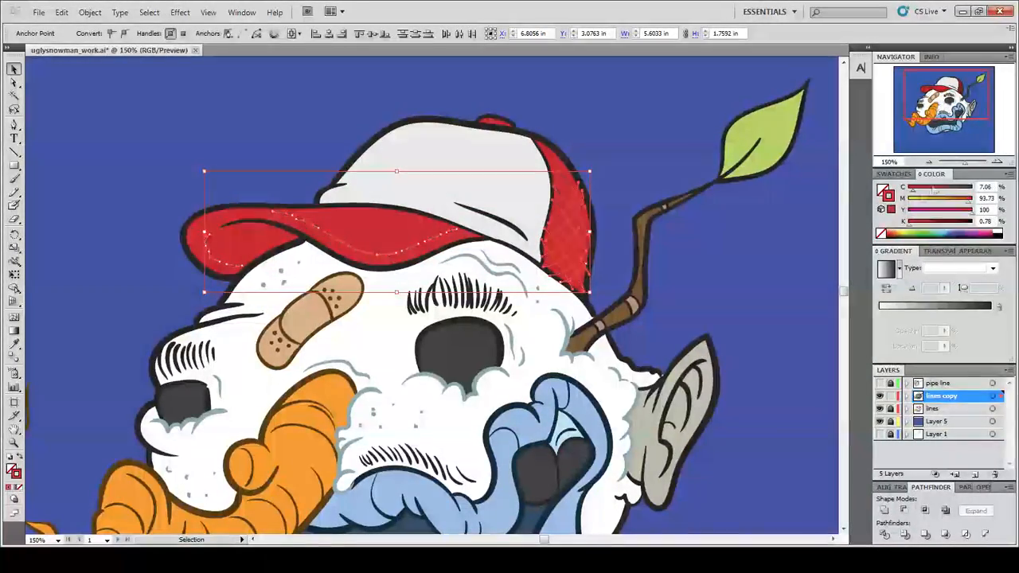
pyautogui.moveTo(932, 226); pyautogui.dragTo(940, 227)
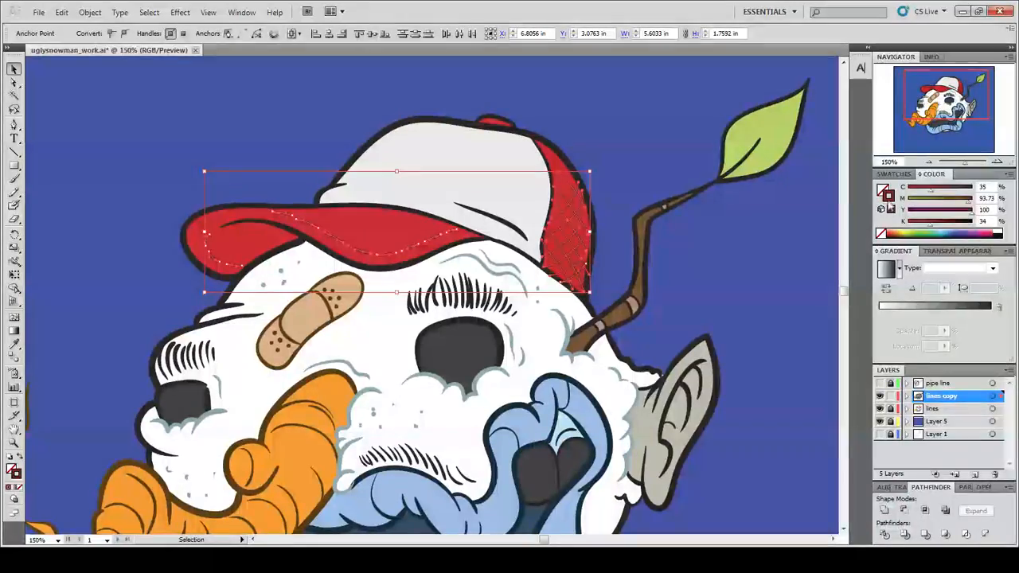
pyautogui.click(798, 199)
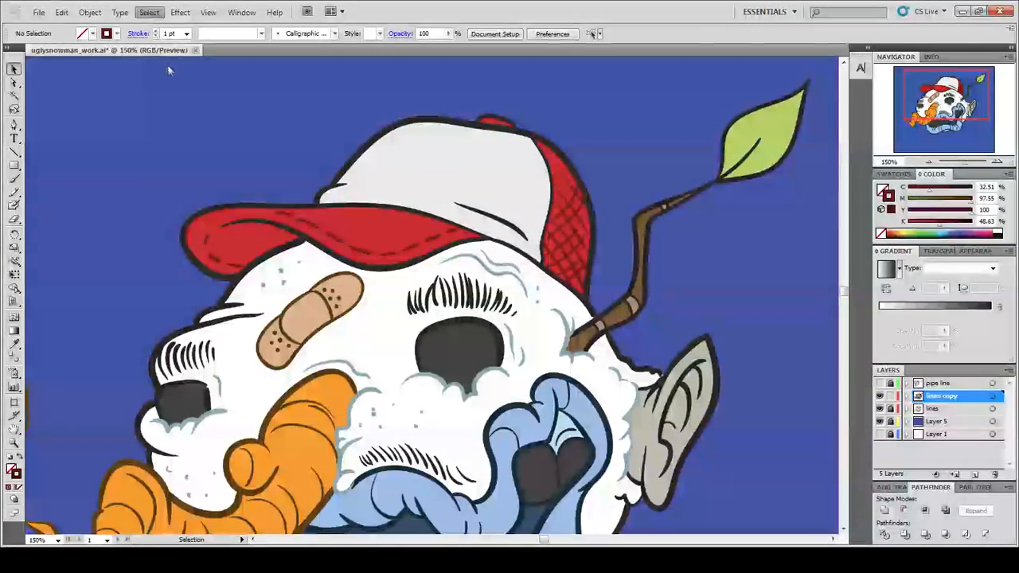
# Step: Lighten the crease line on the cap's white panel by lowering its black value
pyautogui.click(474, 210)
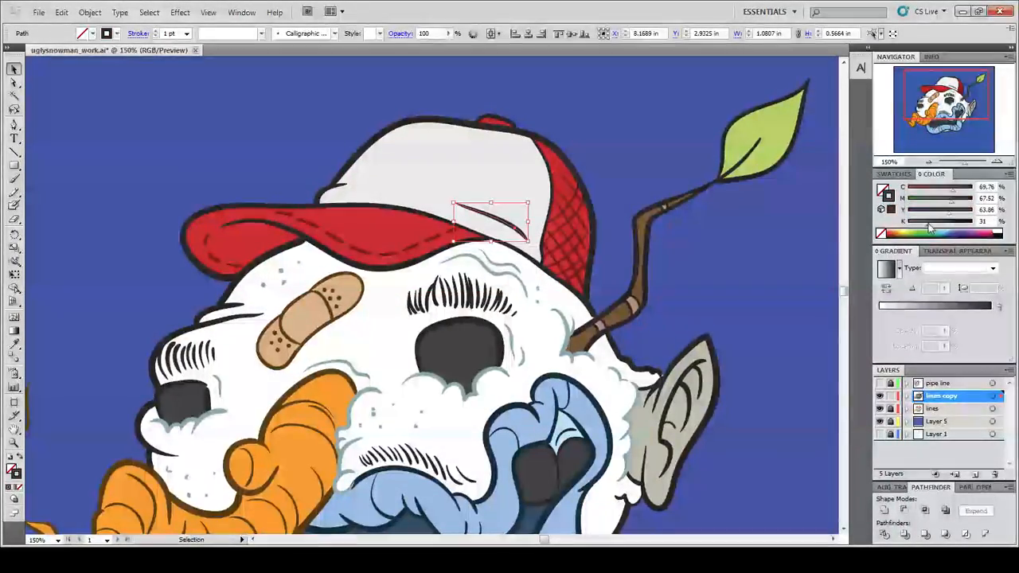
pyautogui.moveTo(956, 226); pyautogui.dragTo(915, 226)
pyautogui.click(796, 239)
# Step: Adjust the end anchor point of the small light fur curl between the nose and the upper lip
pyautogui.hotkey('ctrl', '-')
pyautogui.moveTo(726, 529); pyautogui.dragTo(786, 410)
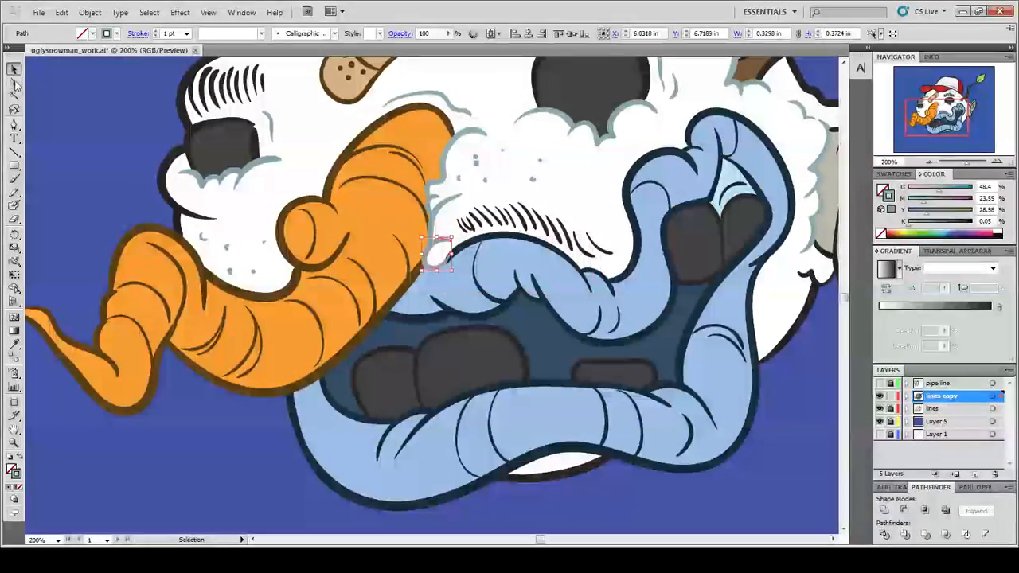
pyautogui.click(15, 83)
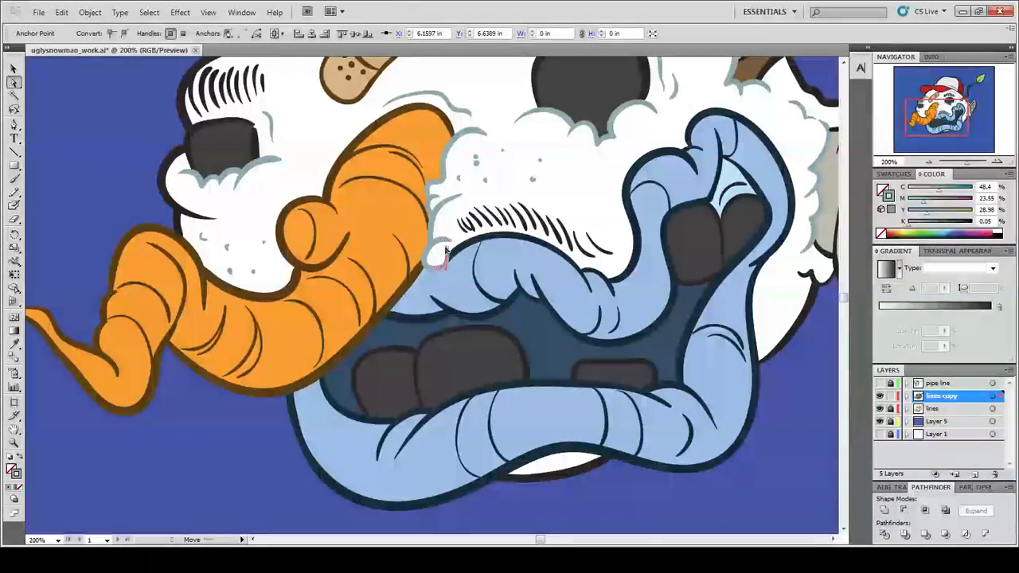
pyautogui.hotkey('ctrl', 'shift', 'a')
# Step: Recolor the leaf's outline dark green with C 75, M 39.15, Y 100, K 47
pyautogui.scroll(-5, 432, 294)
pyautogui.click(930, 162)
pyautogui.click(929, 161)
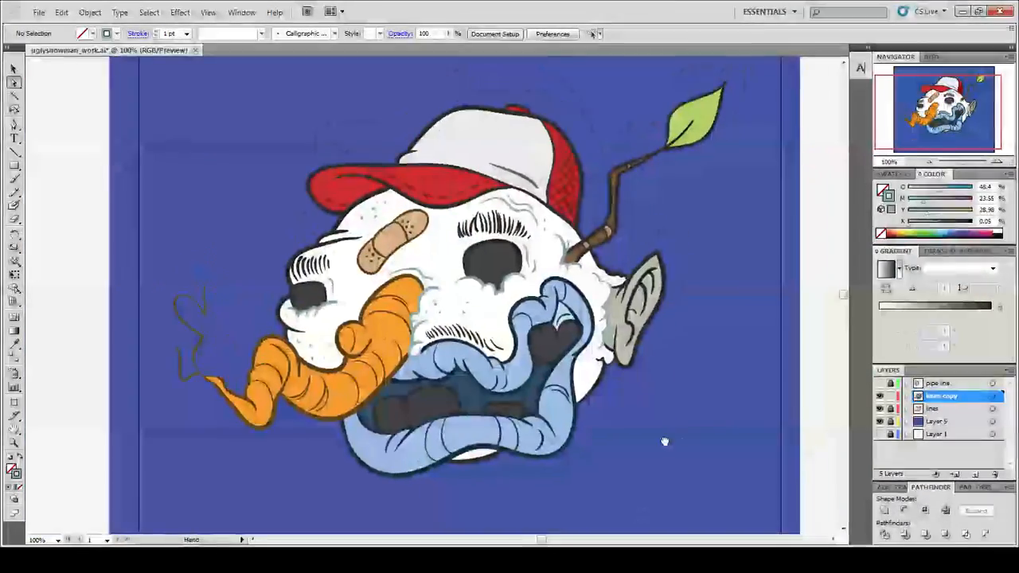
pyautogui.click(672, 121)
pyautogui.click(674, 122)
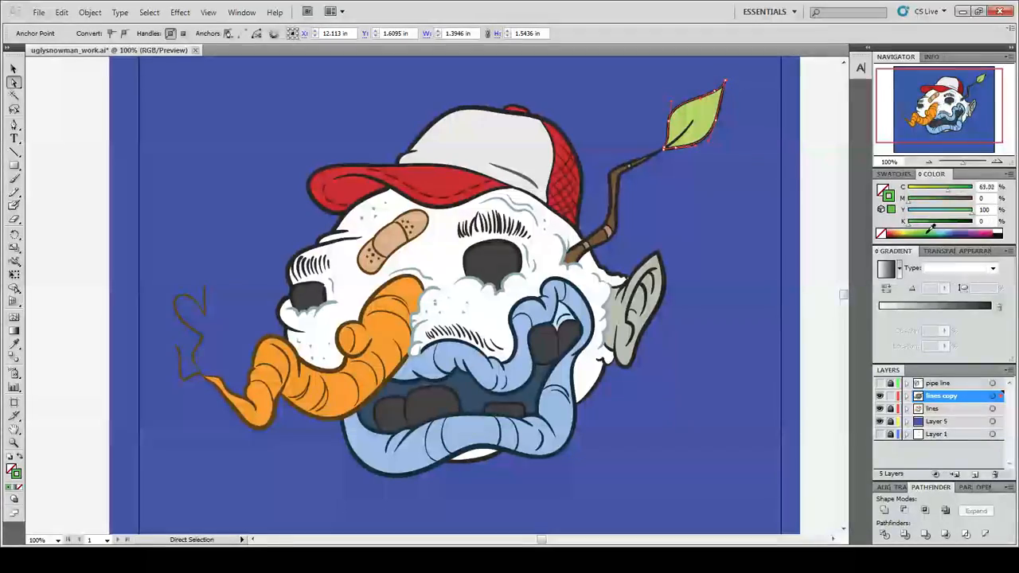
pyautogui.hotkey('ctrl', 'shift', 'a')
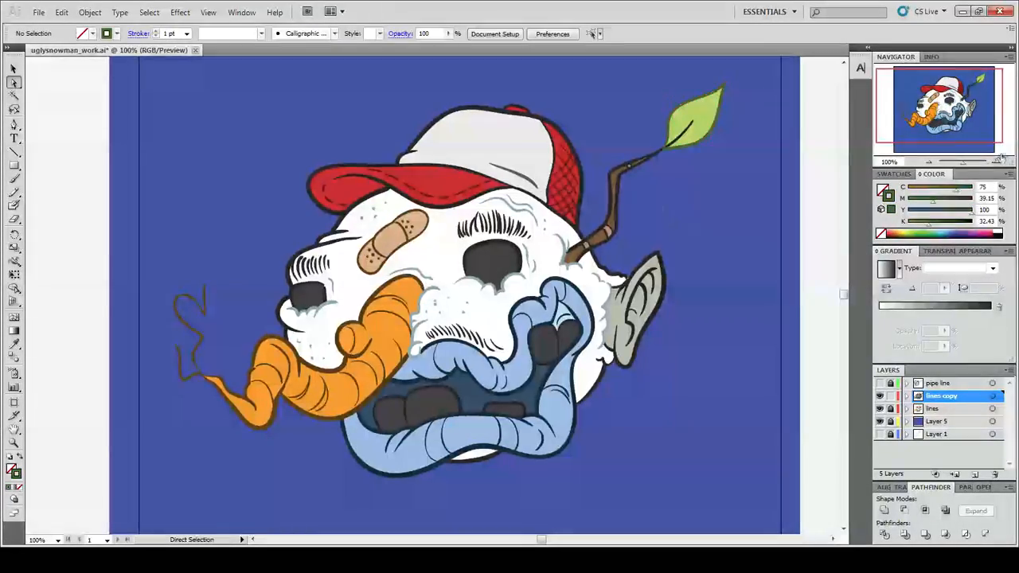
pyautogui.hotkey('ctrl', '+')
pyautogui.hotkey('ctrl', '+')
pyautogui.click(701, 239)
pyautogui.moveTo(703, 307); pyautogui.dragTo(595, 263)
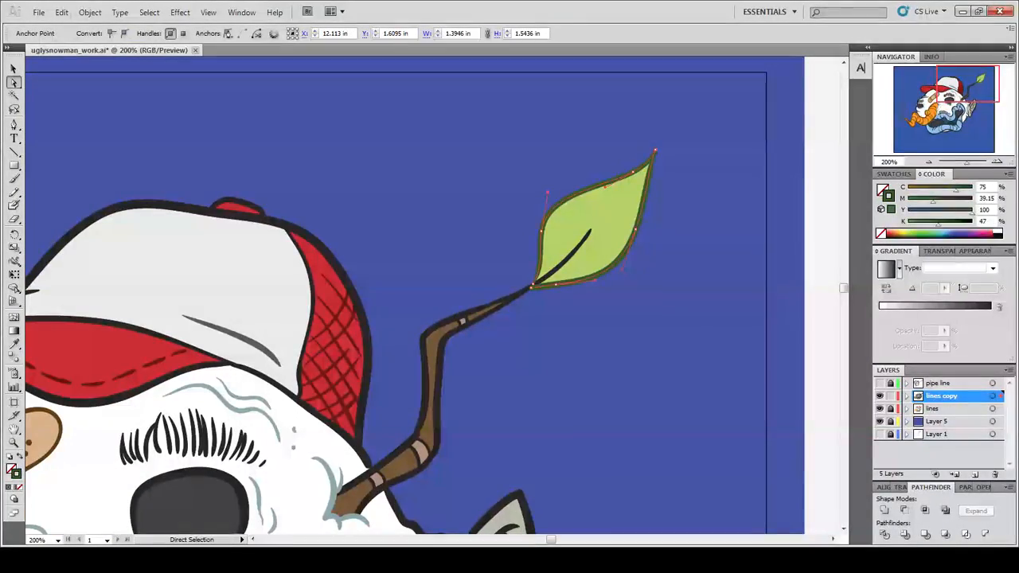
pyautogui.hotkey('ctrl', 'shift', 'a')
# Step: Select the cross lines of the three light bands on the stick and recolor them dark brown: C 19.61, M 70.2, Y 100, K 64
pyautogui.moveTo(447, 470); pyautogui.dragTo(480, 388)
pyautogui.click(406, 401)
pyautogui.keyDown('shift'); pyautogui.click(418, 398); pyautogui.keyUp('shift')
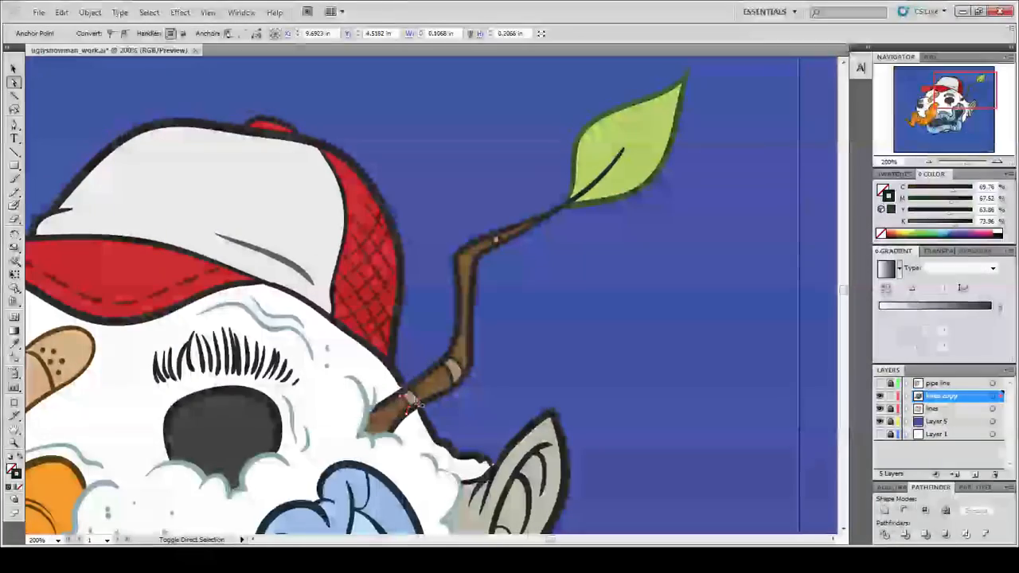
pyautogui.keyDown('shift'); pyautogui.click(449, 372); pyautogui.keyUp('shift')
pyautogui.keyDown('shift'); pyautogui.click(459, 370); pyautogui.keyUp('shift')
pyautogui.keyDown('shift'); pyautogui.click(492, 241); pyautogui.keyUp('shift')
pyautogui.keyDown('shift'); pyautogui.click(500, 239); pyautogui.keyUp('shift')
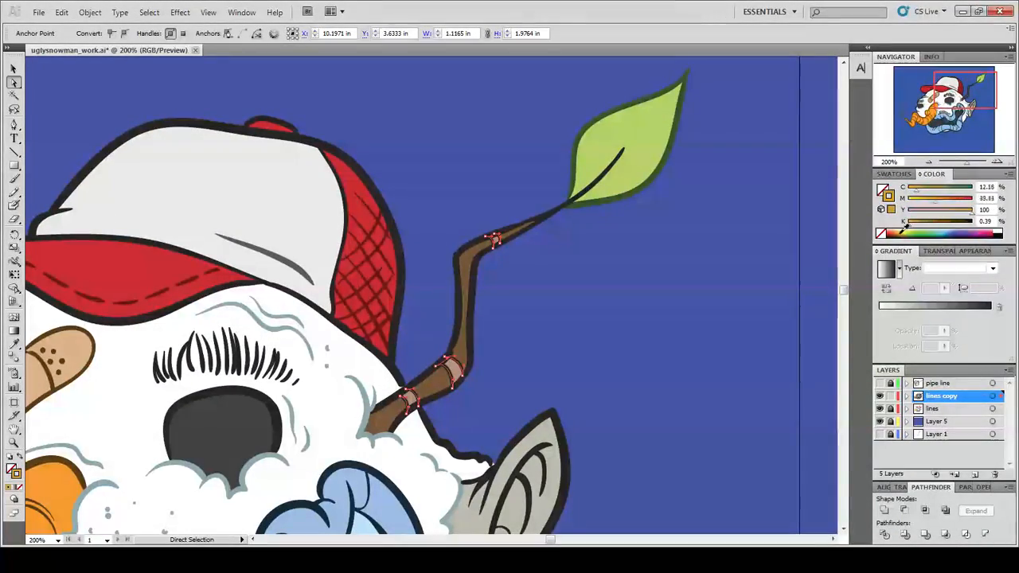
pyautogui.moveTo(902, 232); pyautogui.dragTo(949, 227)
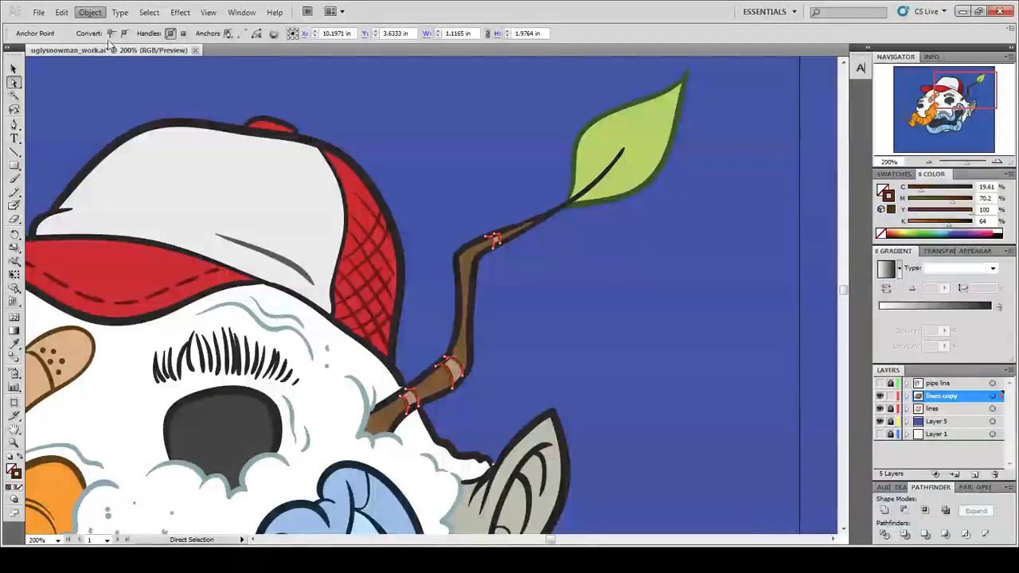
pyautogui.hotkey('ctrl', 'shift', 'a')
# Step: Show the pipe line layer, add a layer named "pipe color" beneath it, and lock the lines copy layer
pyautogui.click(930, 163)
pyautogui.click(930, 163)
pyautogui.moveTo(663, 320); pyautogui.dragTo(769, 226)
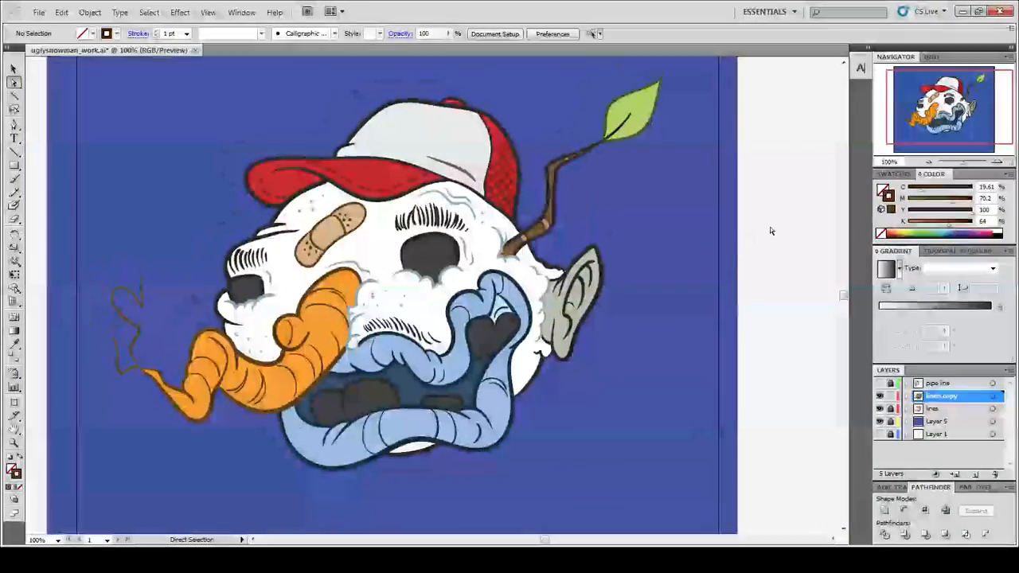
pyautogui.moveTo(653, 366); pyautogui.dragTo(709, 355)
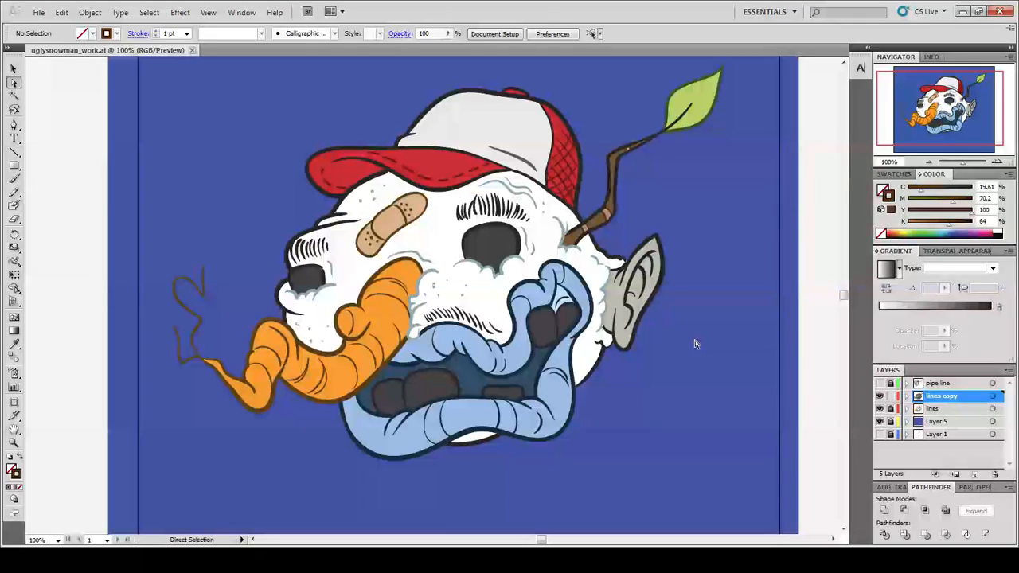
pyautogui.click(879, 383)
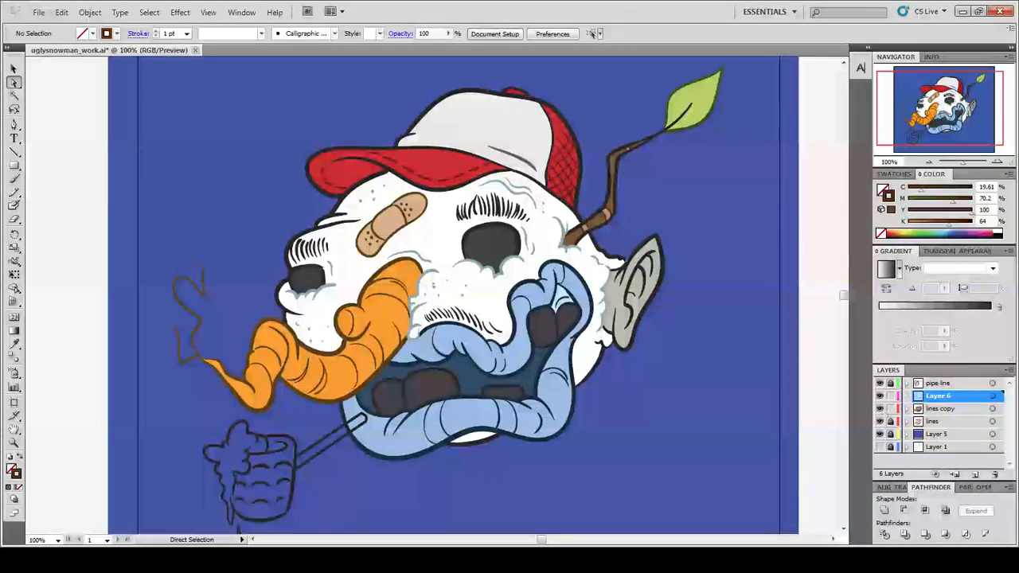
pyautogui.click(891, 409)
pyautogui.doubleClick(937, 396)
pyautogui.write('pipe color')
pyautogui.press('Return')
# Step: Draw a closed Pen shape around the corncob pipe's bowl with a gold fill of C 21, M 33, Y 100, K 4 and no stroke
pyautogui.hotkey('ctrl', '=')
pyautogui.hotkey('ctrl', '=')
pyautogui.moveTo(318, 493)
pyautogui.mouseDown()
pyautogui.moveTo(410, 250)
pyautogui.moveTo(535, 132)
pyautogui.mouseUp()
pyautogui.hotkey('shift', 'x')
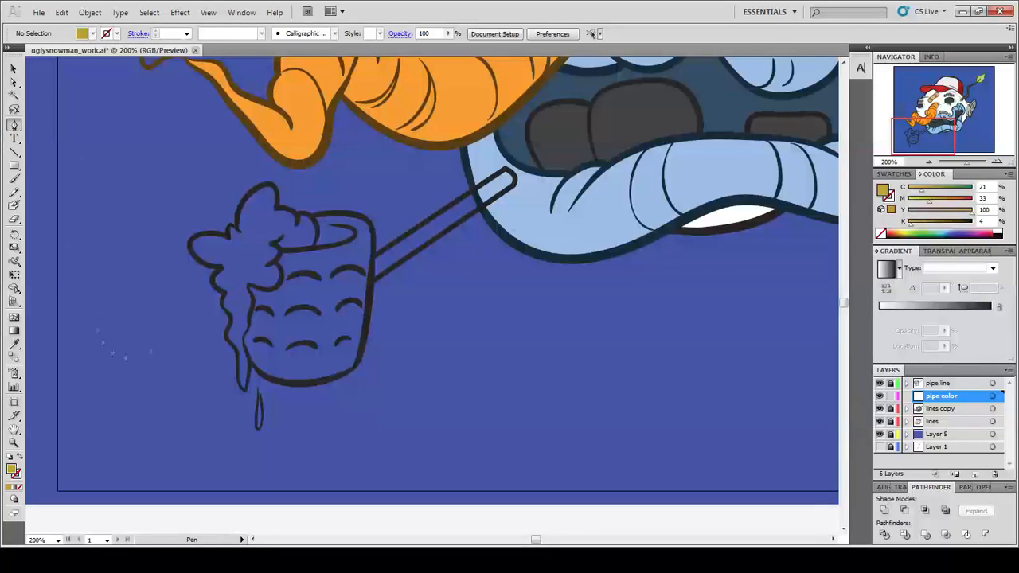
pyautogui.moveTo(1001, 155); pyautogui.dragTo(921, 136)
pyautogui.moveTo(351, 228); pyautogui.dragTo(364, 228)
pyautogui.click(387, 237)
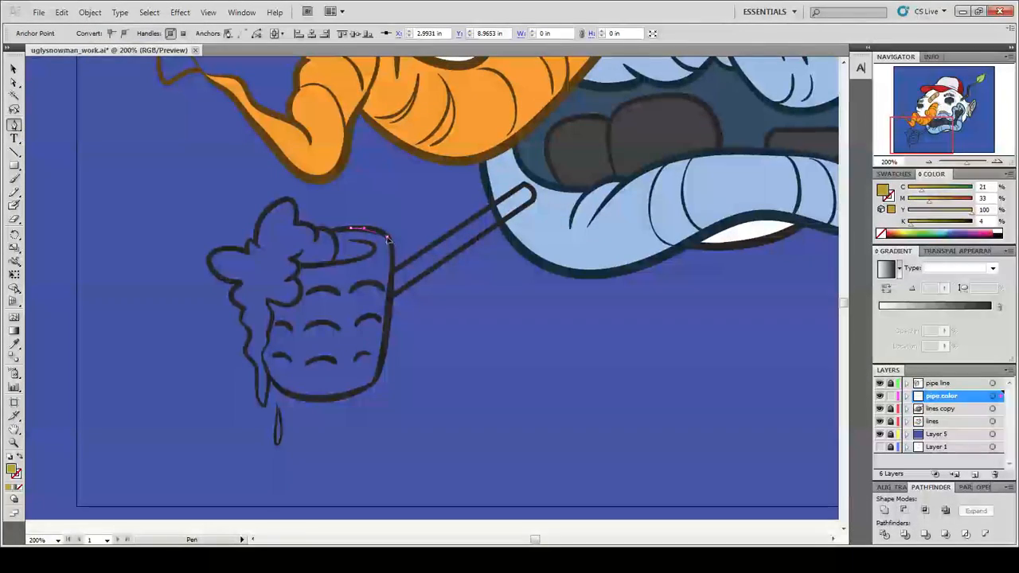
pyautogui.moveTo(328, 398); pyautogui.dragTo(315, 398)
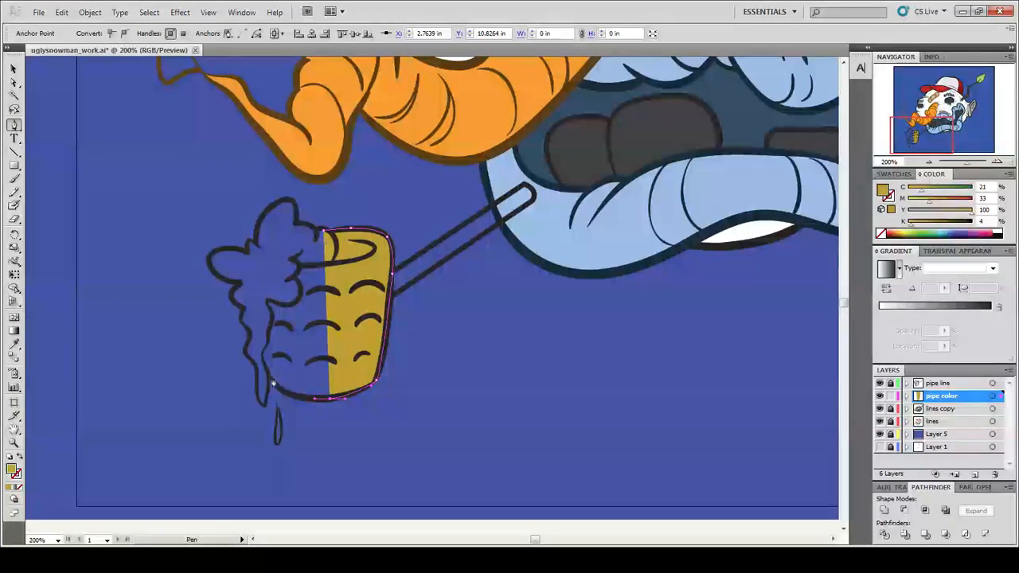
pyautogui.click(254, 280)
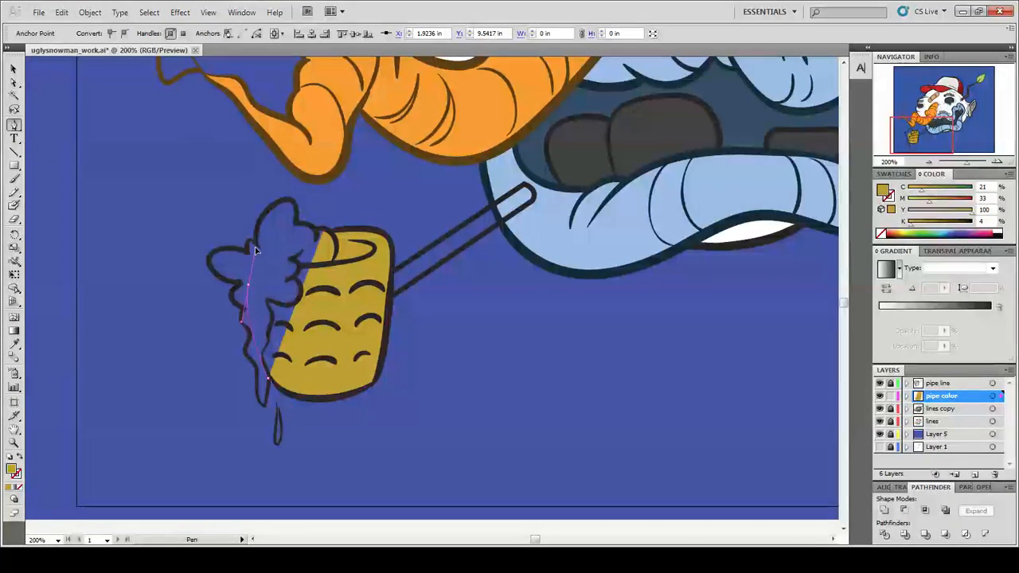
pyautogui.click(322, 235)
pyautogui.press('space')
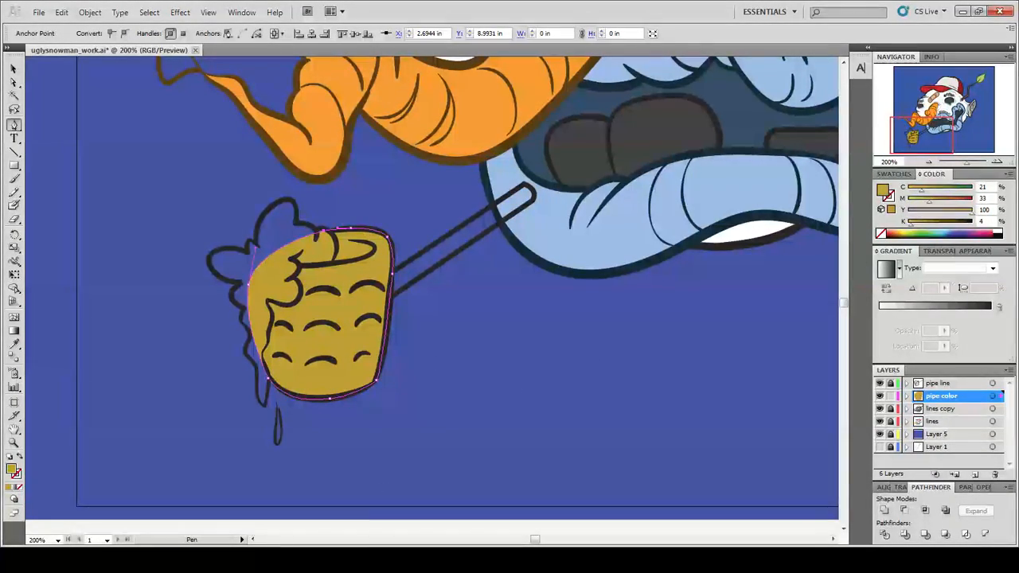
# Step: Set the bowl's fill to a muted tan of C 29.28, M 36.64, Y 78.73, K 3.6 and deselect it
pyautogui.press('Return')
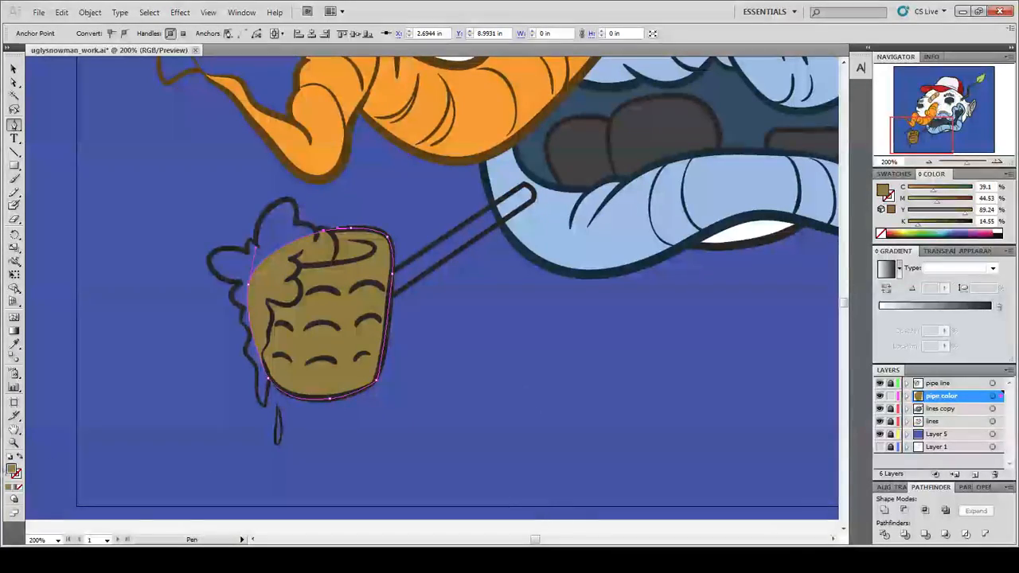
pyautogui.press('Return')
pyautogui.keyDown('ctrl'); pyautogui.click(500, 330); pyautogui.keyUp('ctrl')
# Step: Draw a closed Pen shape along the pipe's stem using the bowl's tan fill and no stroke
pyautogui.moveTo(423, 272); pyautogui.dragTo(382, 289)
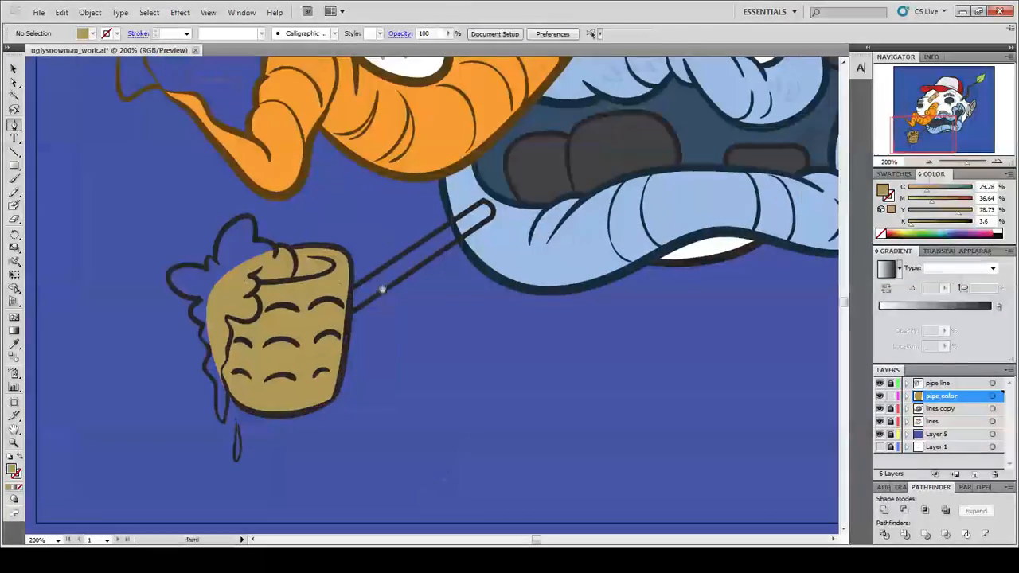
pyautogui.click(350, 287)
pyautogui.click(484, 201)
pyautogui.click(492, 215)
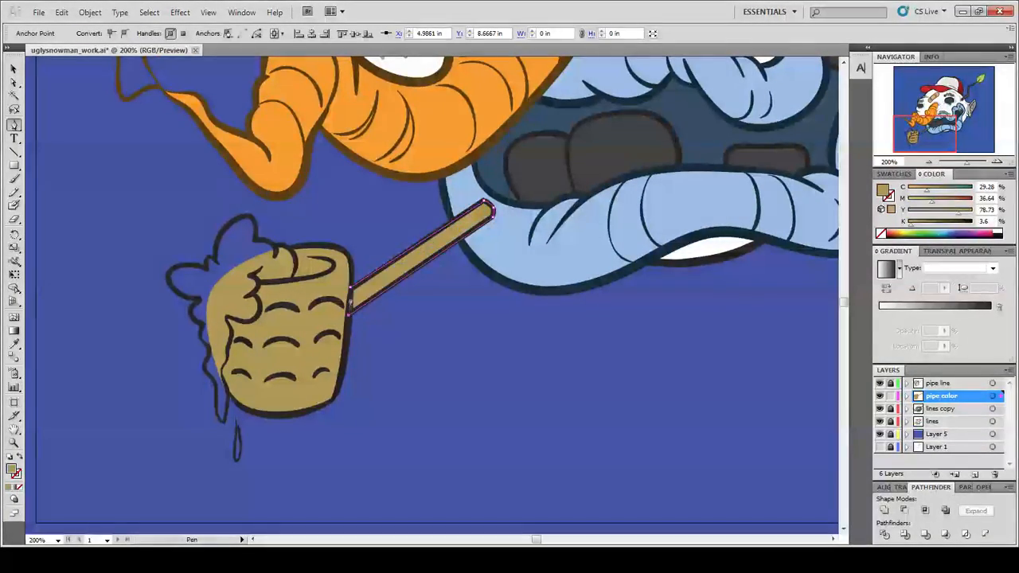
# Step: Start a Pen shape filled dark brown (C 53.5, M 65.61, Y 79.27, K 64.38), tracing the bowl's overflow from the rim around its outer edge to the drip
pyautogui.moveTo(404, 415); pyautogui.dragTo(492, 376)
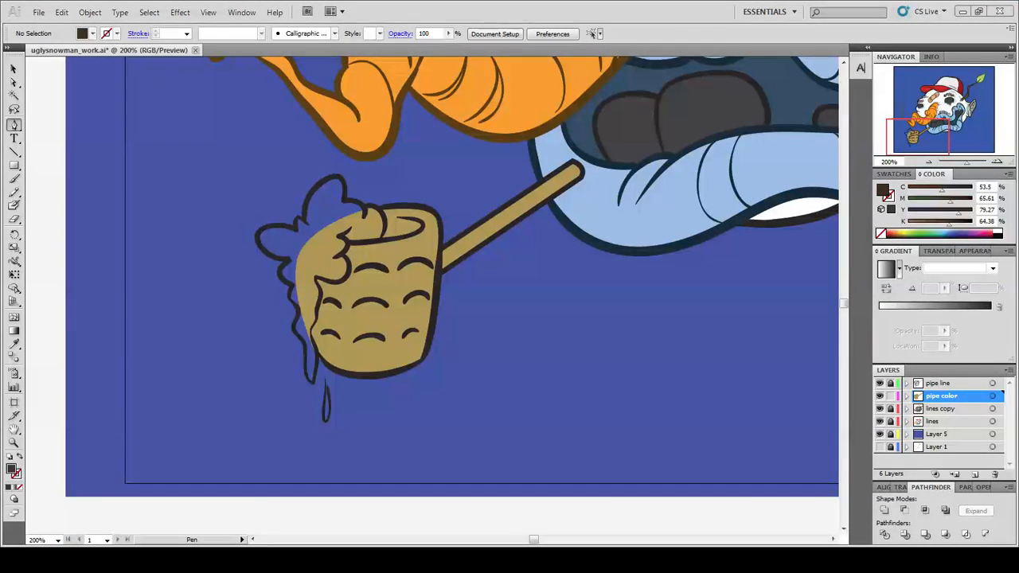
pyautogui.scroll(1, 326, 267)
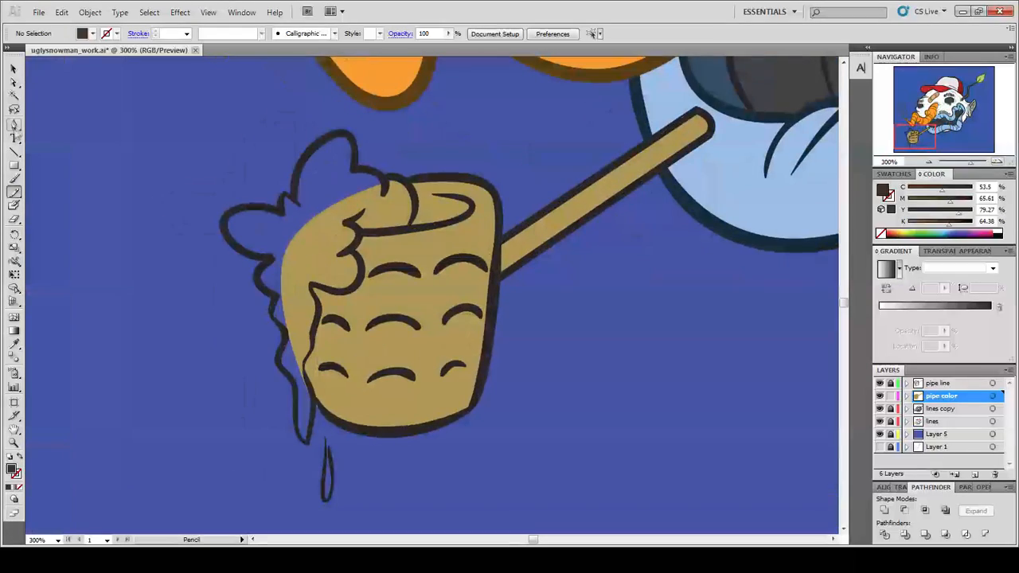
pyautogui.press('p')
pyautogui.click(406, 231)
pyautogui.moveTo(415, 203)
pyautogui.mouseDown()
pyautogui.moveTo(414, 192)
pyautogui.moveTo(363, 191)
pyautogui.mouseUp()
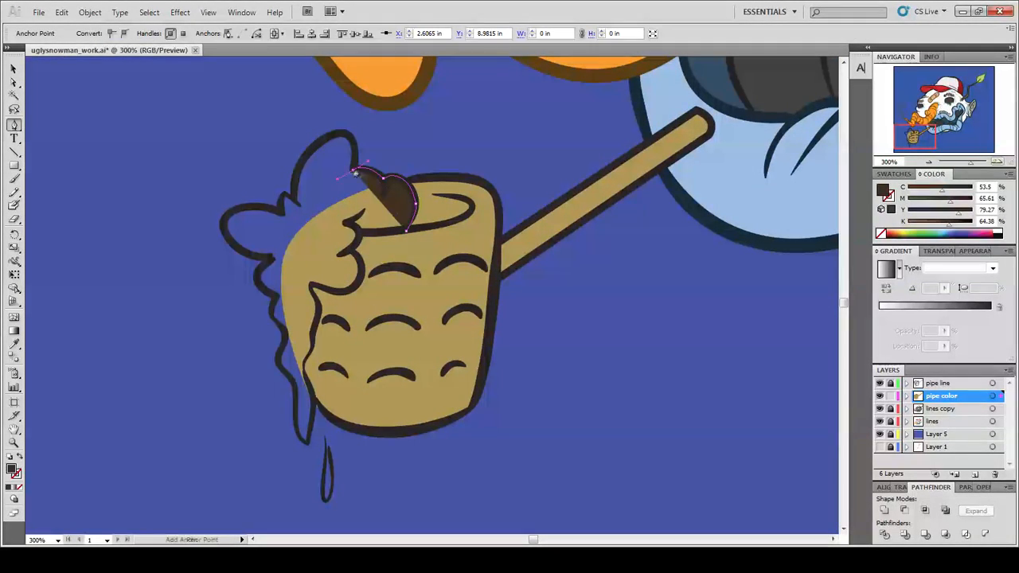
pyautogui.moveTo(333, 137); pyautogui.dragTo(331, 137)
pyautogui.moveTo(303, 164); pyautogui.dragTo(297, 183)
pyautogui.click(293, 200)
pyautogui.click(284, 196)
pyautogui.click(280, 212)
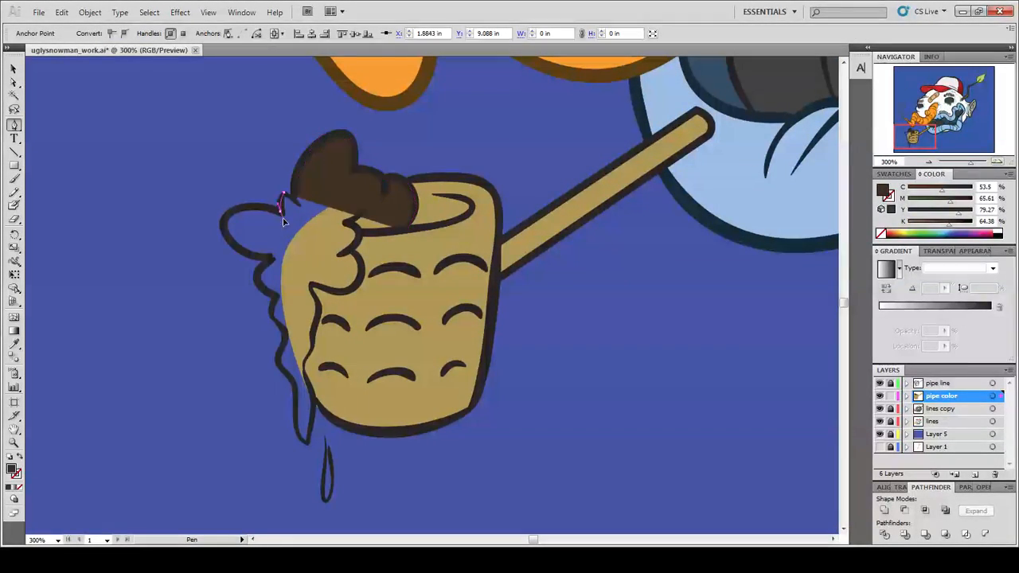
pyautogui.moveTo(224, 221); pyautogui.dragTo(219, 242)
pyautogui.click(271, 257)
pyautogui.moveTo(257, 280); pyautogui.dragTo(260, 289)
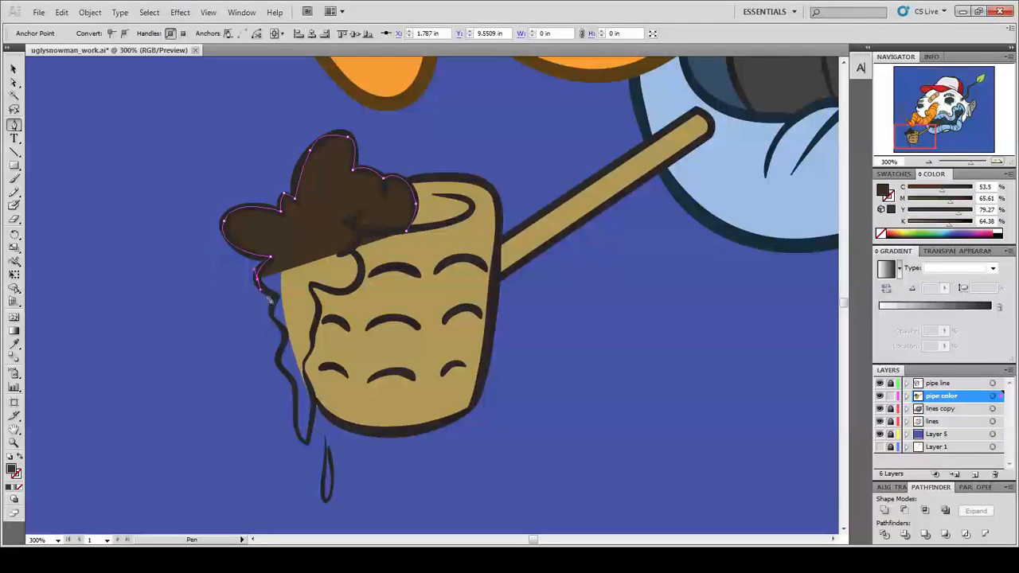
pyautogui.click(277, 296)
pyautogui.moveTo(270, 327); pyautogui.dragTo(287, 348)
pyautogui.click(277, 290)
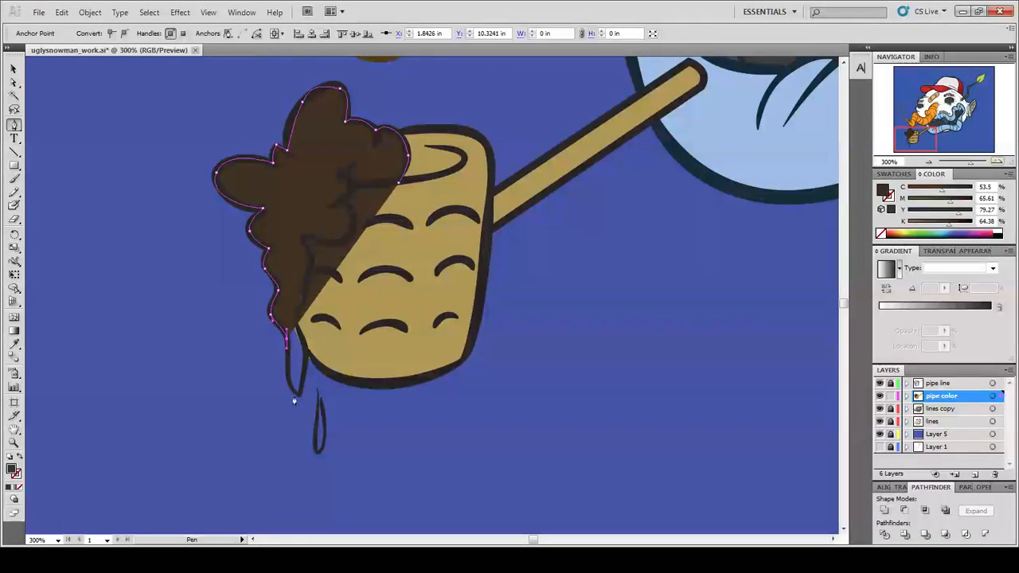
# Step: Continue the dark brown overflow shape up the drip's inner side and along the front lumps to close it at the rim
pyautogui.click(305, 358)
pyautogui.moveTo(301, 308); pyautogui.dragTo(308, 283)
pyautogui.click(311, 261)
pyautogui.click(303, 236)
pyautogui.click(338, 244)
pyautogui.moveTo(353, 222); pyautogui.dragTo(351, 210)
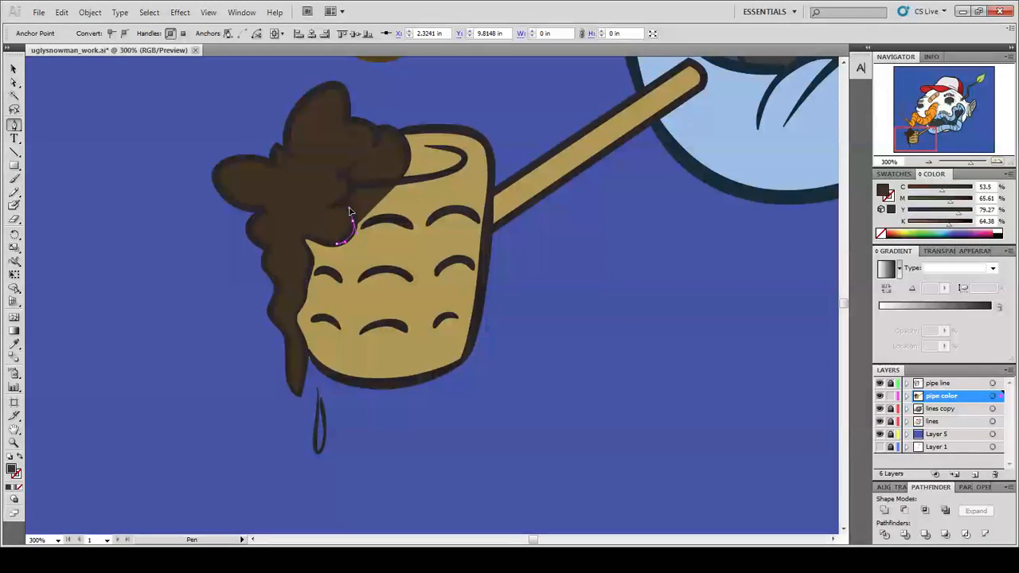
pyautogui.click(343, 200)
# Step: Draw a closed Pen shape with the same dark brown fill inside the falling droplet below the bowl
pyautogui.moveTo(382, 437); pyautogui.dragTo(380, 336)
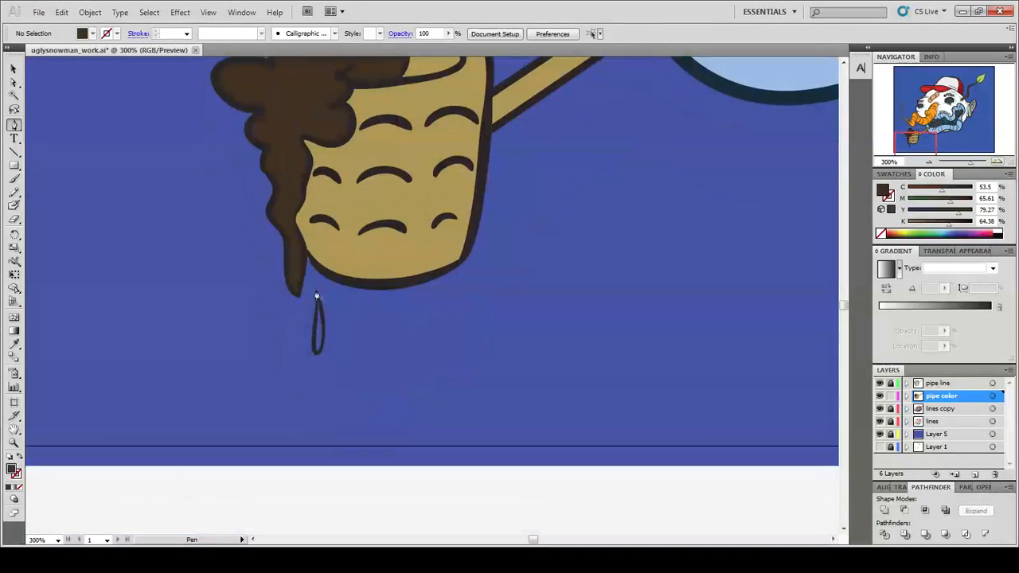
pyautogui.click(316, 289)
pyautogui.moveTo(312, 340); pyautogui.dragTo(315, 348)
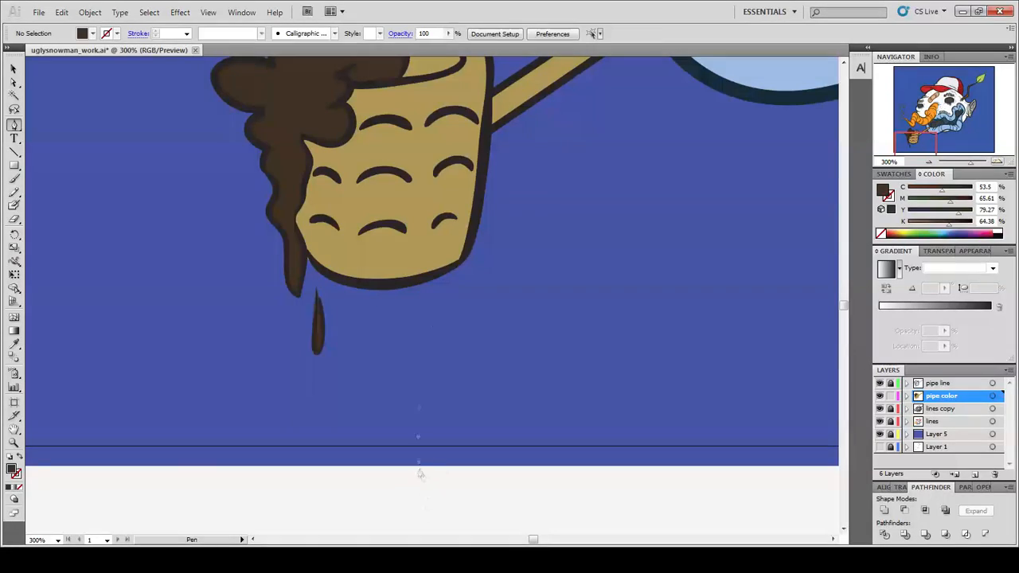
# Step: Sample the bowl's tan, darken it to C 48.25, M 52.95, Y 84.37, K 33.13, and draw the bowl's opening with the Pencil
pyautogui.moveTo(404, 156); pyautogui.dragTo(338, 346)
pyautogui.press('i')
pyautogui.click(338, 345)
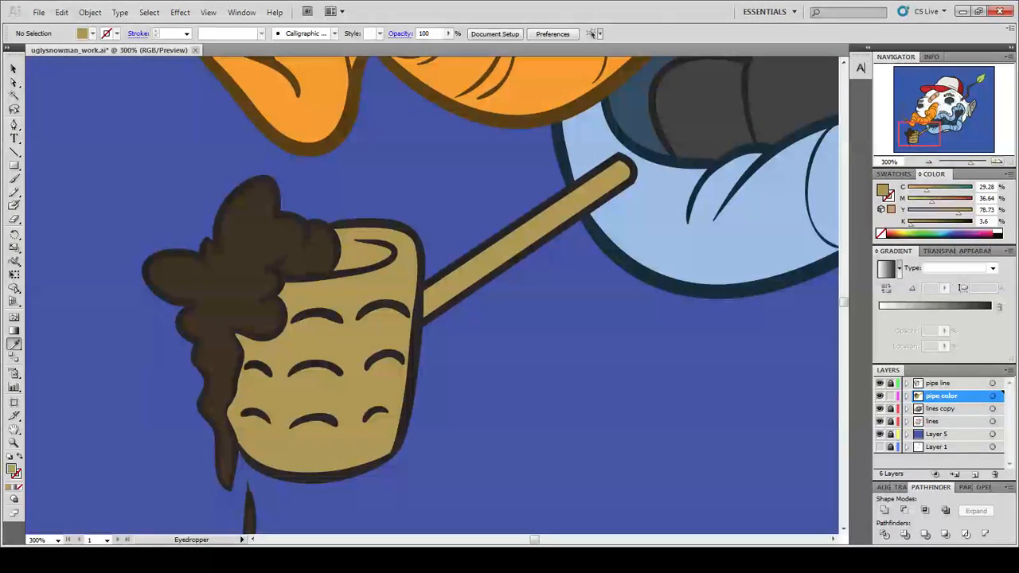
pyautogui.press('n')
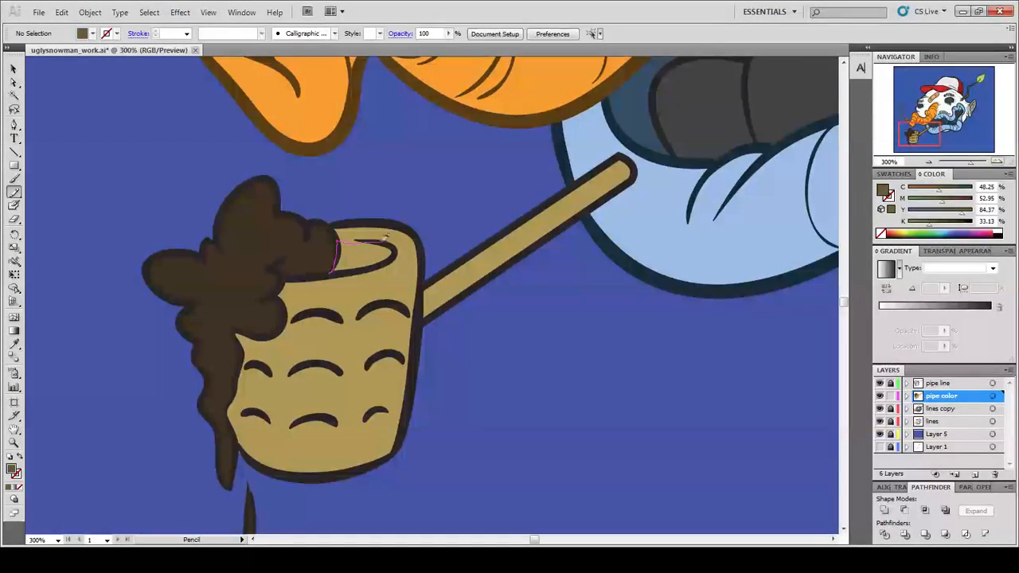
pyautogui.moveTo(339, 274); pyautogui.dragTo(332, 275)
# Step: Select the bowl opening's shape and adjust its upper anchor points to fit the rim line
pyautogui.press('v')
pyautogui.click(101, 229)
pyautogui.click(368, 256)
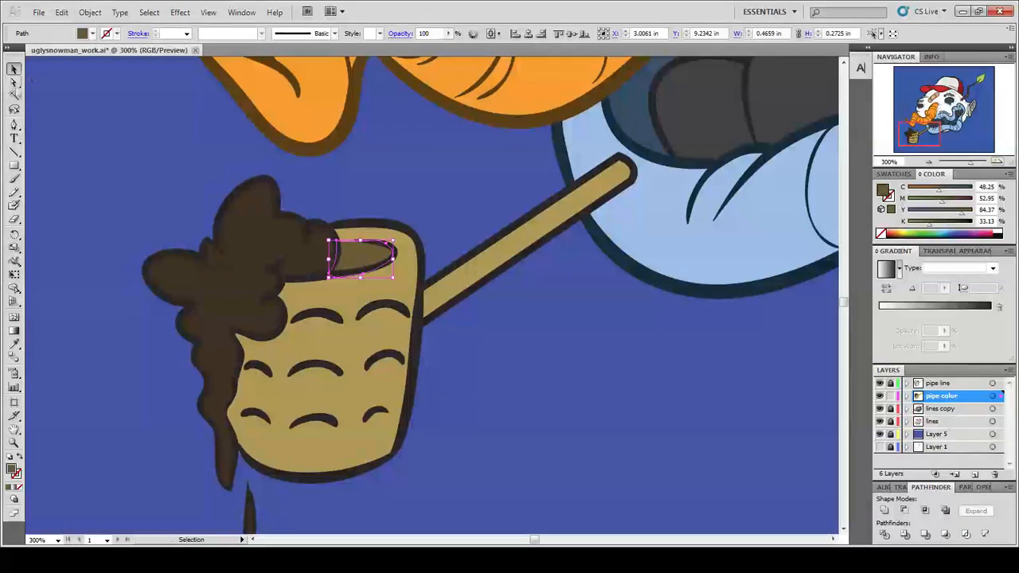
pyautogui.press('a')
pyautogui.click(384, 244)
pyautogui.moveTo(384, 245); pyautogui.dragTo(388, 242)
pyautogui.moveTo(371, 307); pyautogui.dragTo(368, 246)
pyautogui.click(369, 246)
# Step: Lock the pipe color layer and recolor the kernel arcs on the pipe line layer with the bowl opening's brown
pyautogui.click(891, 396)
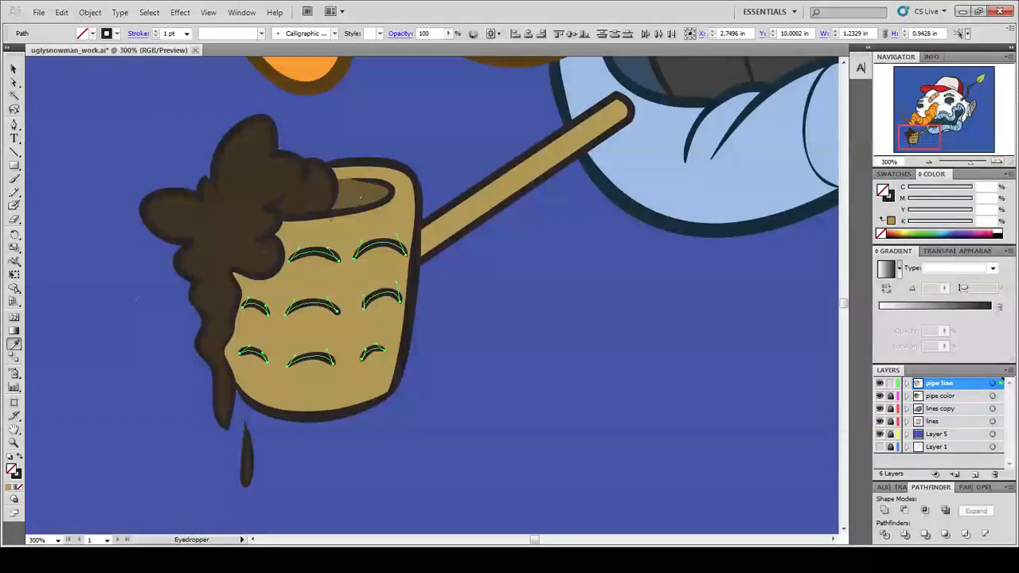
pyautogui.click(360, 196)
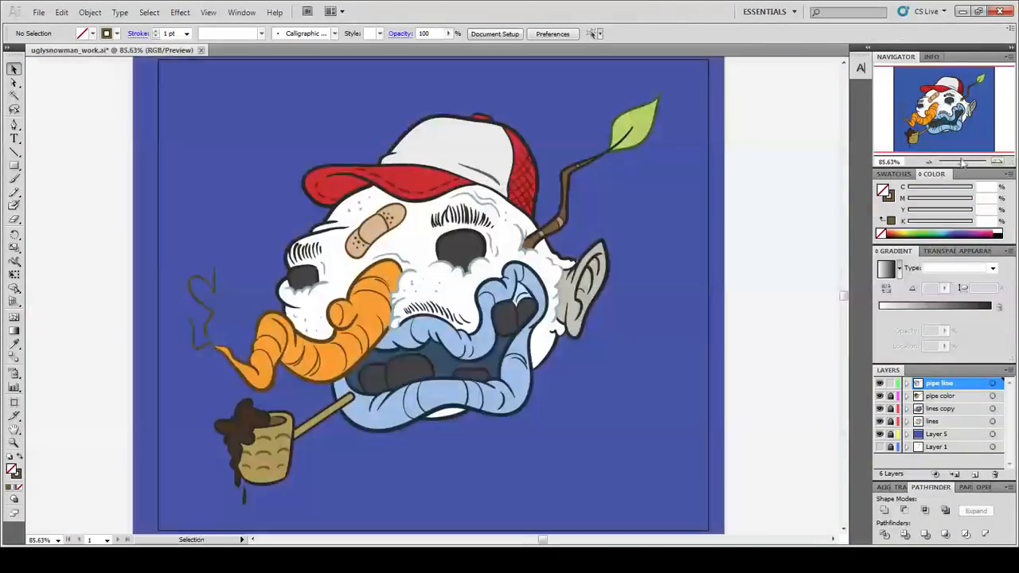
pyautogui.press('v')
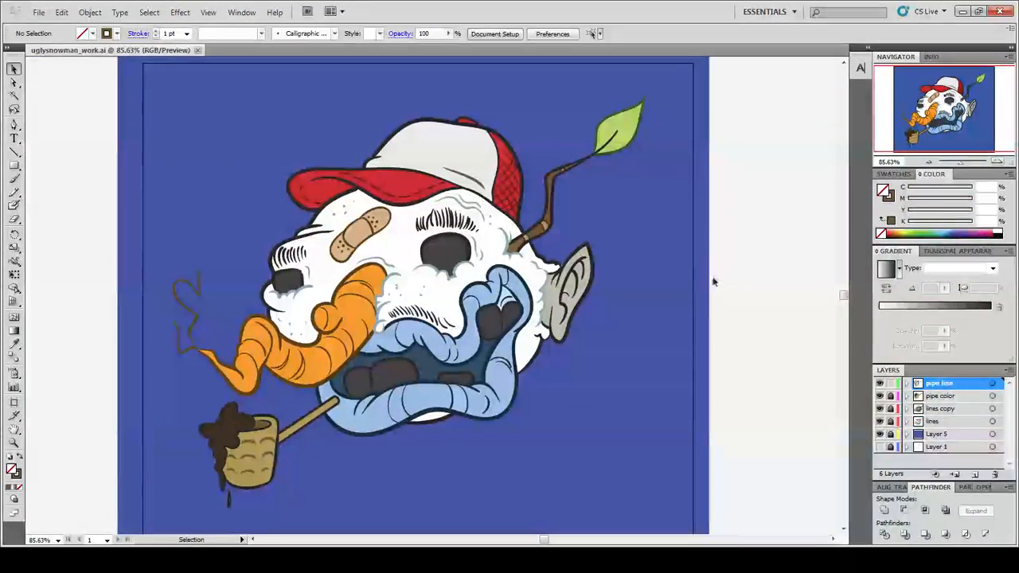
# Step: Lock the pipe line layer and recolor the small arc above the upper tooth on the lines copy layer to match the lip outlines
pyautogui.click(998, 162)
pyautogui.click(997, 162)
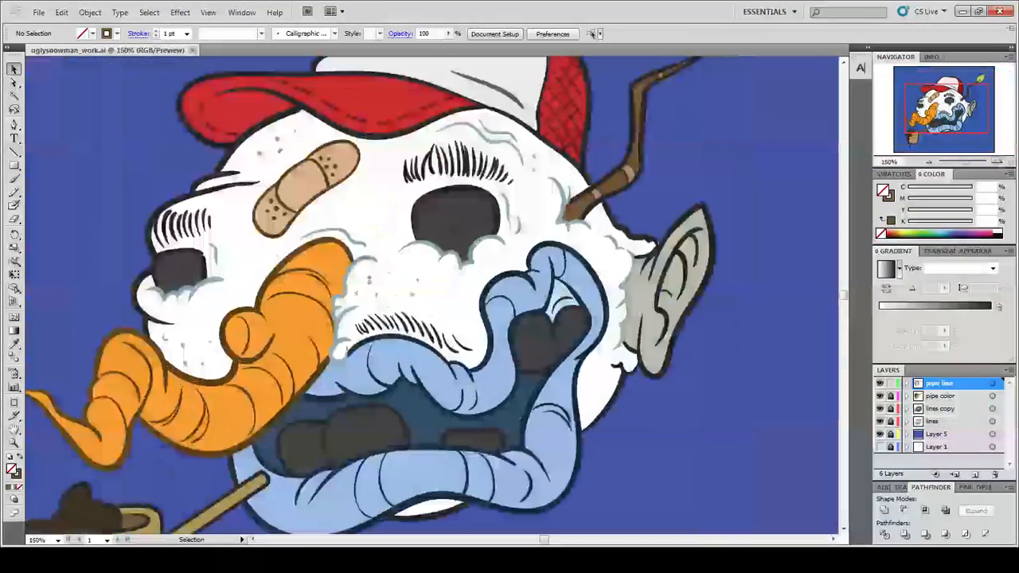
pyautogui.click(891, 384)
pyautogui.click(559, 307)
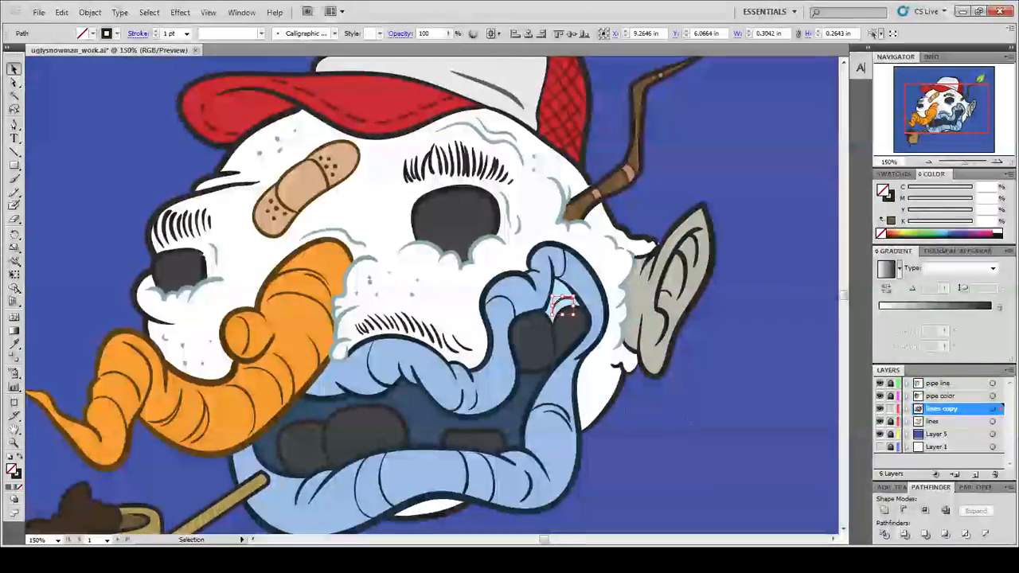
pyautogui.press('v')
pyautogui.click(721, 398)
# Step: Select the ear's outline and inner lines and lighten their stroke color by setting K to 30
pyautogui.moveTo(720, 398); pyautogui.dragTo(773, 348)
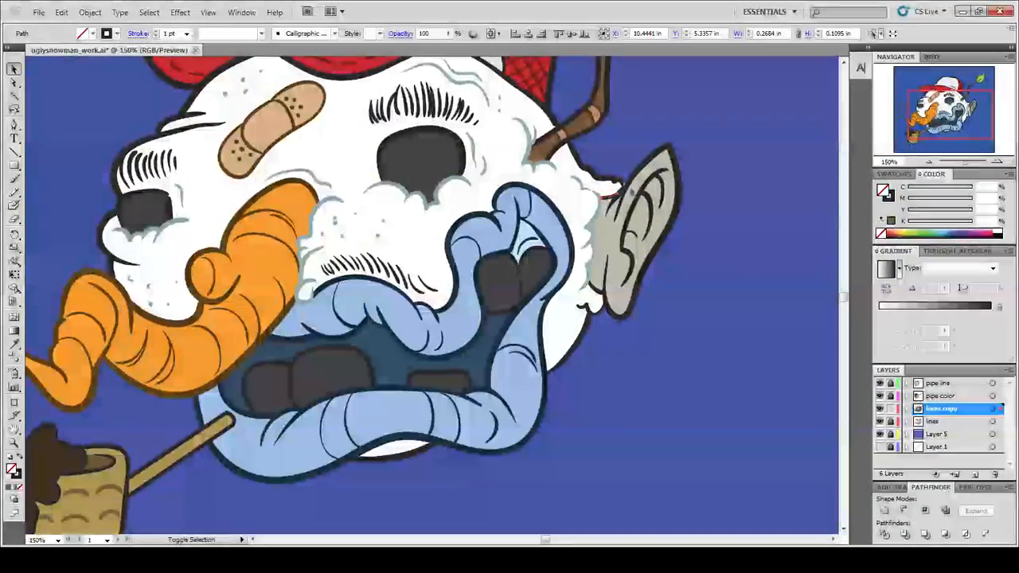
pyautogui.click(607, 296)
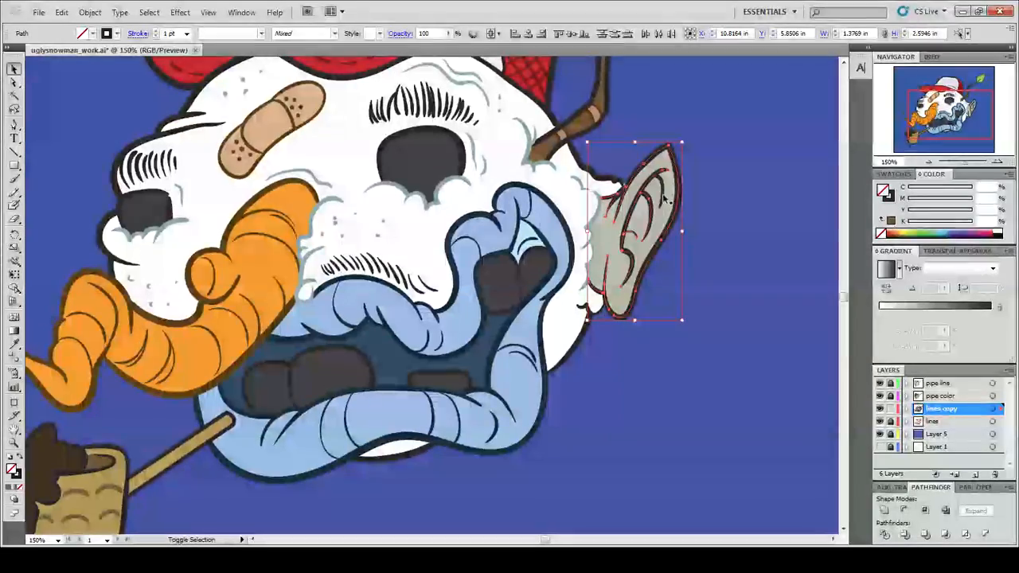
pyautogui.click(929, 174)
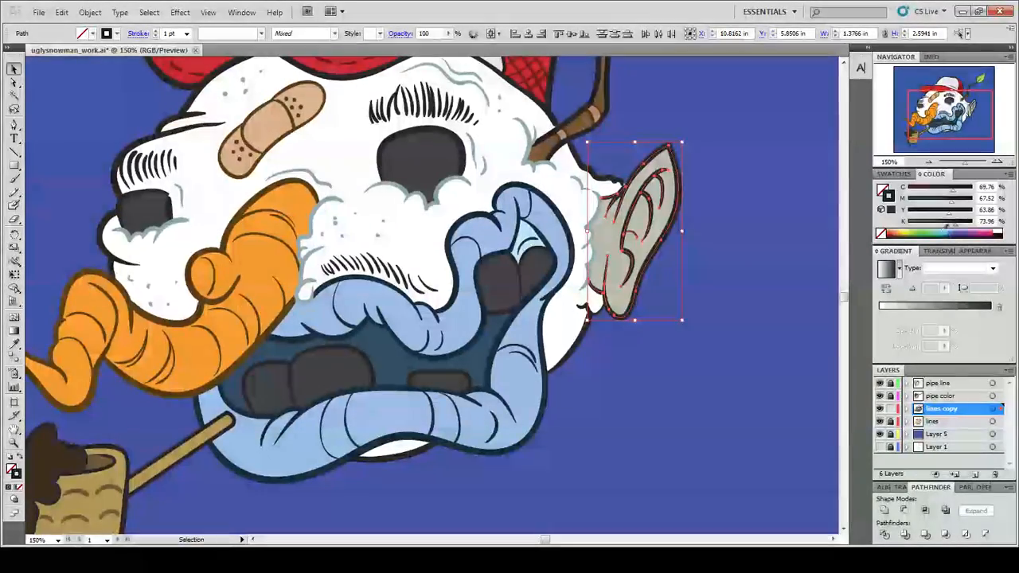
pyautogui.moveTo(955, 225); pyautogui.dragTo(932, 229)
pyautogui.click(695, 366)
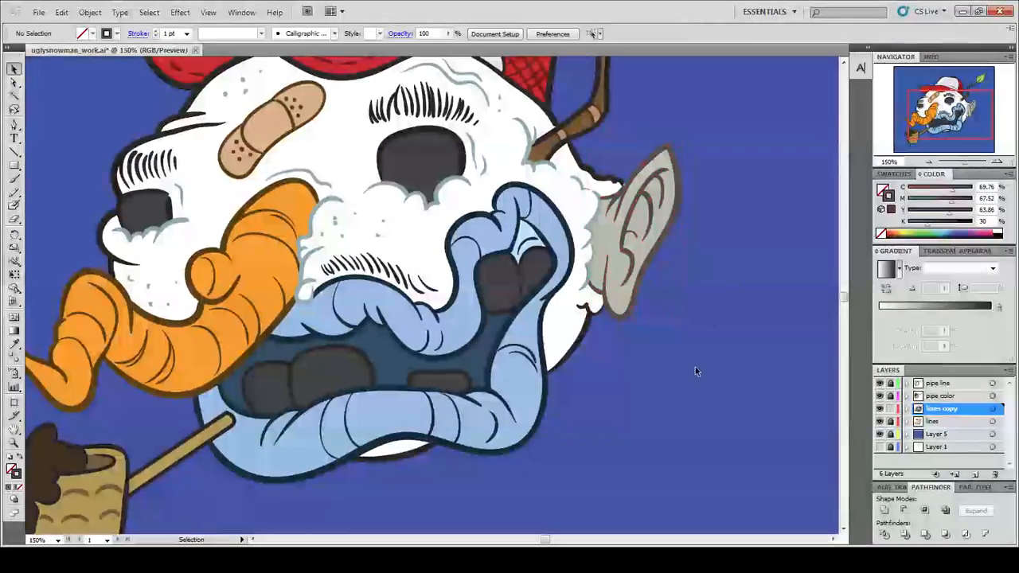
# Step: Hide the blue background on Layer 5 and check the whole artwork against white
pyautogui.click(880, 434)
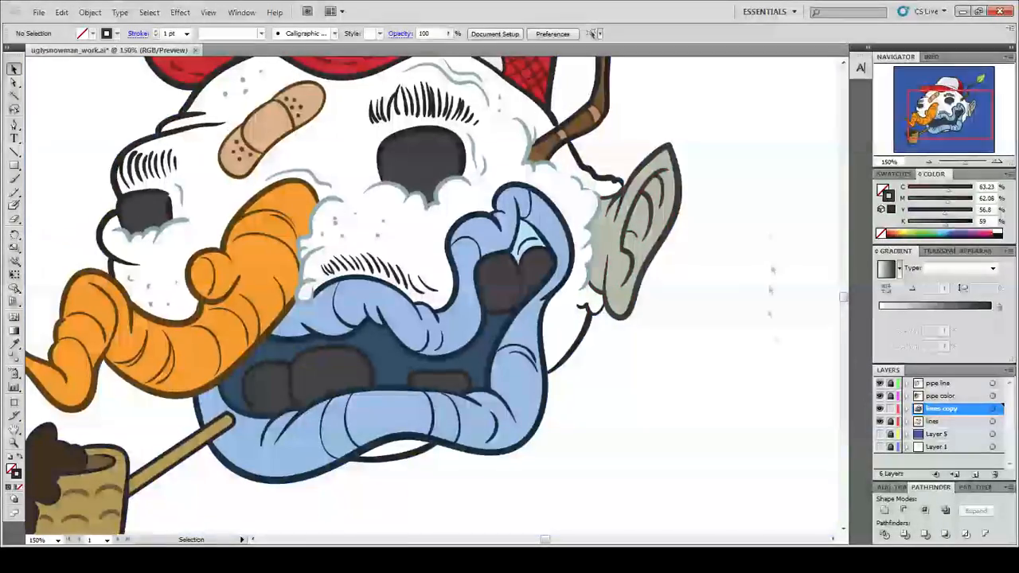
pyautogui.hotkey('ctrl', '-')
pyautogui.hotkey('ctrl', '-')
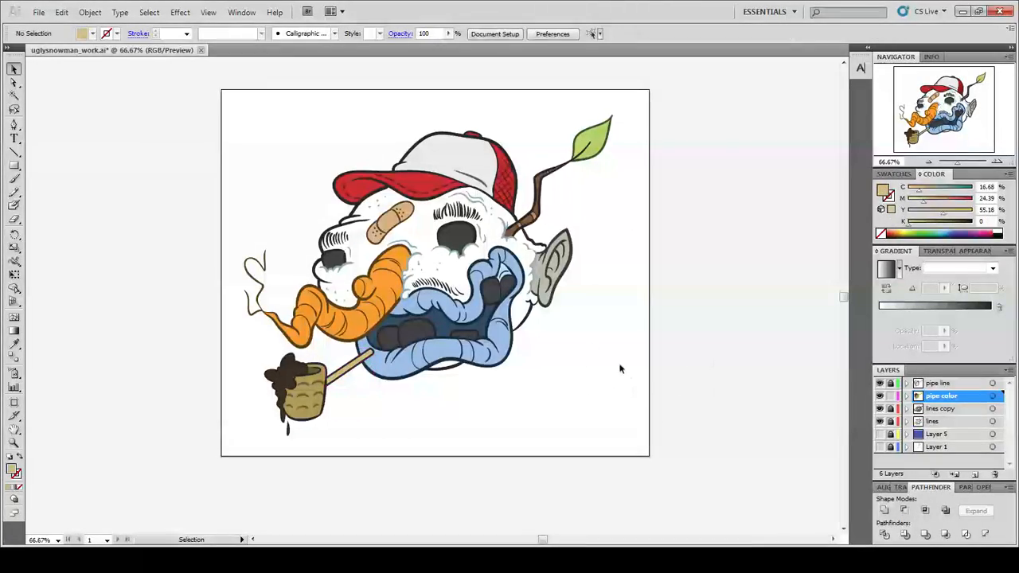
pyautogui.hotkey('ctrl', '+')
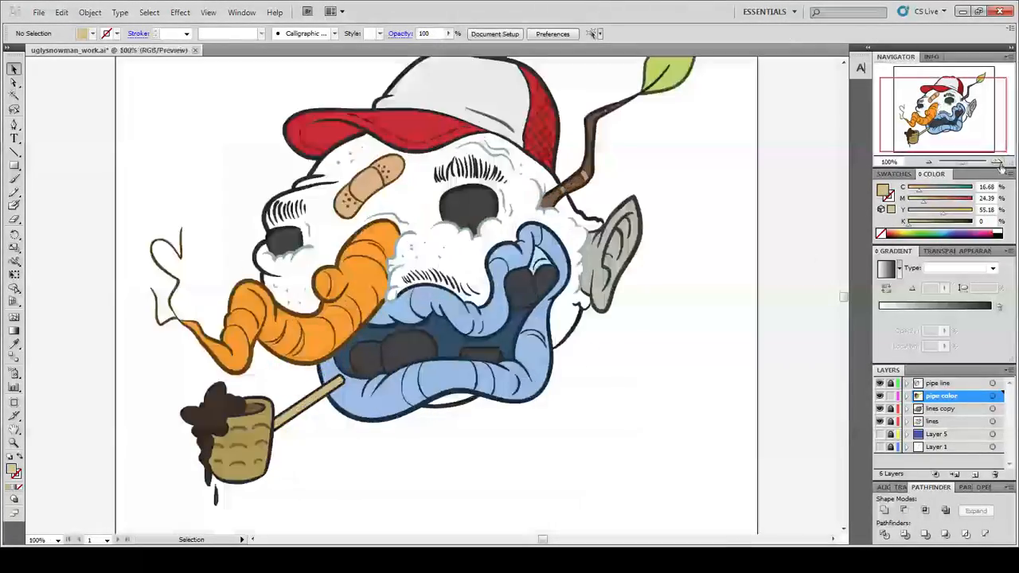